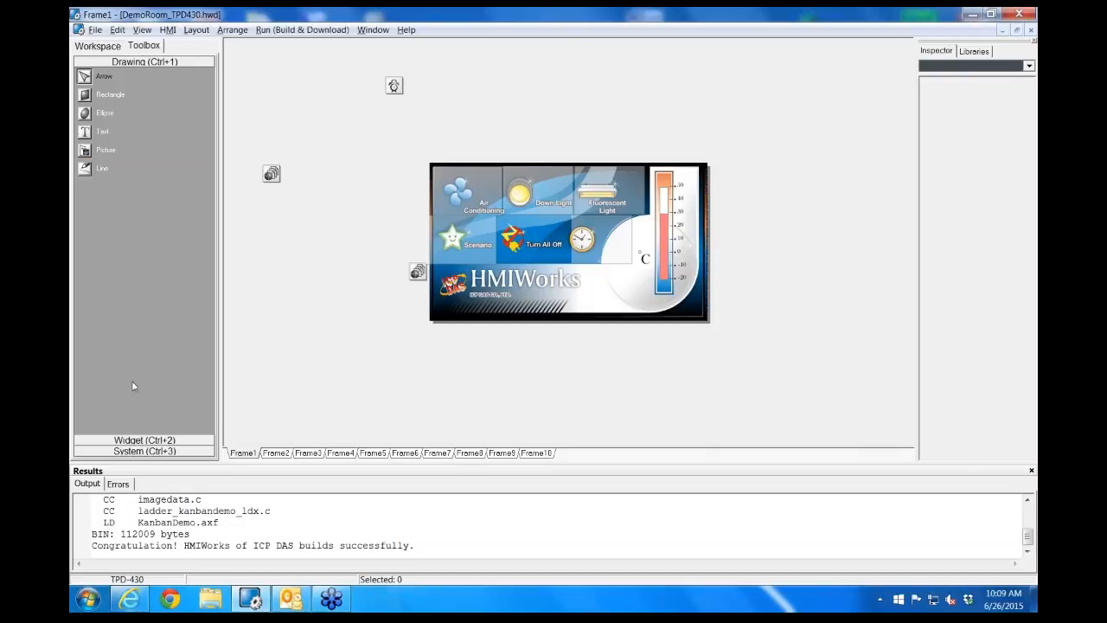
Look through the Widget and System tool groups and the project's Workspace tree
click(141, 441)
click(139, 451)
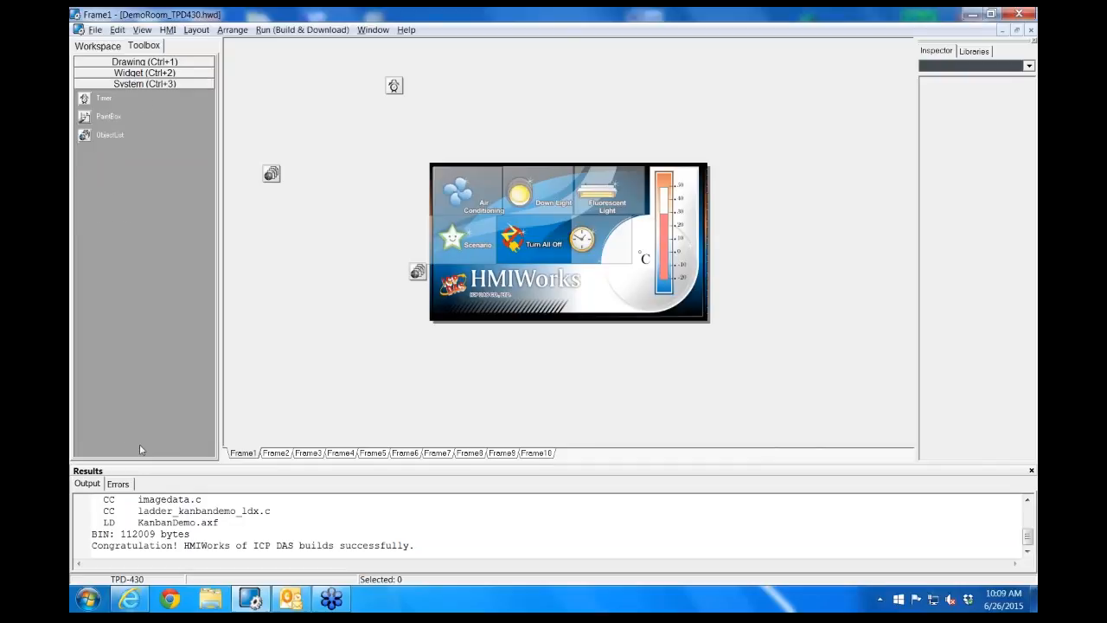
click(149, 47)
click(109, 49)
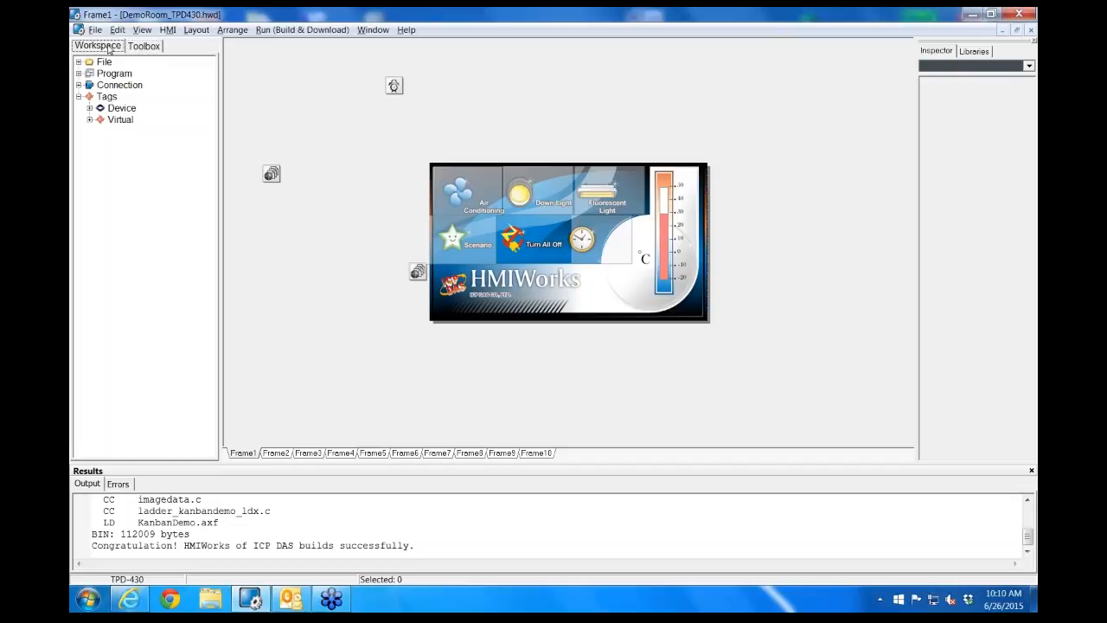
click(144, 47)
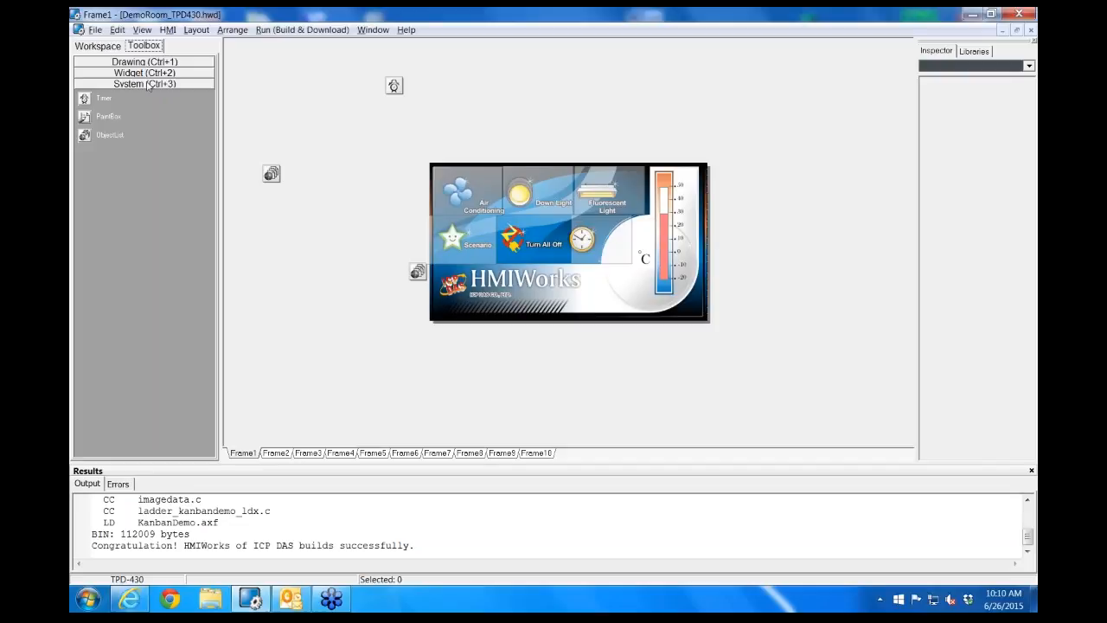
click(98, 47)
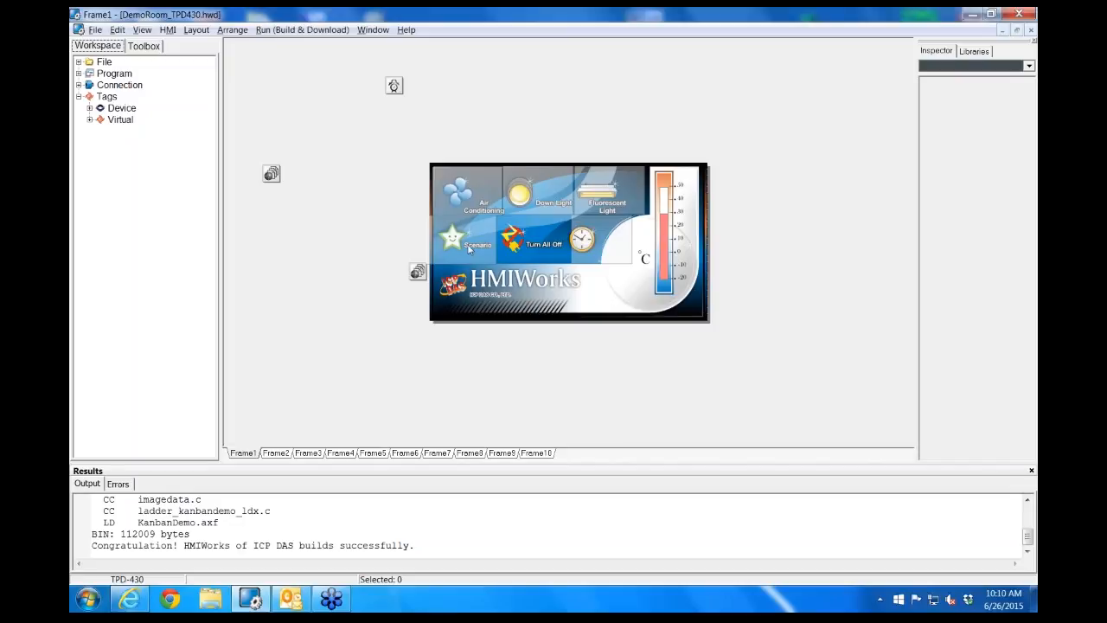
Move Frame1's background picture aside, inspect the Air Conditioning hot spot's properties, and return the picture to the frame's origin
drag(582, 298, 453, 418)
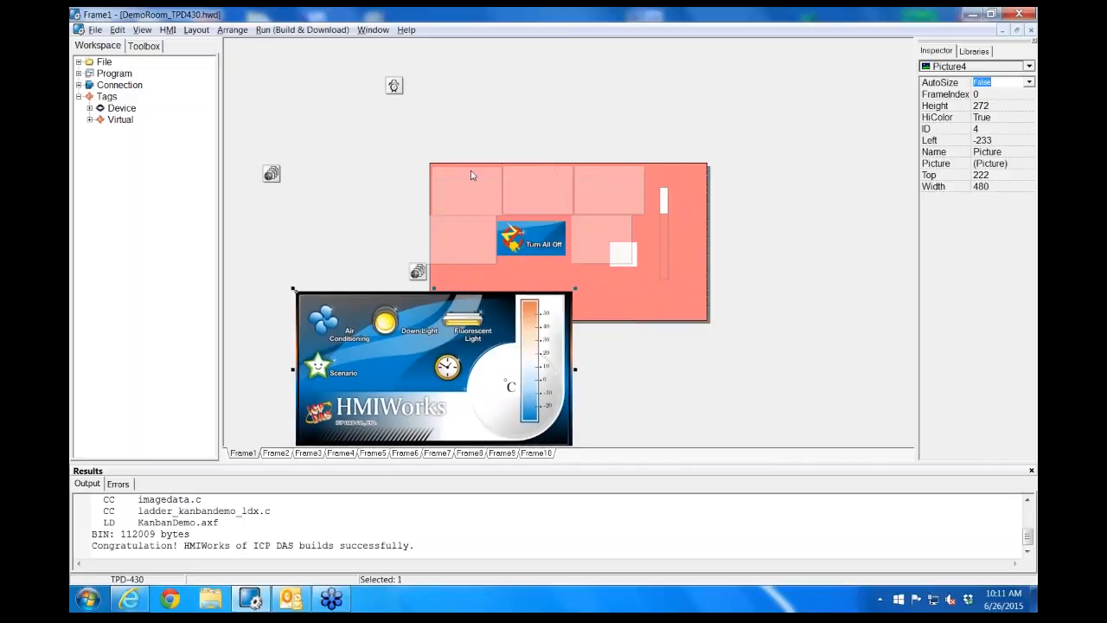
click(471, 198)
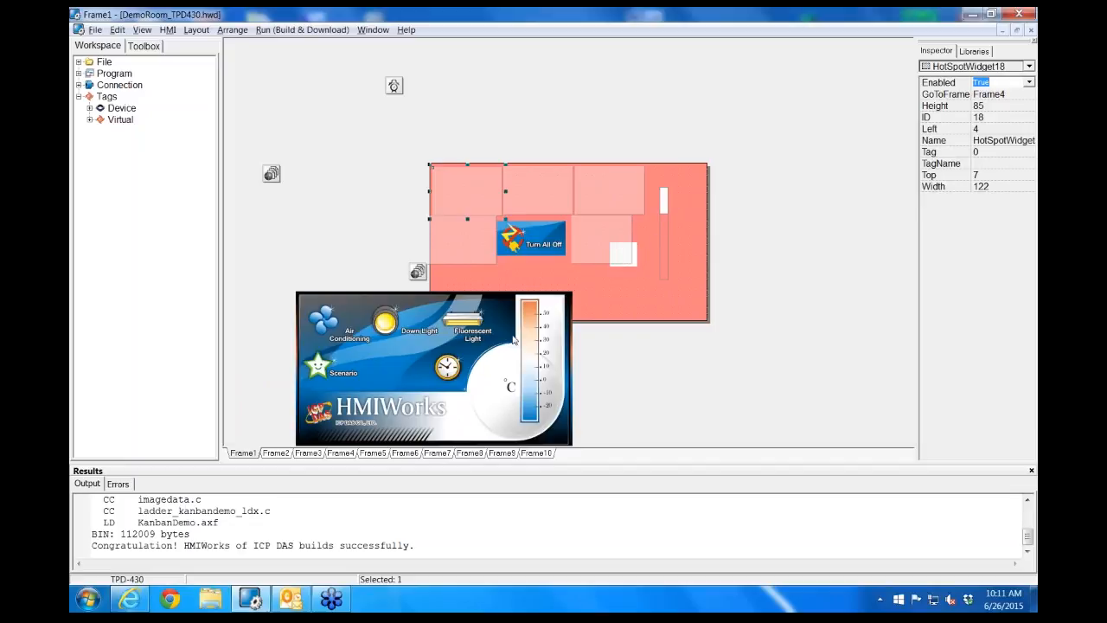
click(446, 408)
drag(446, 408, 547, 305)
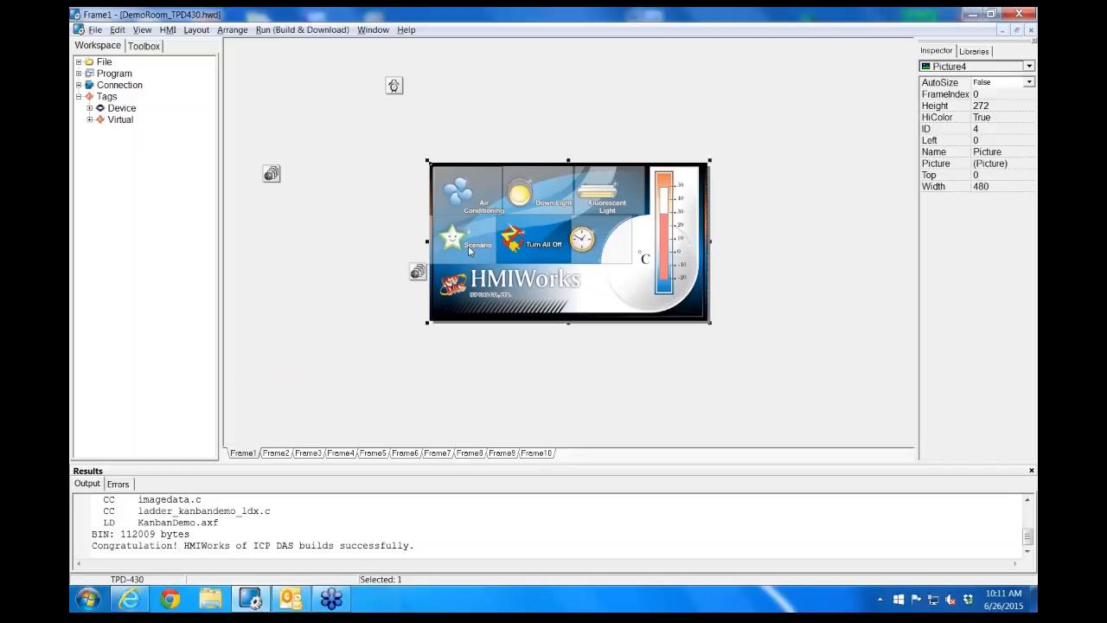
Inspect the temperature label, the thermometer slider and the clock hot spot, moving the slider aside and back onto the thermometer
click(627, 270)
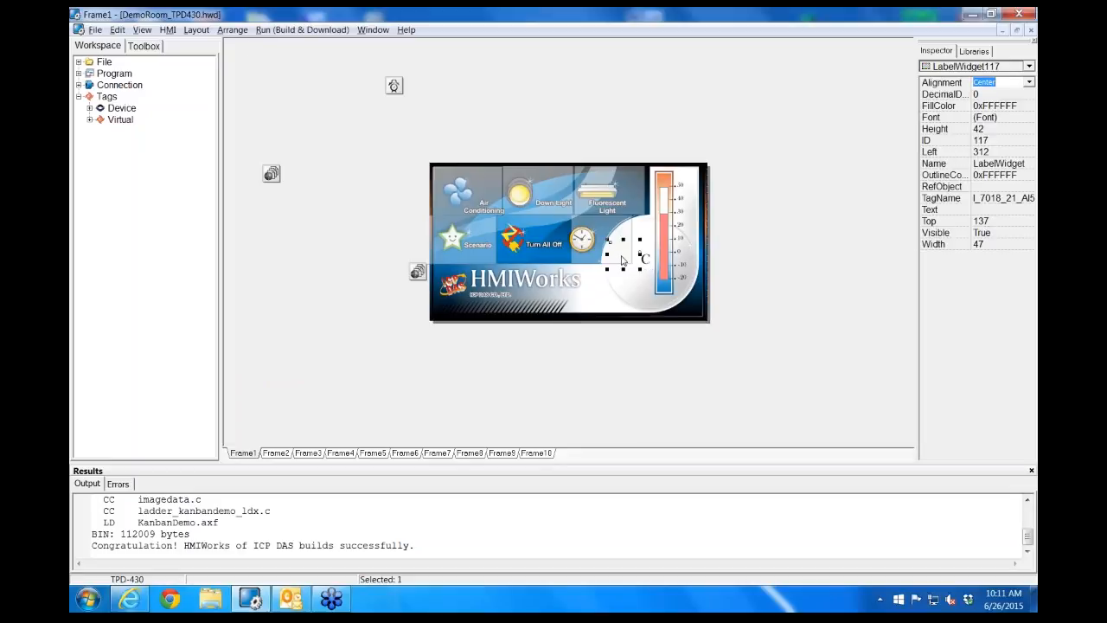
click(682, 253)
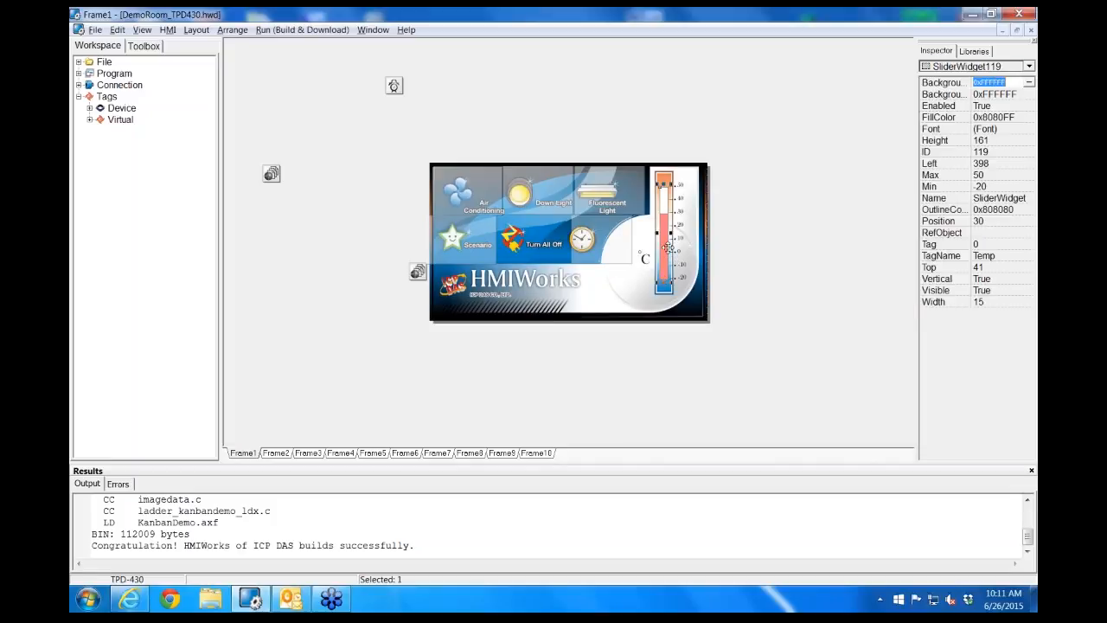
drag(683, 253, 700, 251)
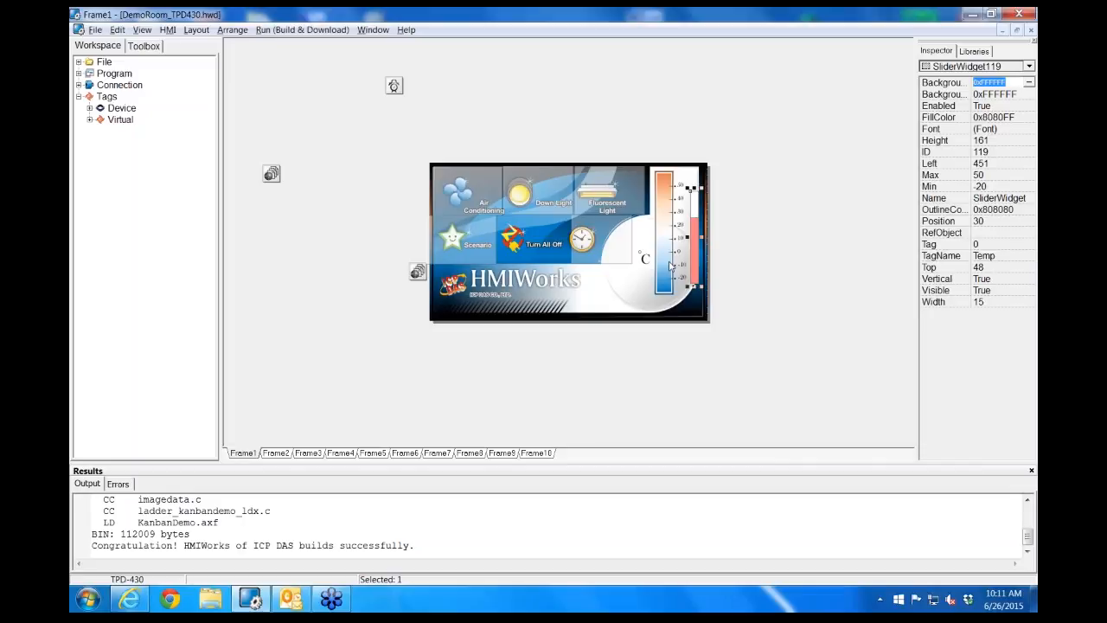
drag(695, 265, 663, 258)
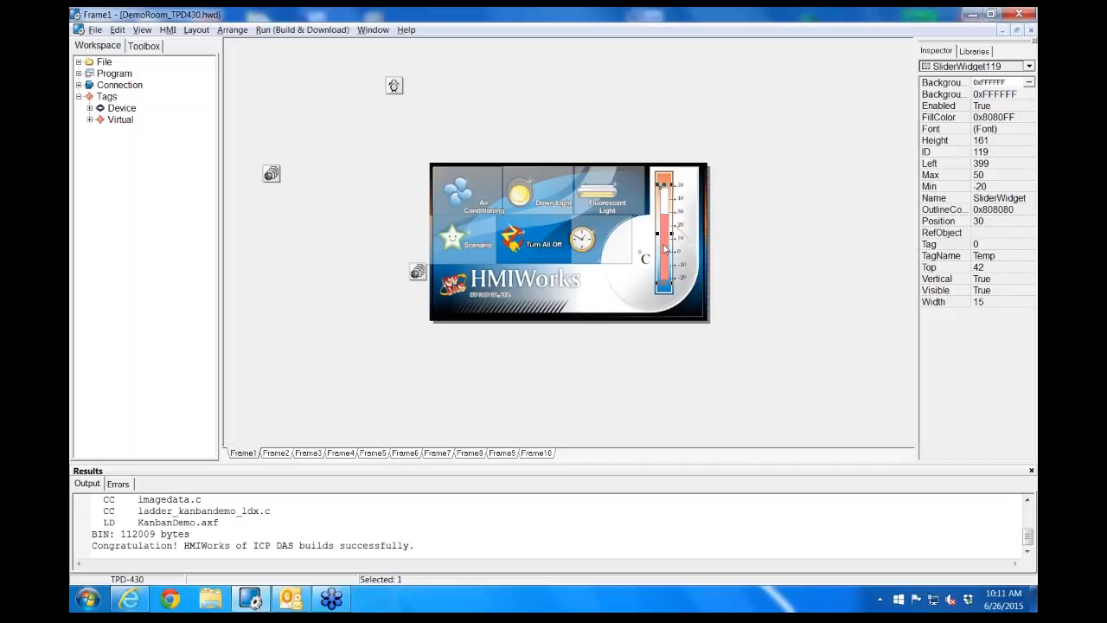
click(622, 261)
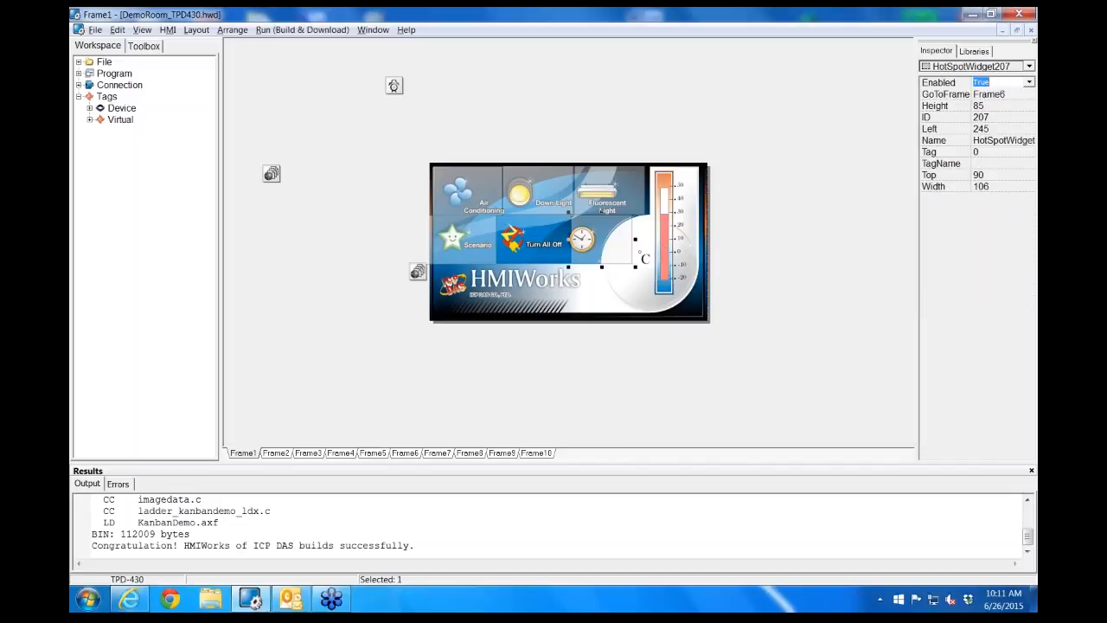
On Frame2, shift the Down Light background picture aside to examine the lamp objects and place it back over the frame
click(275, 453)
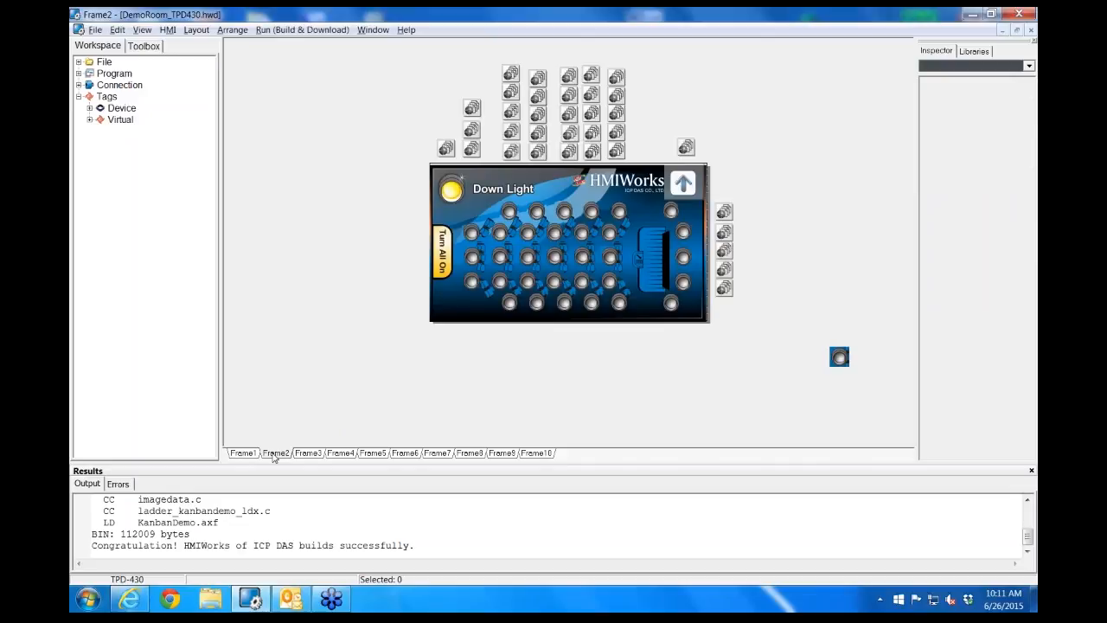
drag(467, 312, 395, 404)
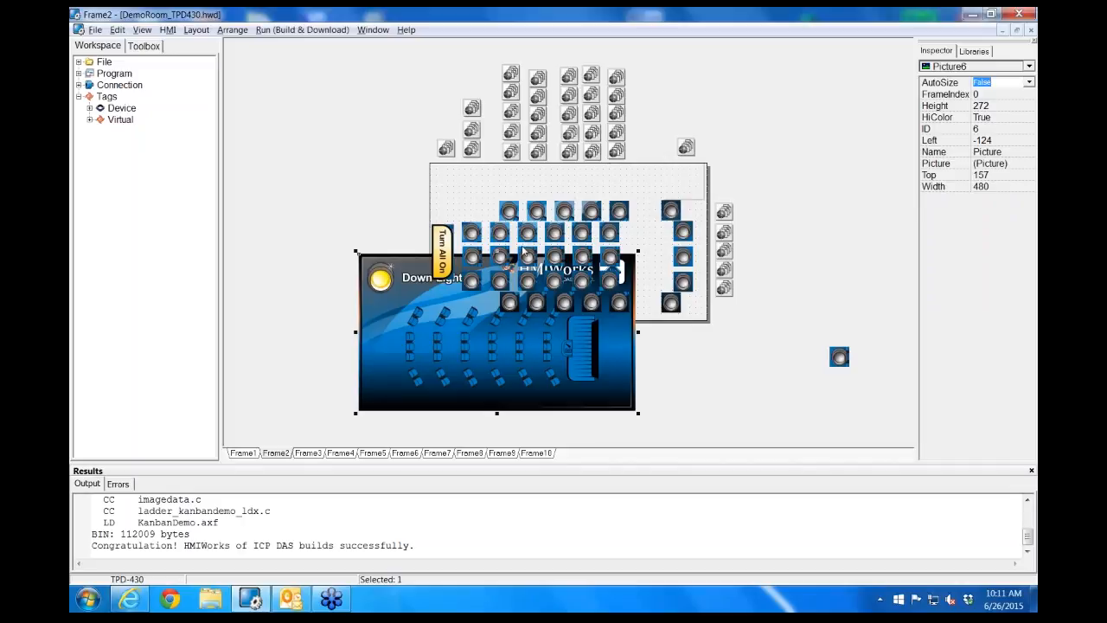
drag(397, 379, 467, 290)
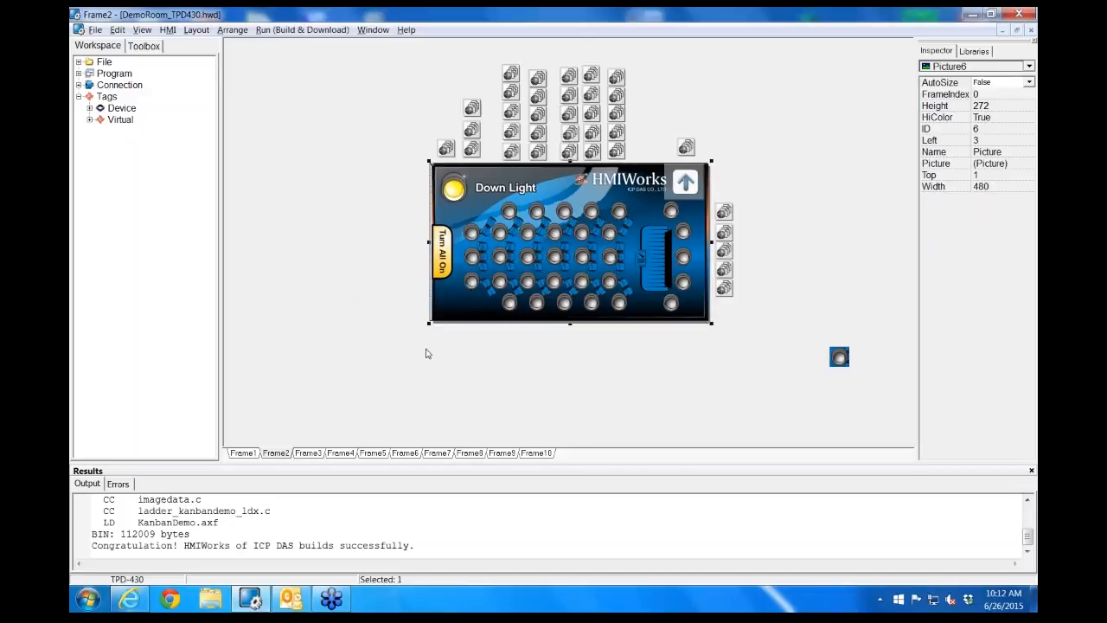
Examine the screen designs of Frame3 through Frame8 one after another
click(312, 455)
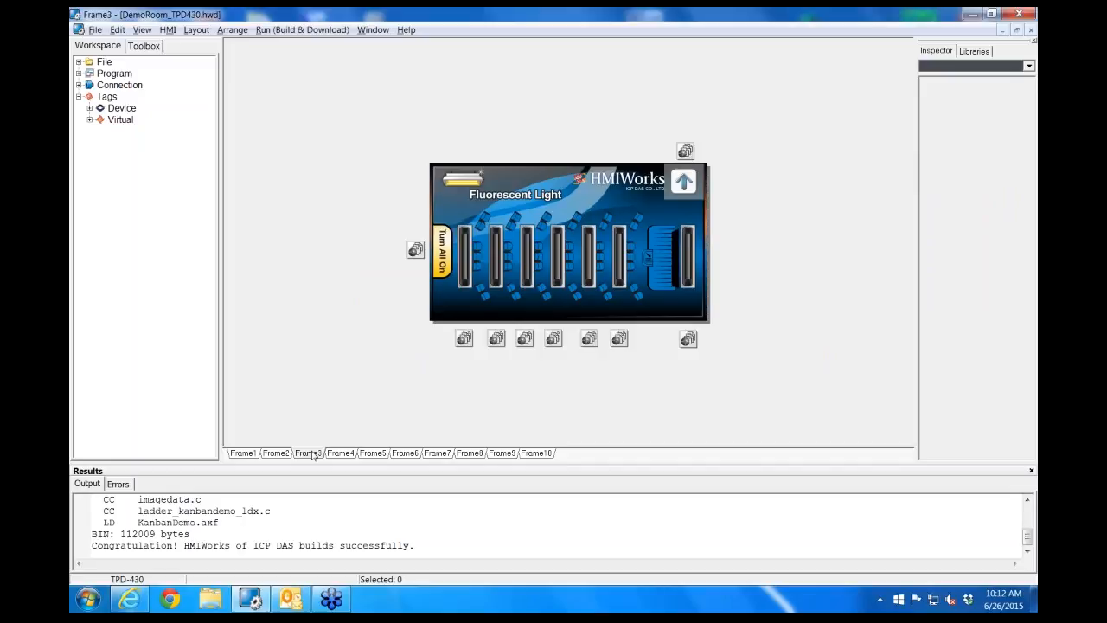
click(341, 453)
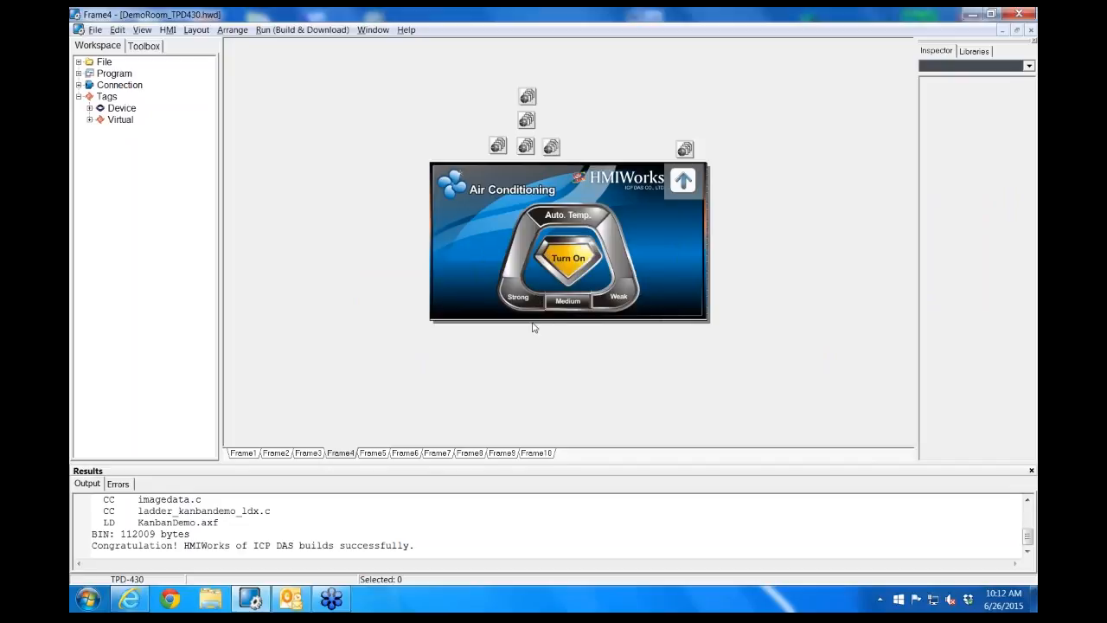
click(372, 453)
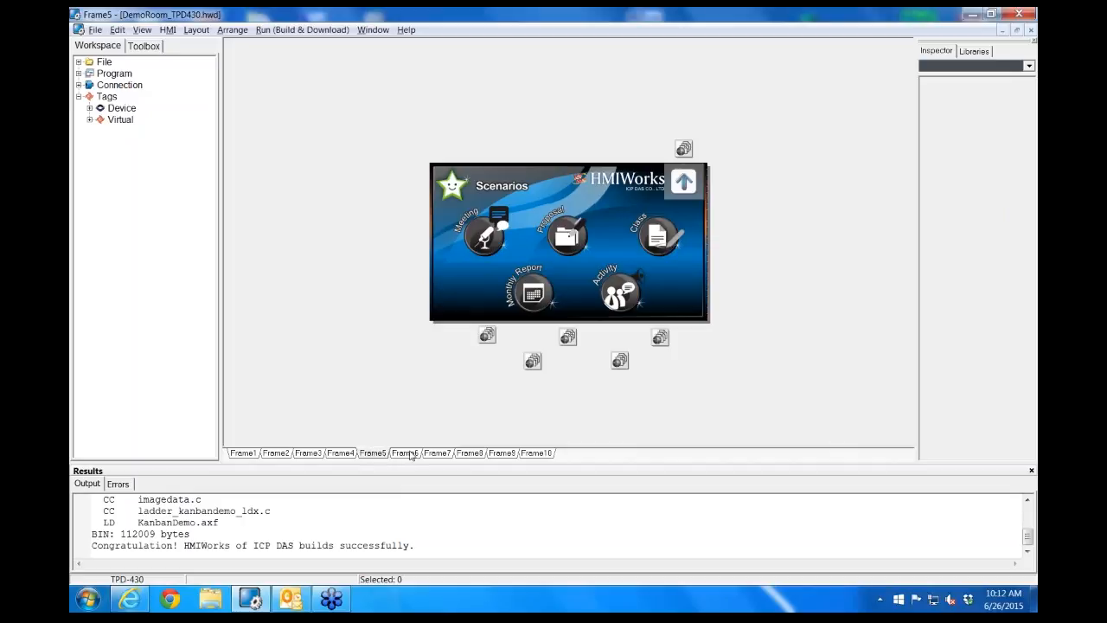
click(408, 454)
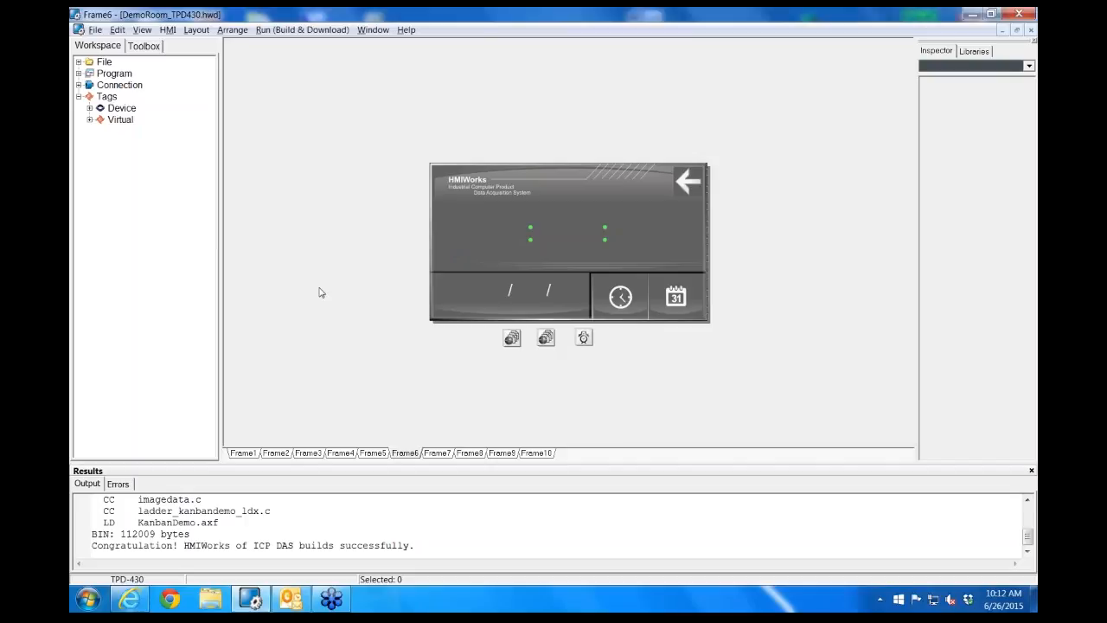
click(437, 453)
click(465, 454)
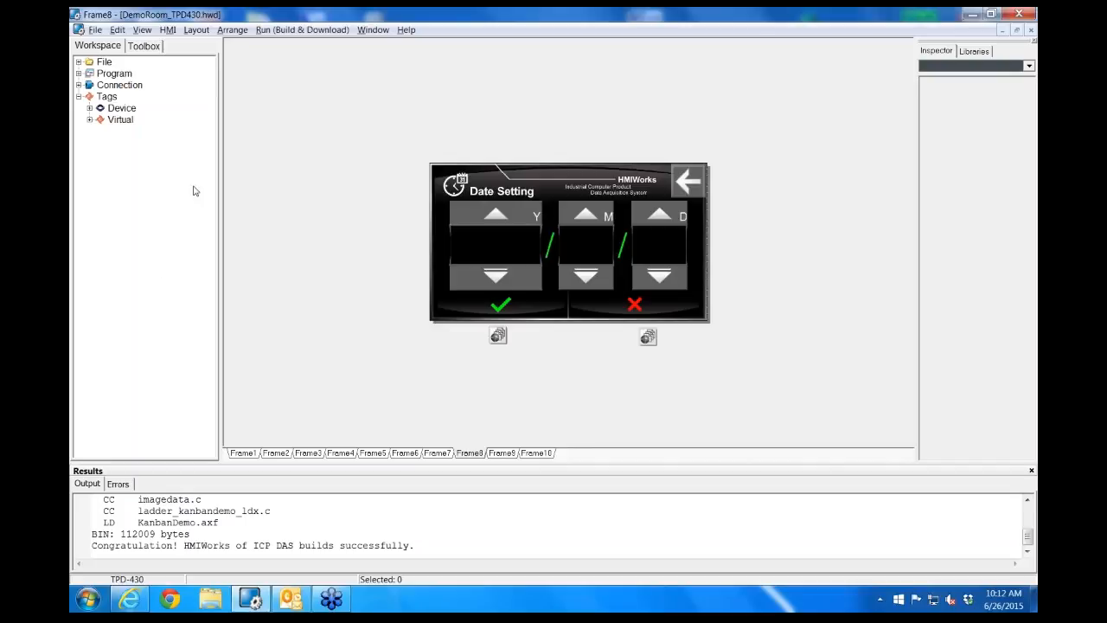
Save the current project, review the new project's model, name, orientation and programming type options, and cancel its creation
click(95, 29)
click(104, 47)
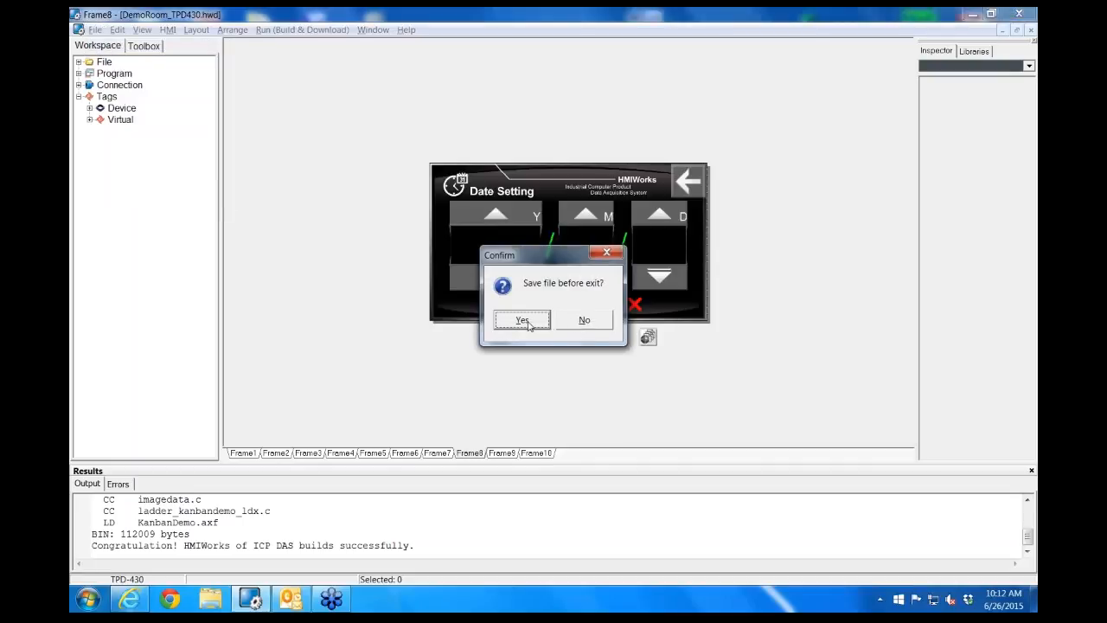
click(526, 324)
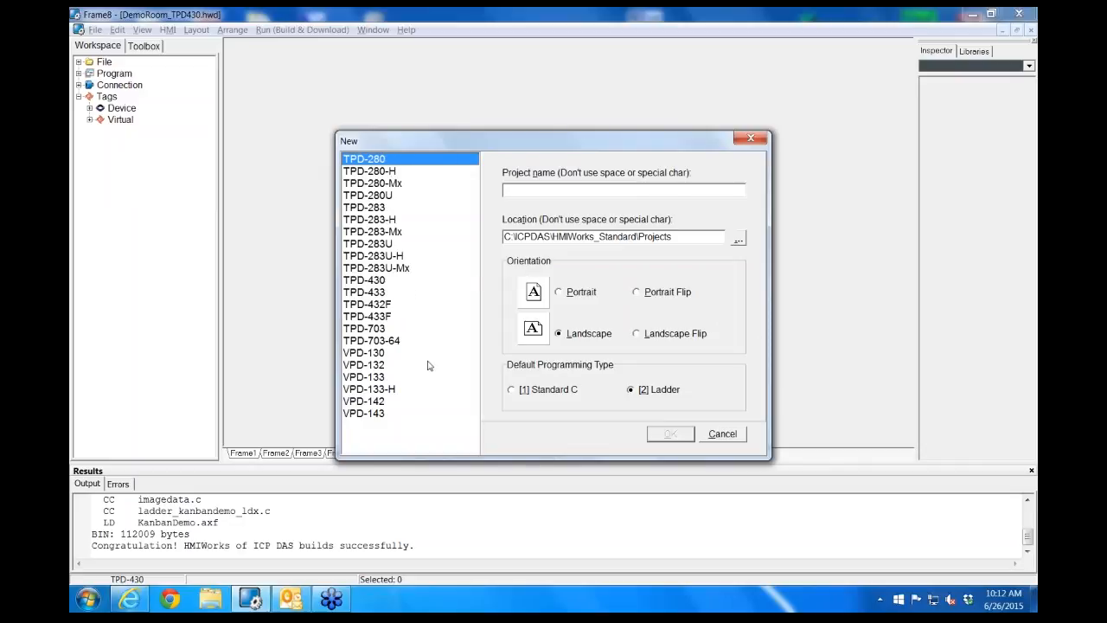
click(548, 192)
click(726, 437)
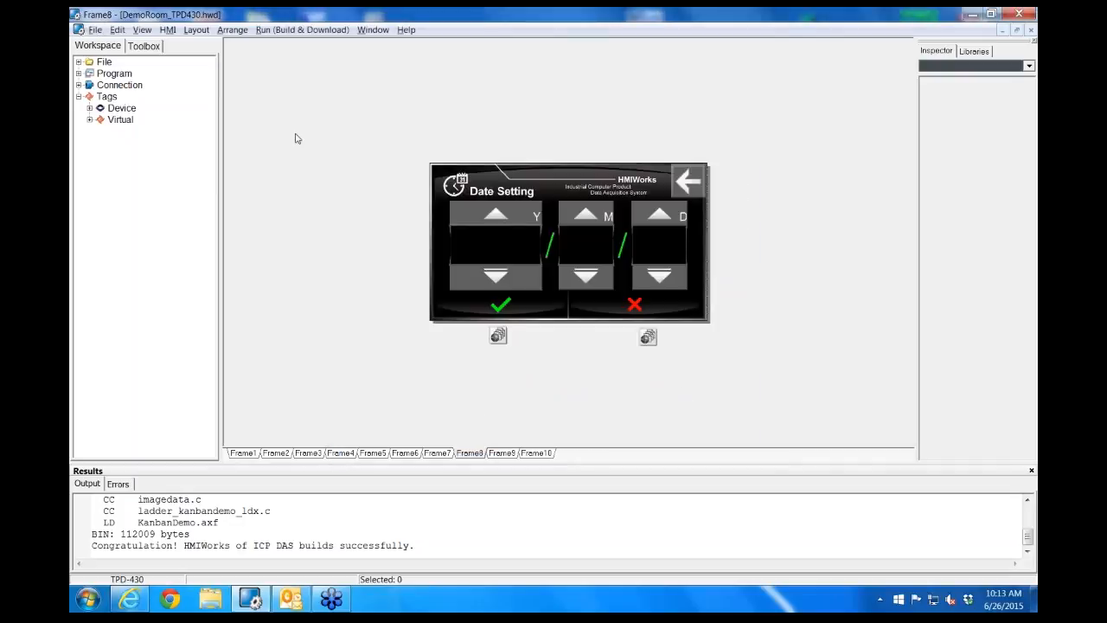
Return to Frame1 and expand the File and Program branches of the project tree to examine their files
click(245, 452)
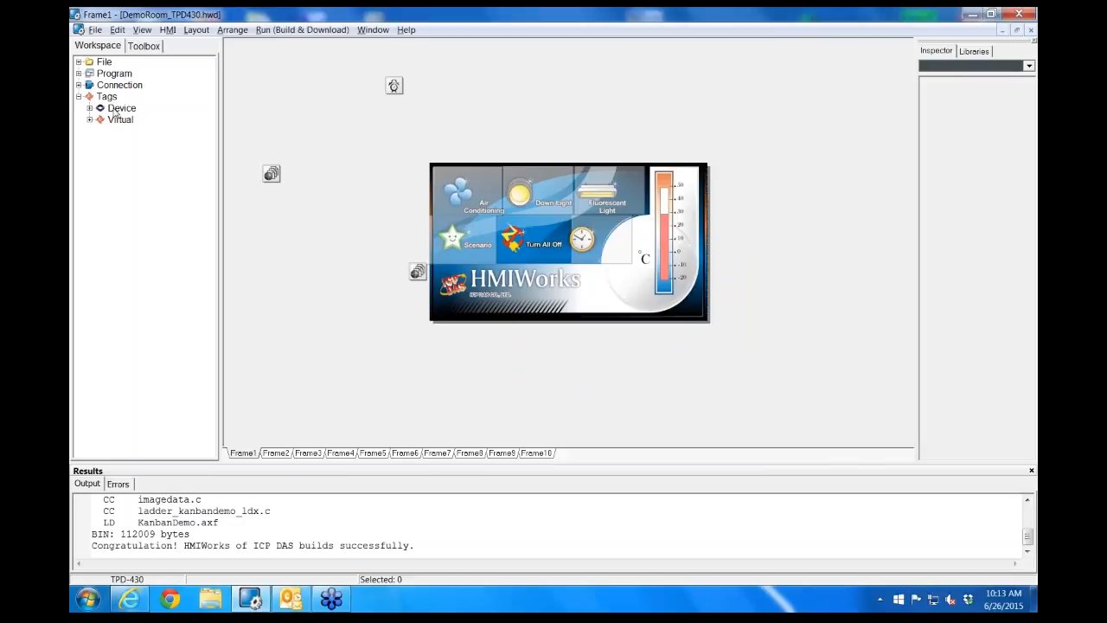
click(79, 62)
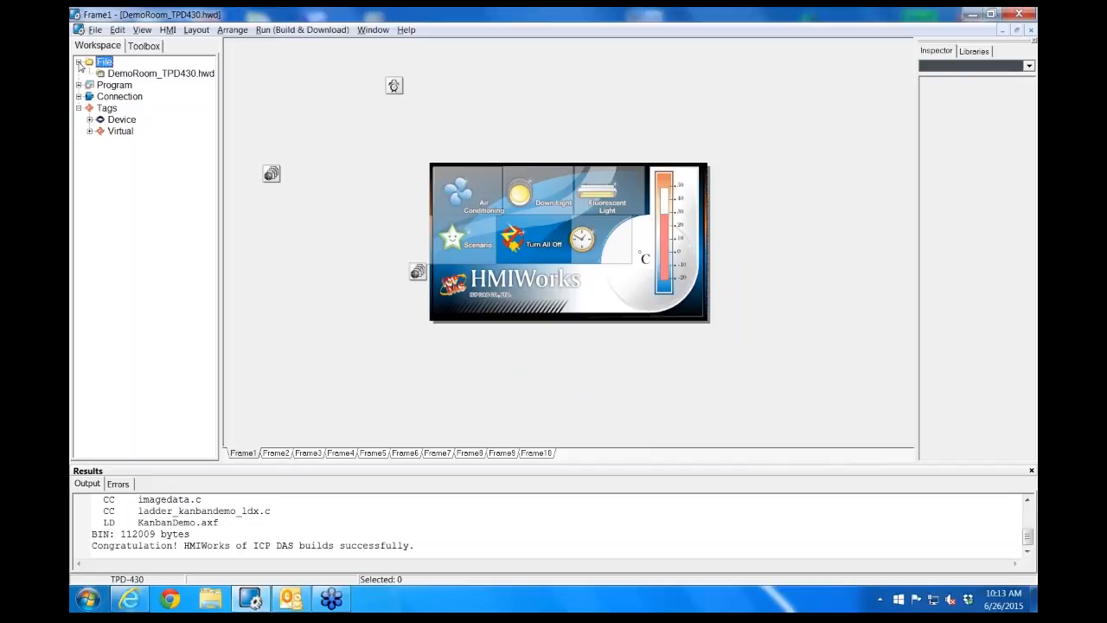
click(169, 75)
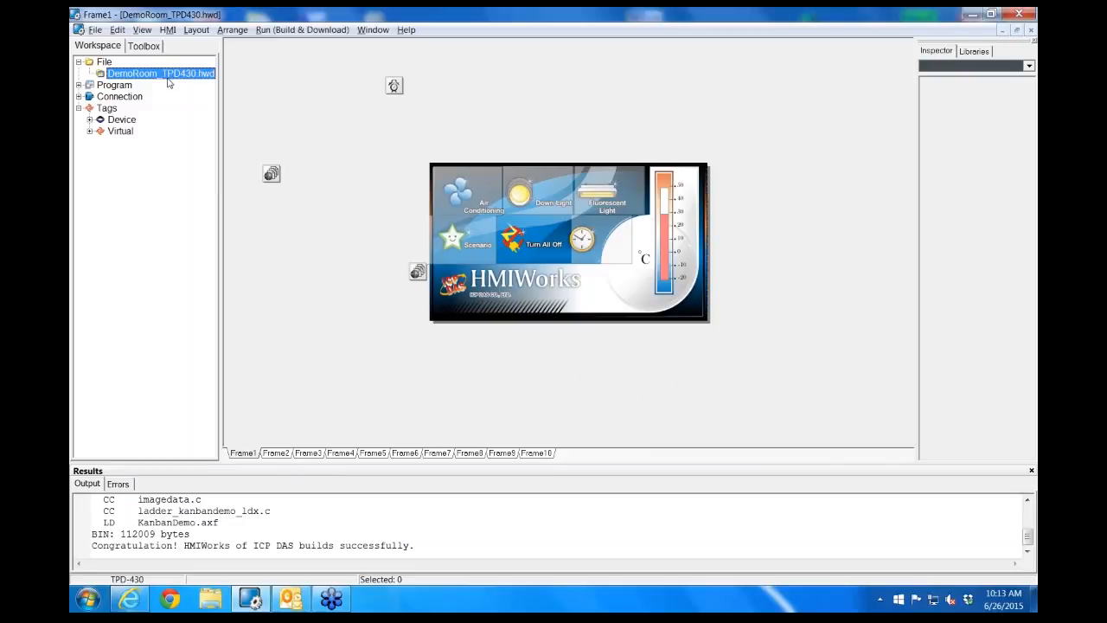
click(79, 84)
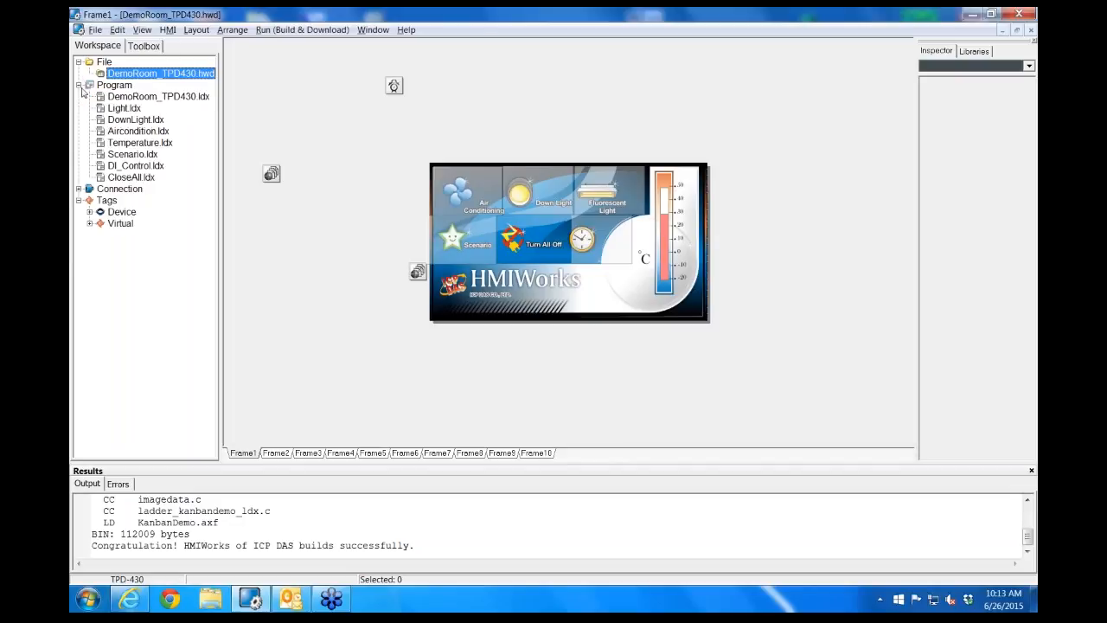
View the ladder logic of DemoRoom_TPD430.ldx and close the ladder designer
click(159, 98)
double_click(160, 98)
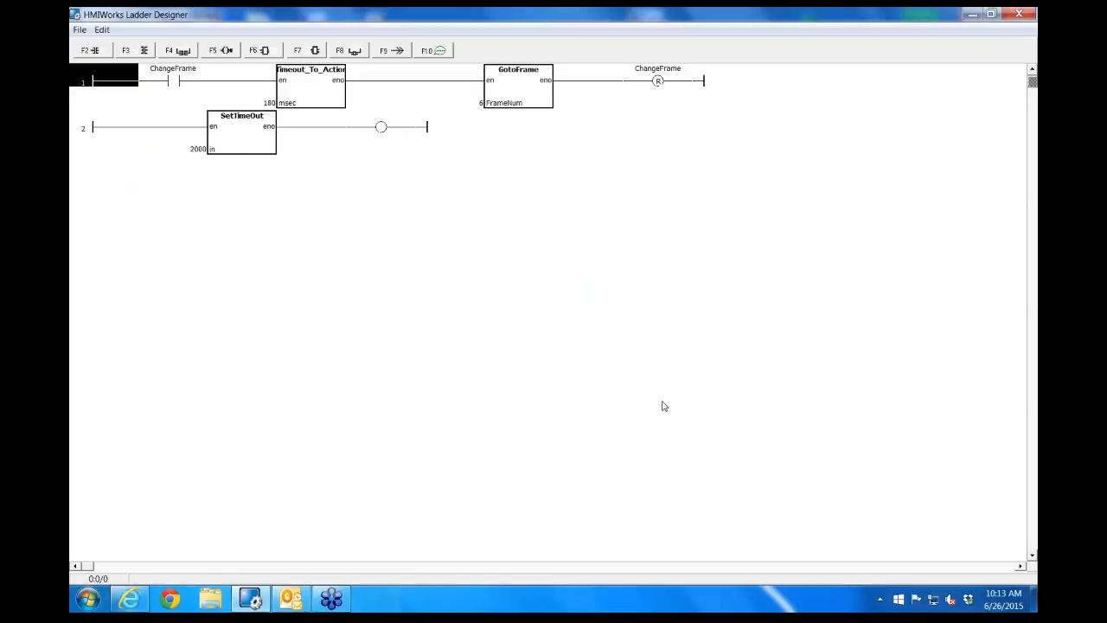
click(868, 32)
click(1018, 14)
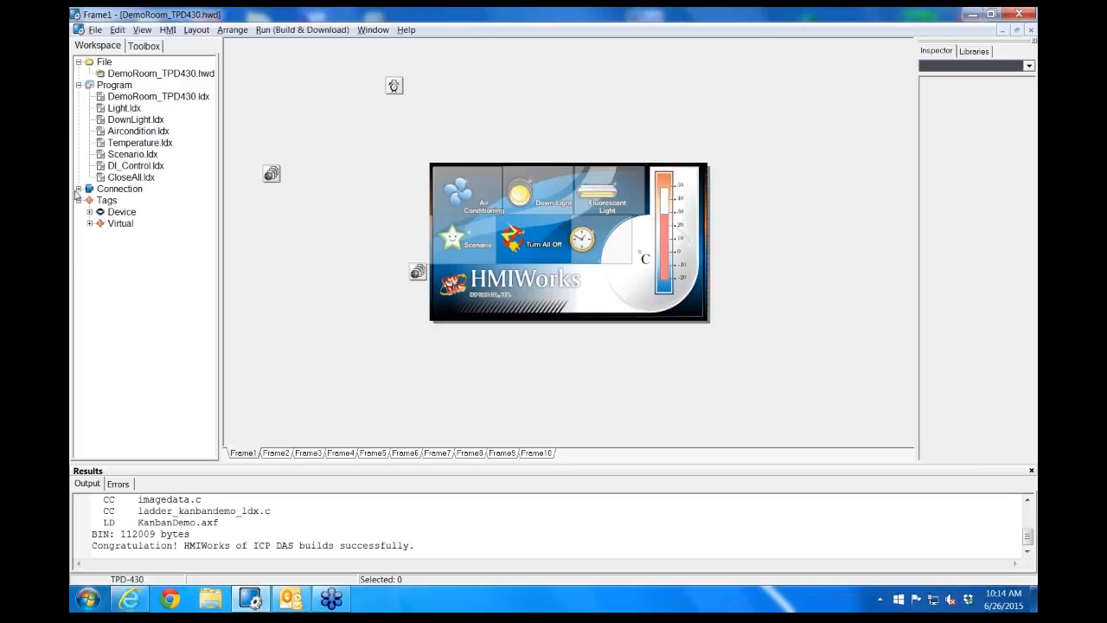
Review the serial settings offered for a new connection and those of the DRoom connection, cancelling both without changes
click(78, 189)
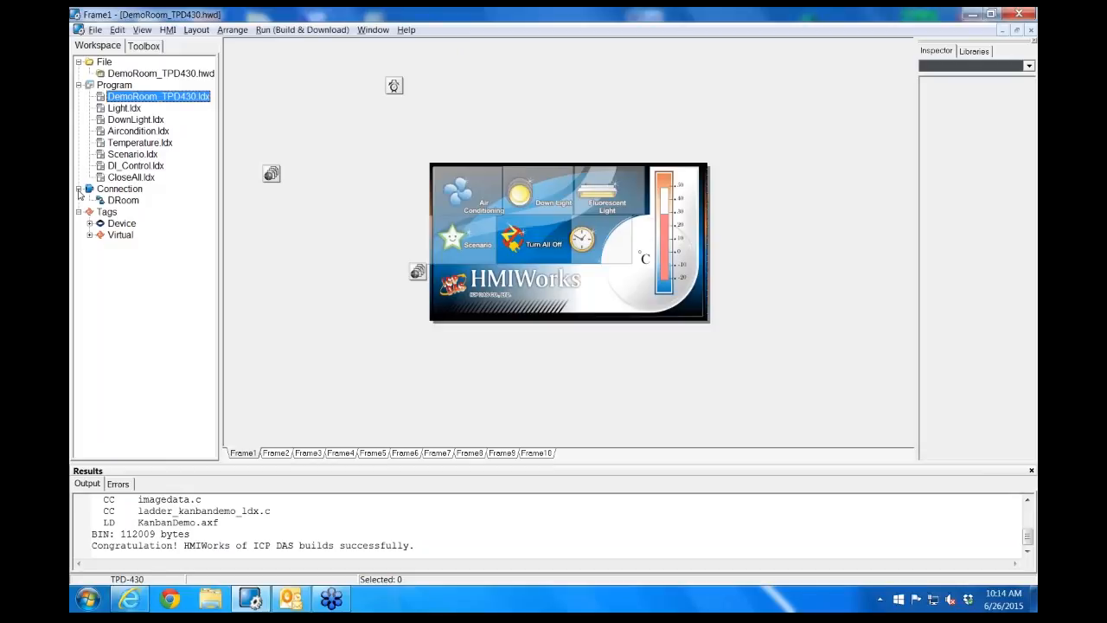
click(129, 192)
right_click(130, 196)
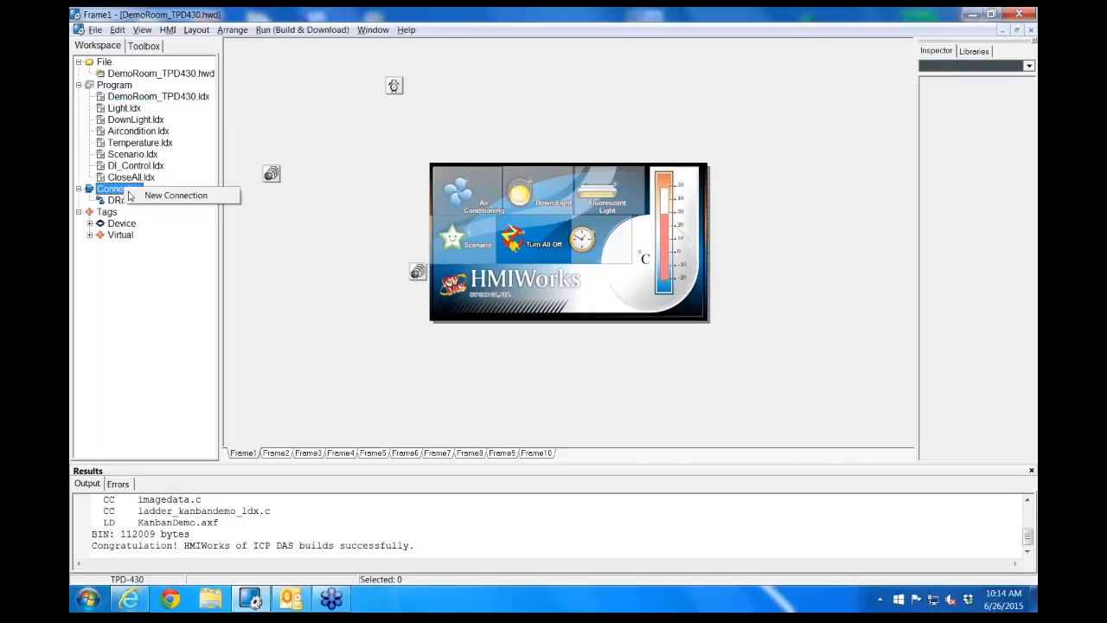
click(178, 199)
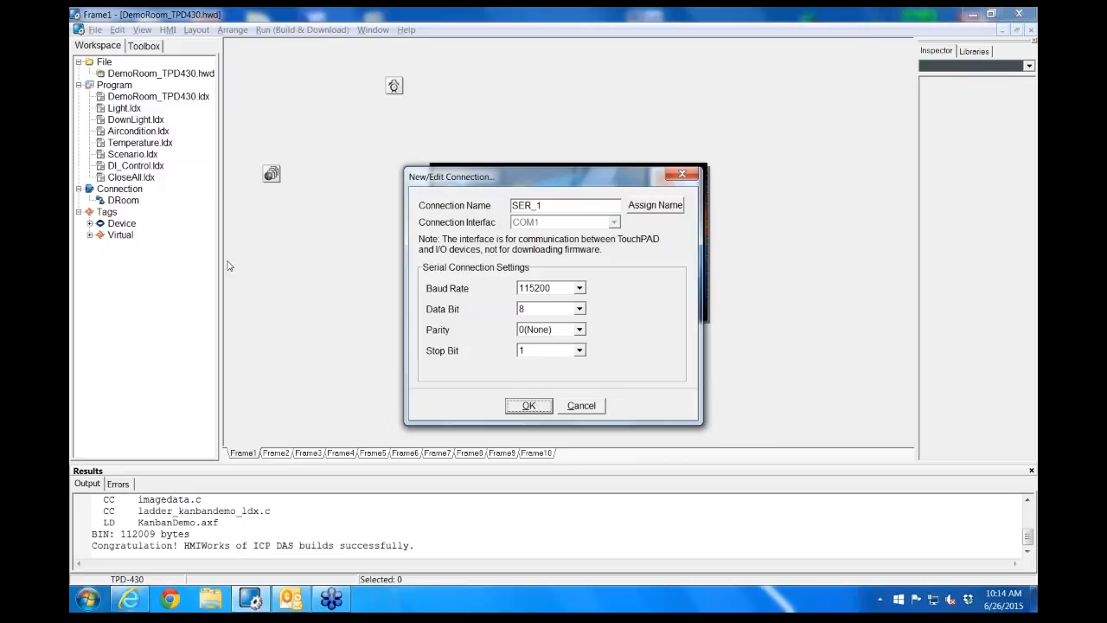
click(581, 405)
double_click(121, 201)
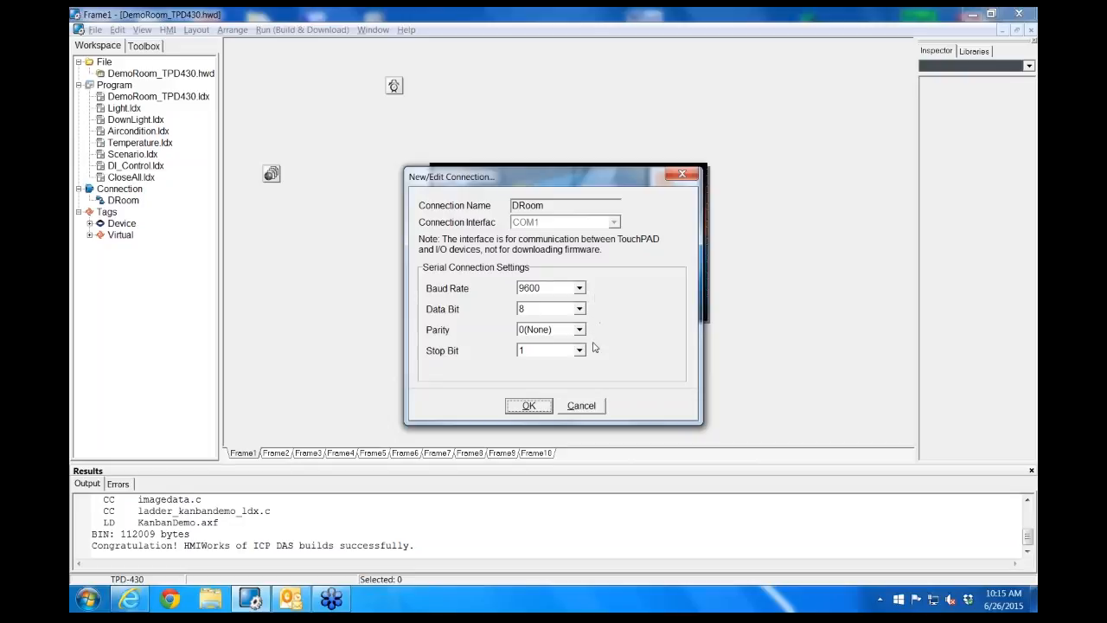
click(587, 416)
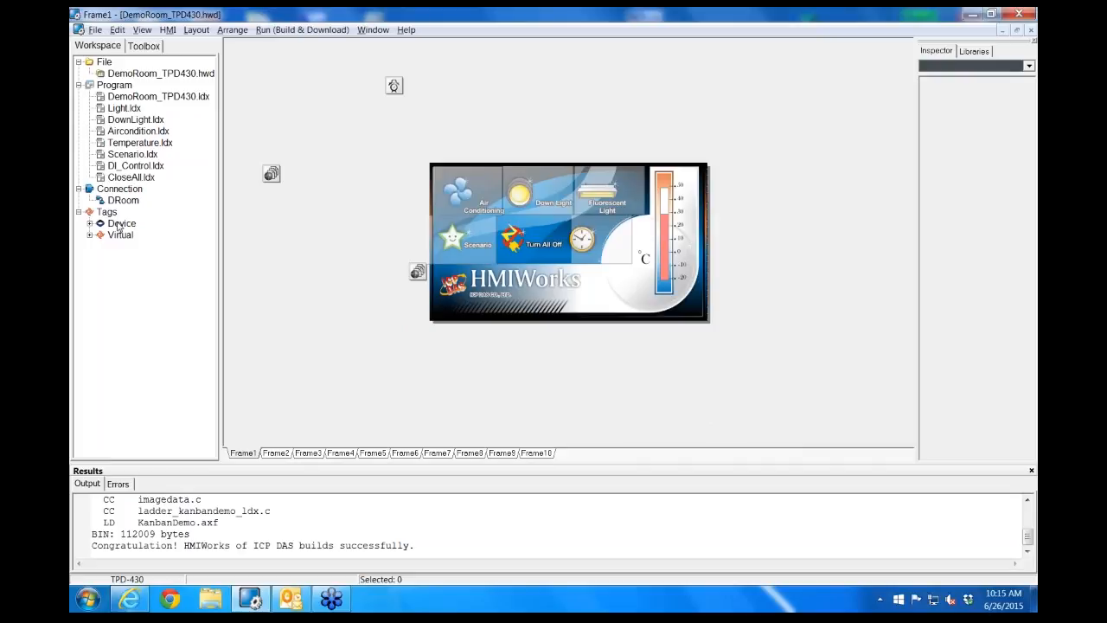
Start a new device under the Device tags and review the communication roles offered for the TouchPAD
click(121, 223)
right_click(119, 225)
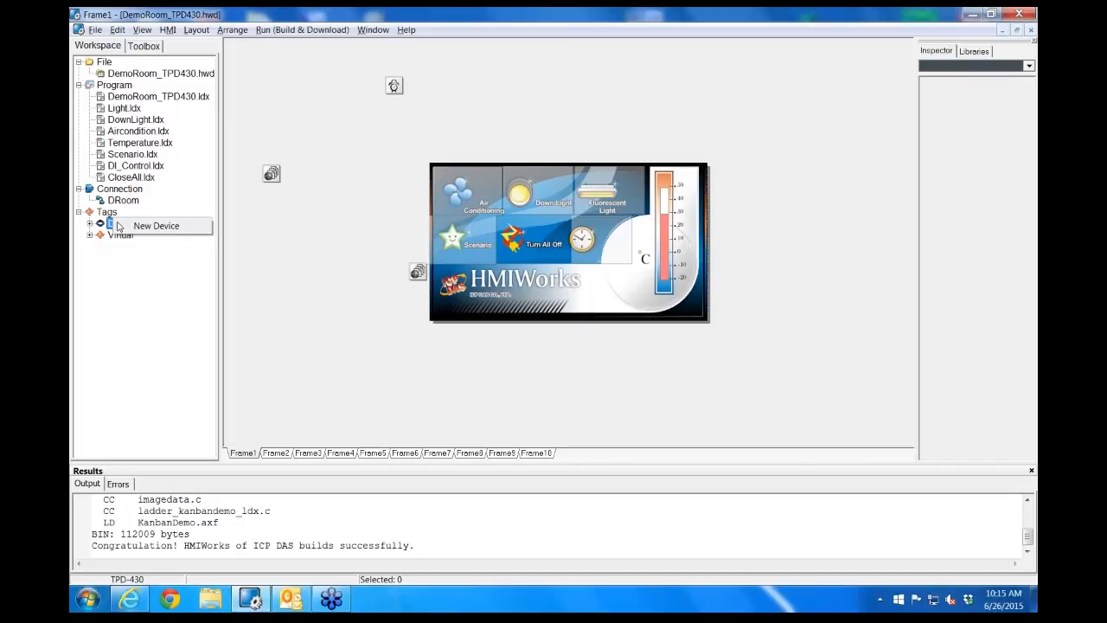
click(149, 227)
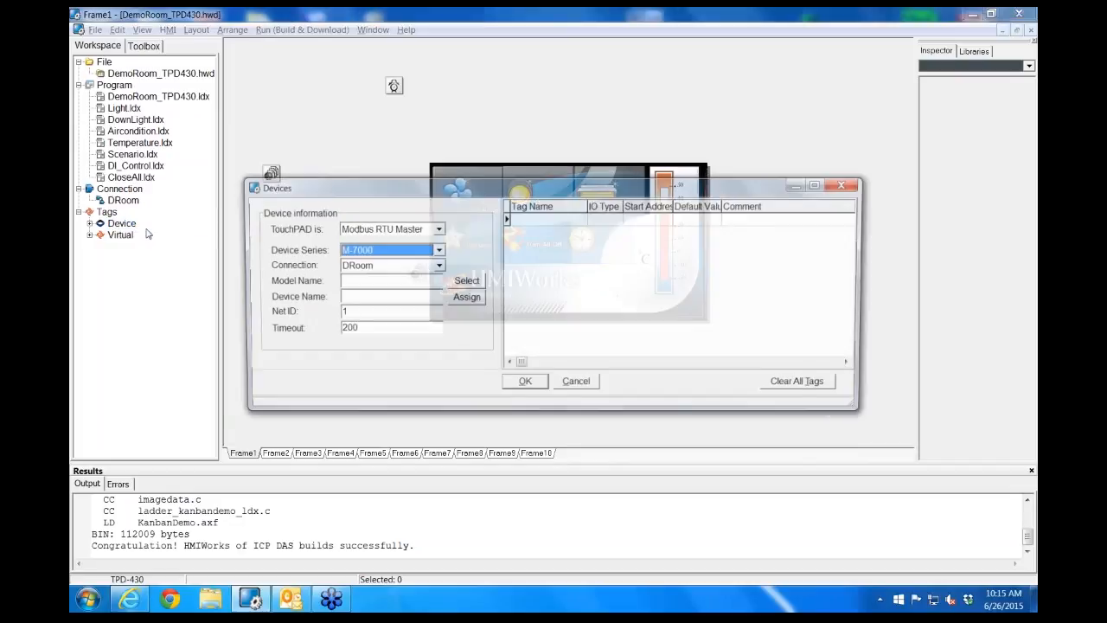
click(436, 229)
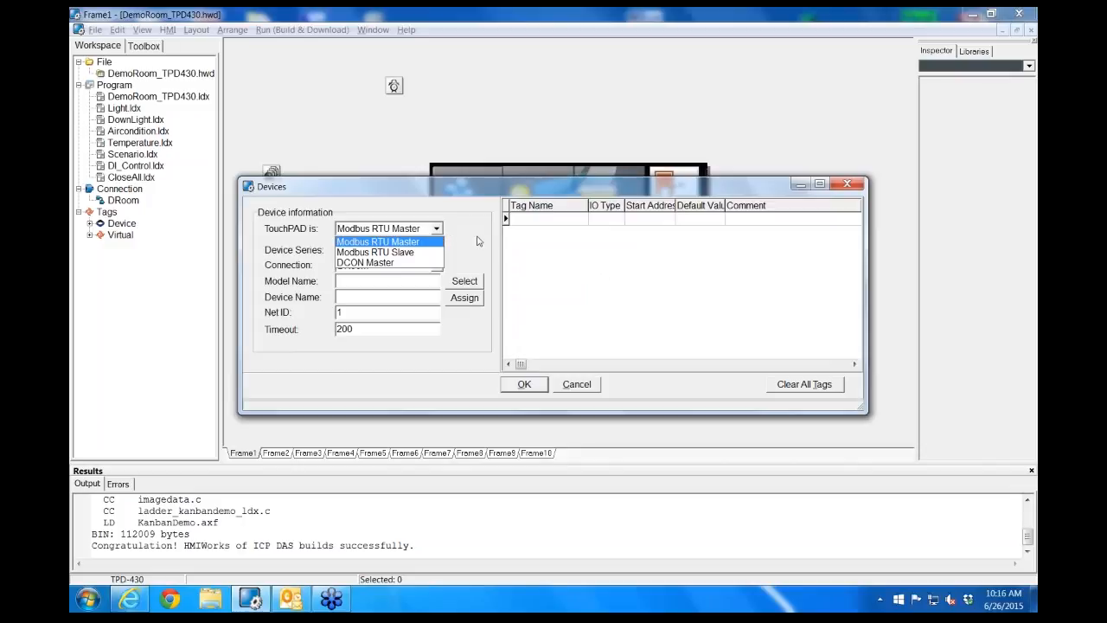
click(479, 234)
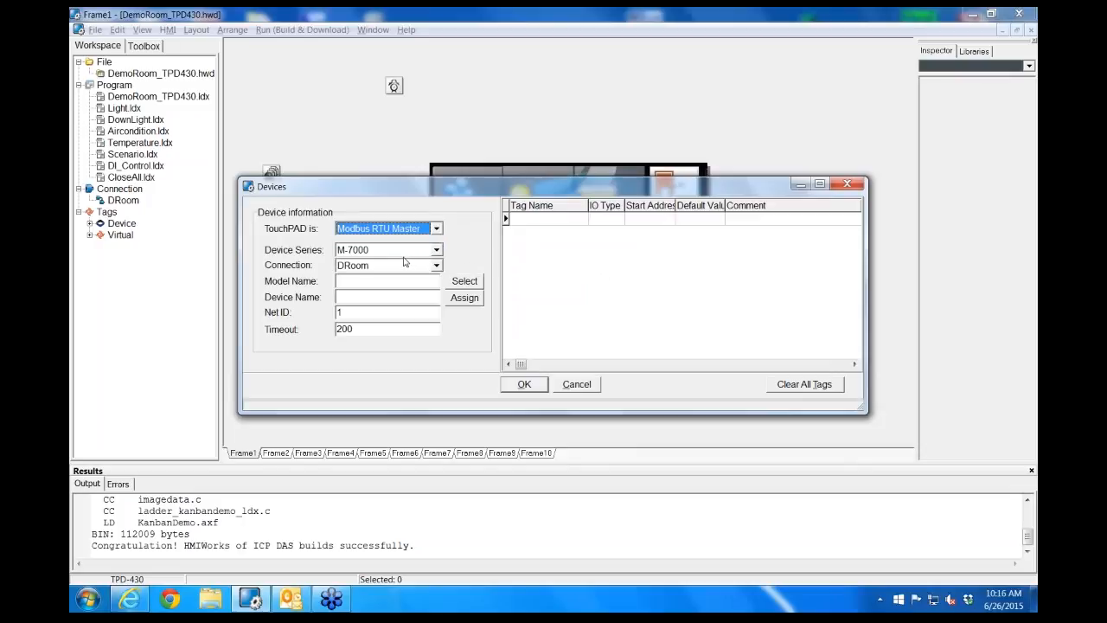
Choose the M-7000 series and the M-7017 model for the new device
click(437, 251)
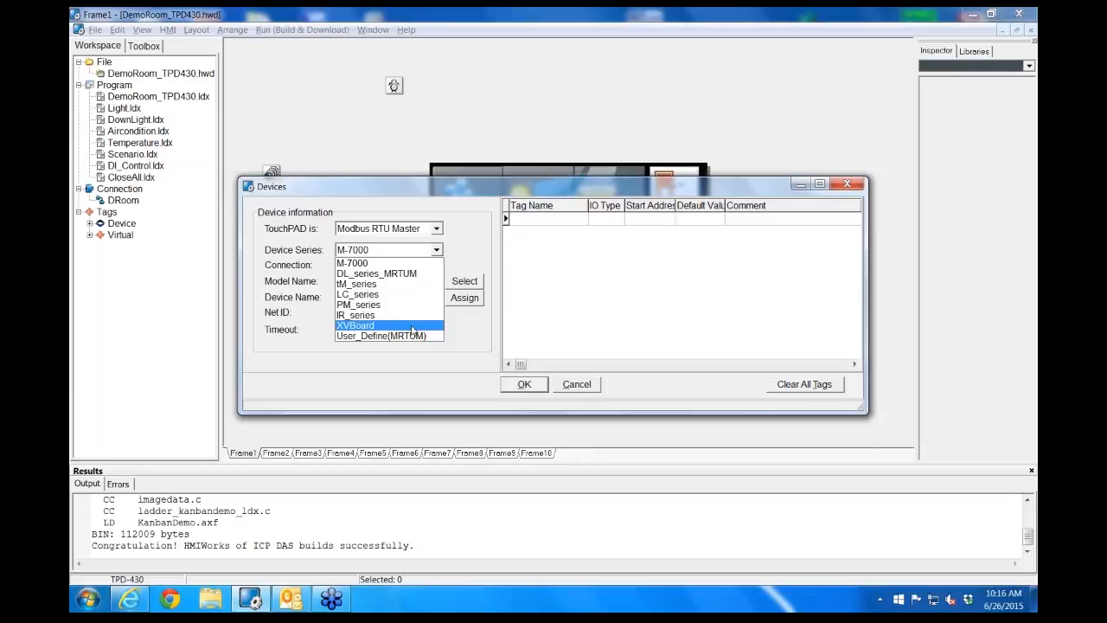
click(391, 264)
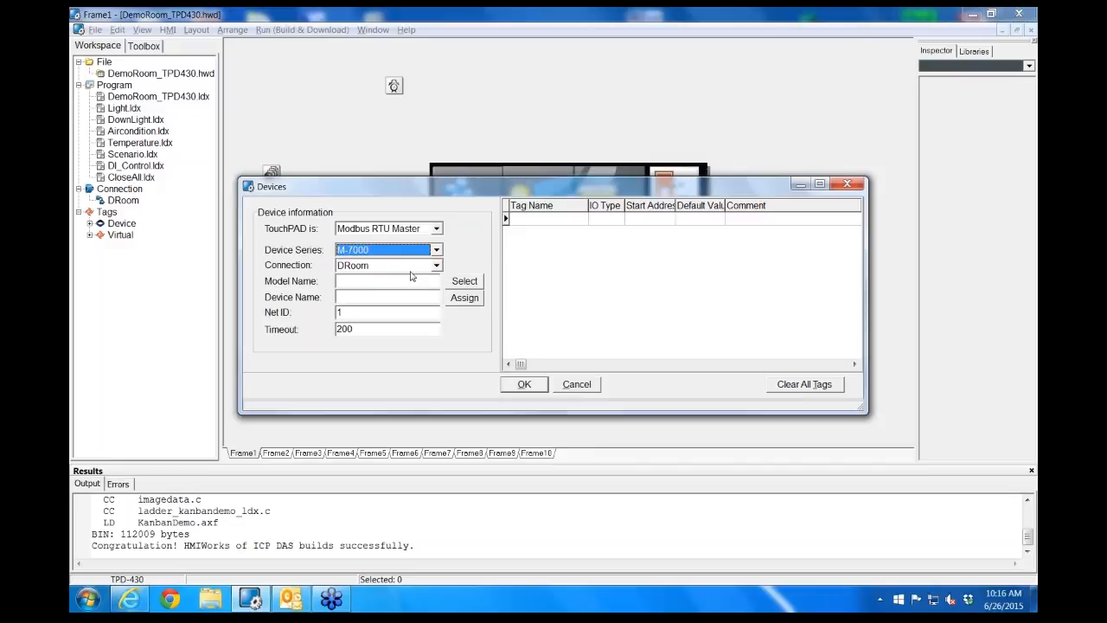
click(469, 282)
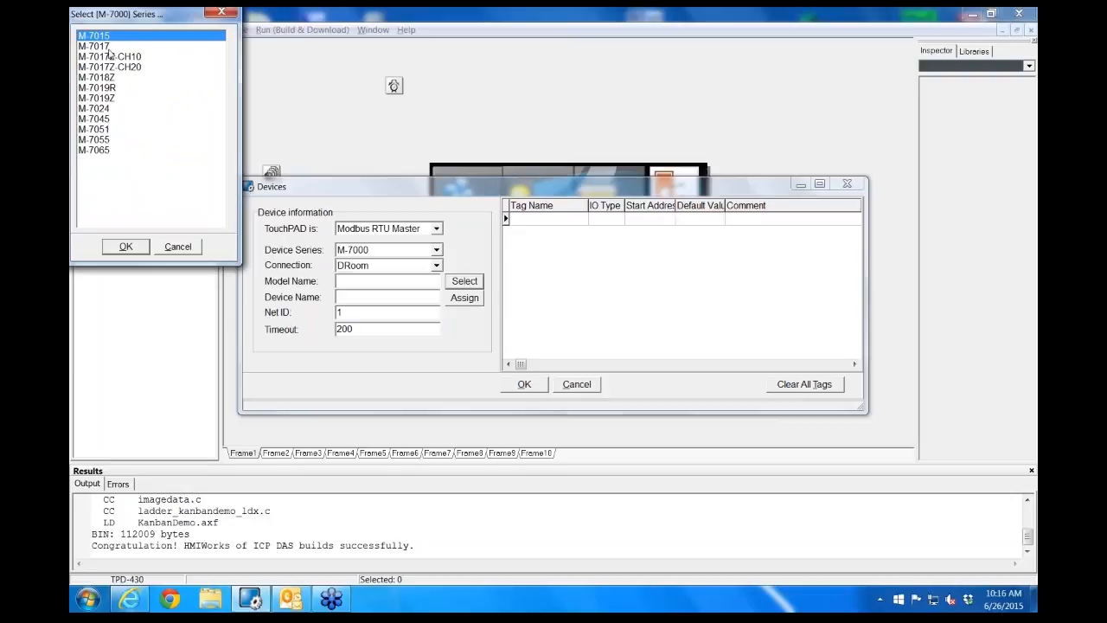
click(103, 46)
click(126, 247)
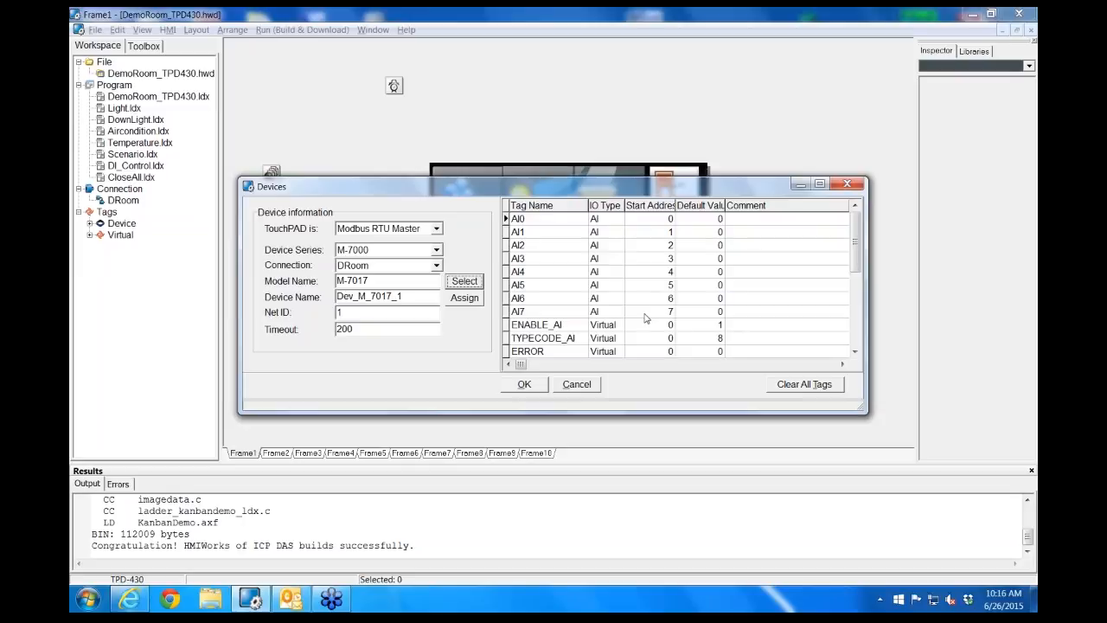
Switch the device series to User_Define(MRTUM), review its Modbus register import settings, and cancel the new device
click(437, 250)
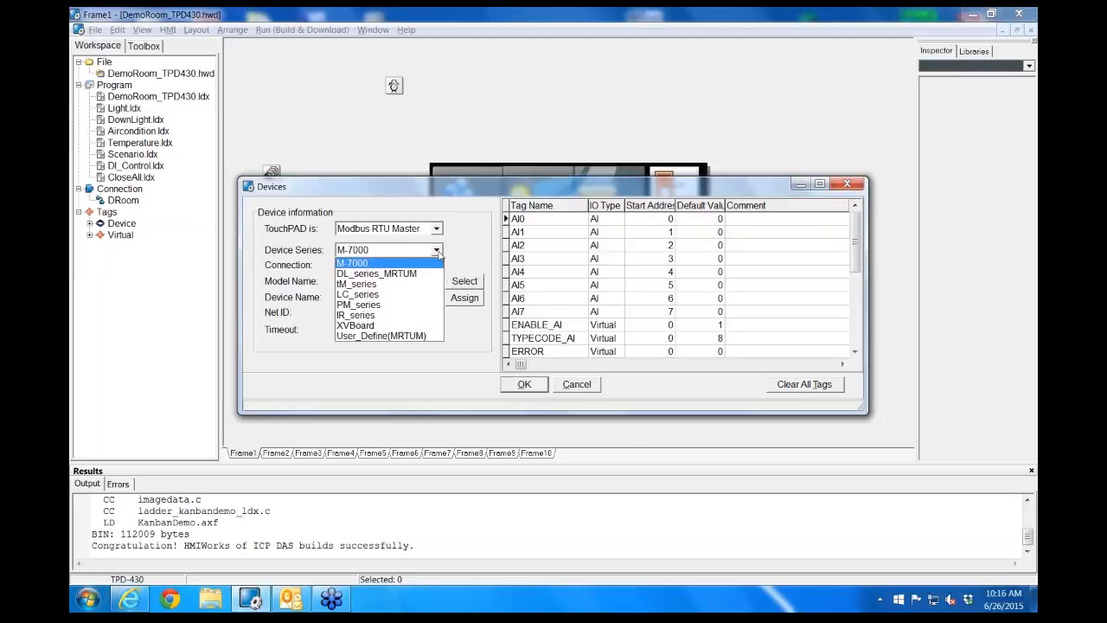
click(426, 336)
click(466, 285)
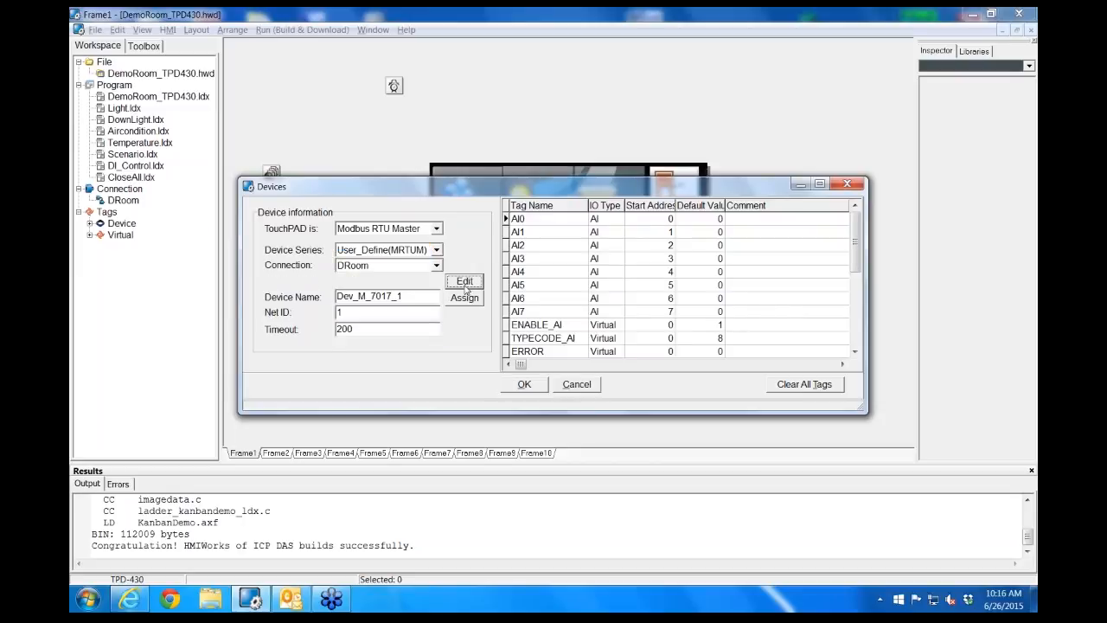
click(465, 285)
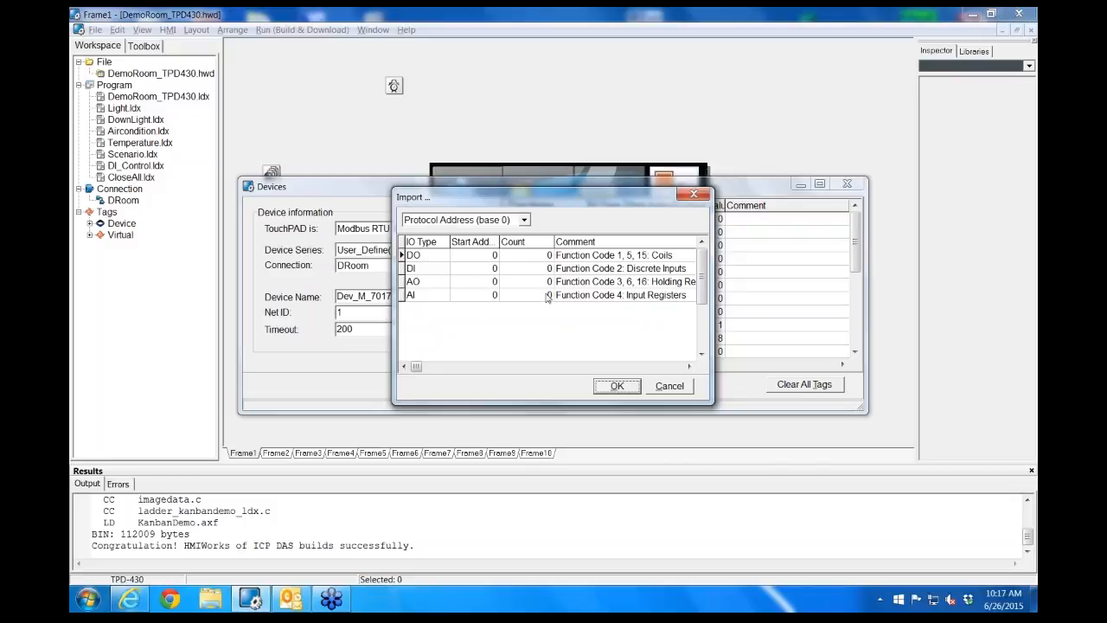
click(686, 388)
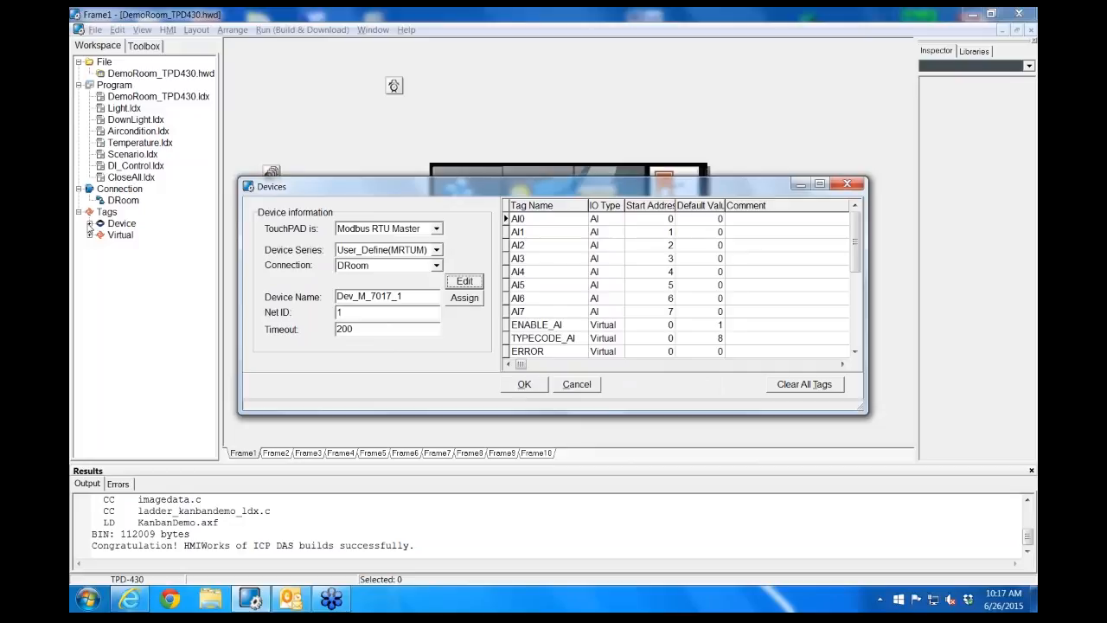
click(580, 389)
Examine the I_7065_63 tags in the Device branch, collapse that branch, and expand the Virtual tags
click(90, 223)
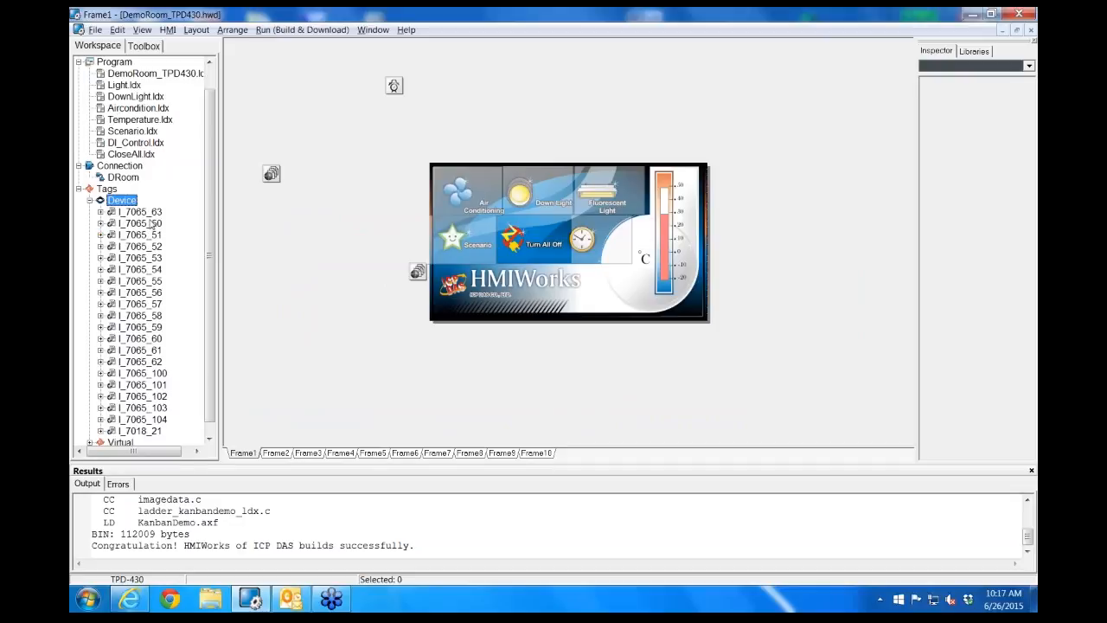
click(100, 212)
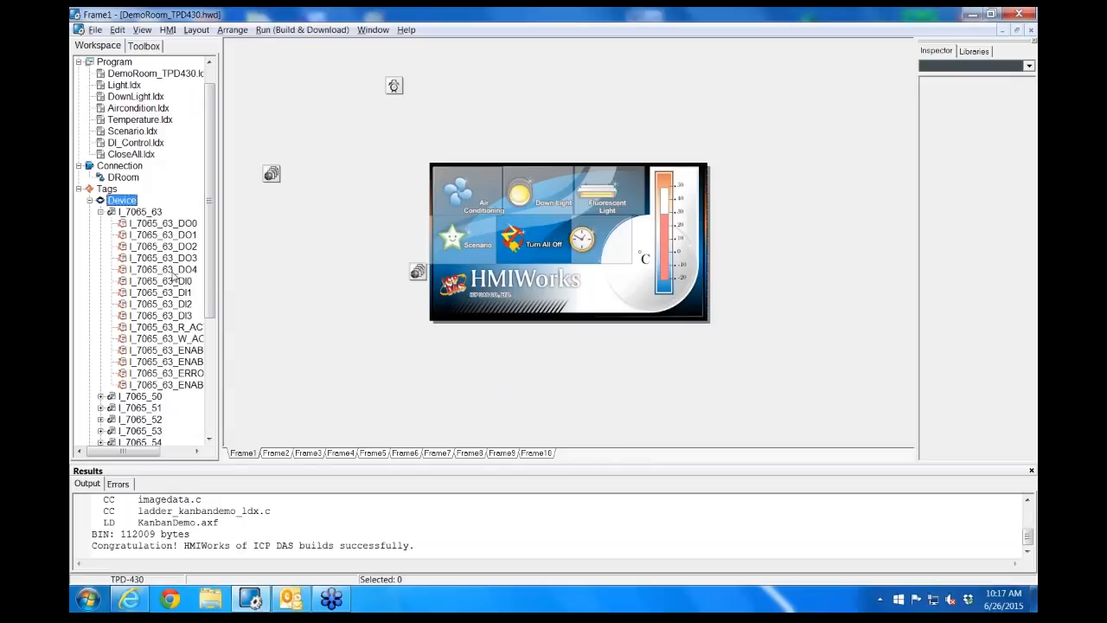
click(89, 201)
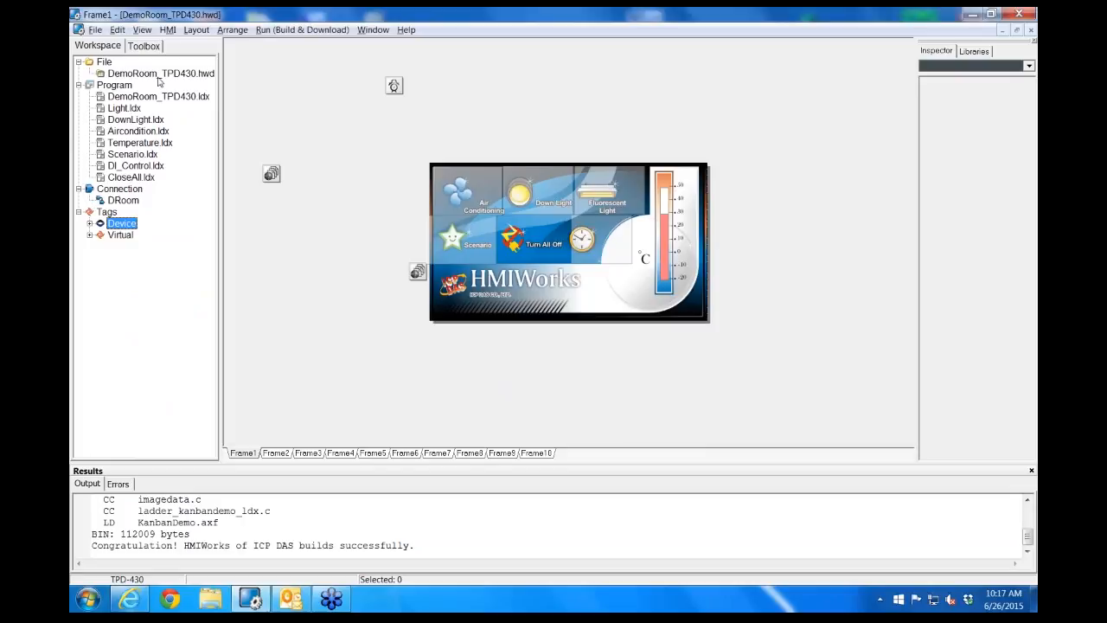
click(89, 234)
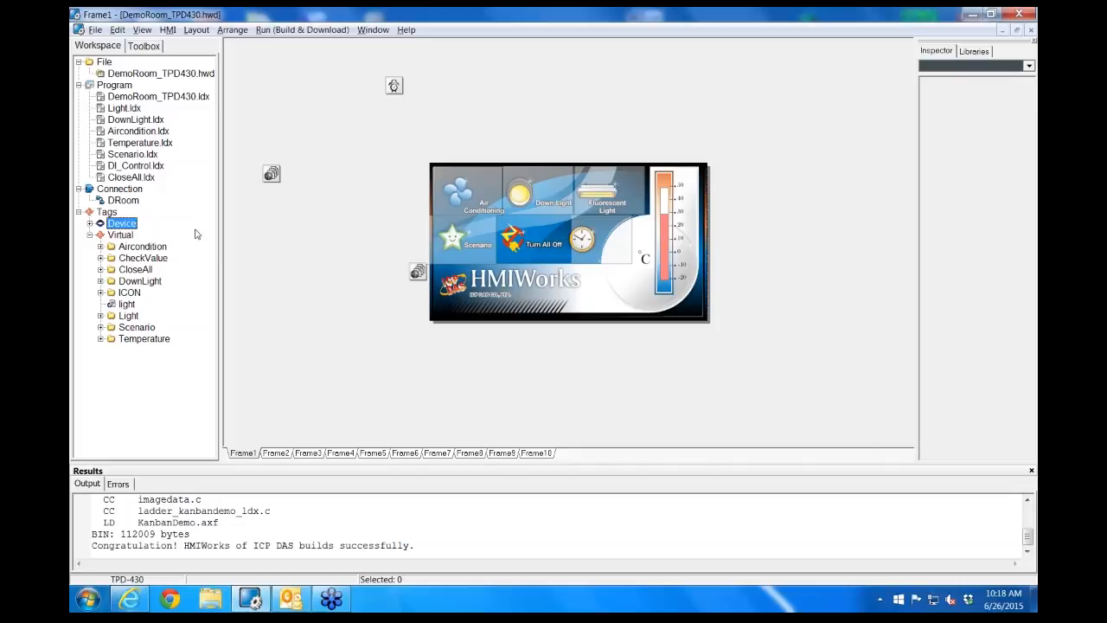
Open DemoRoom_TPD430.ldx and add a third rung with an empty function block after its contact
double_click(157, 97)
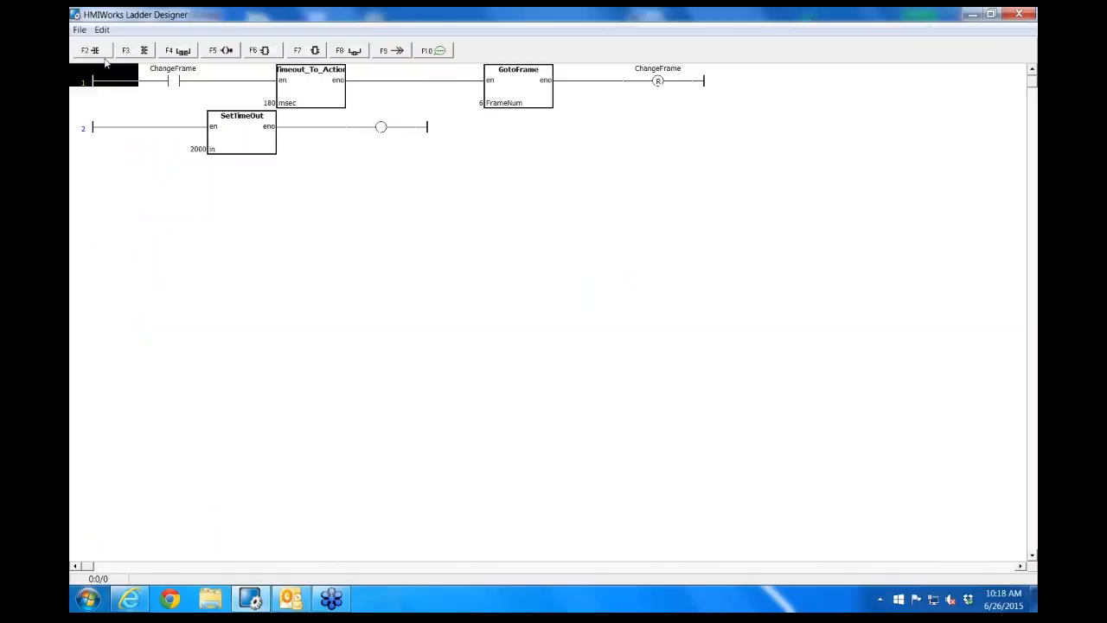
click(131, 197)
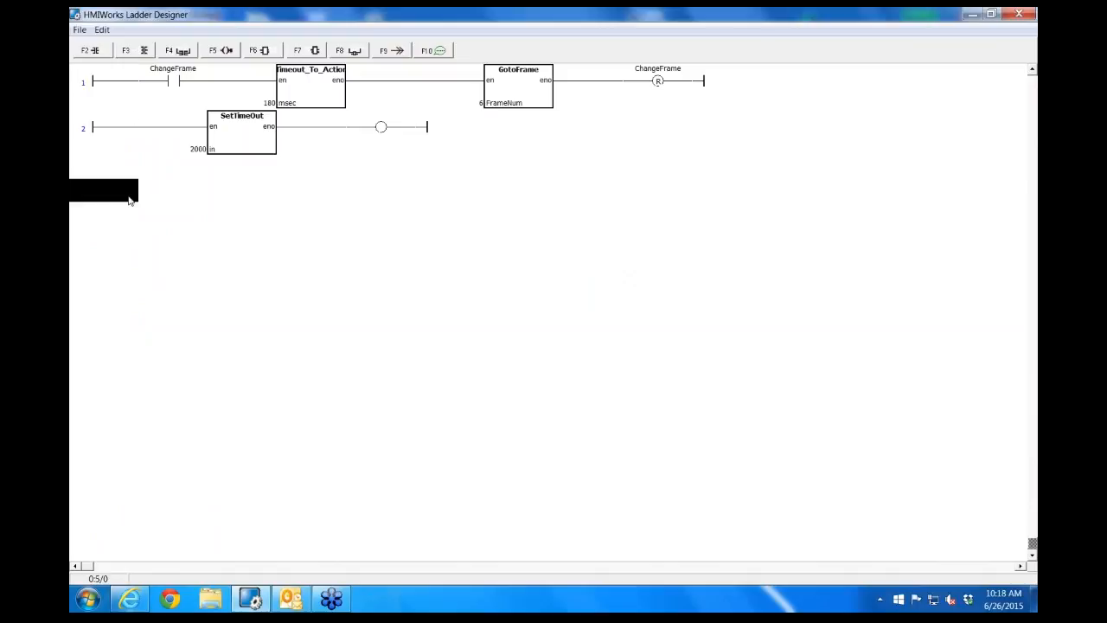
click(131, 53)
click(173, 177)
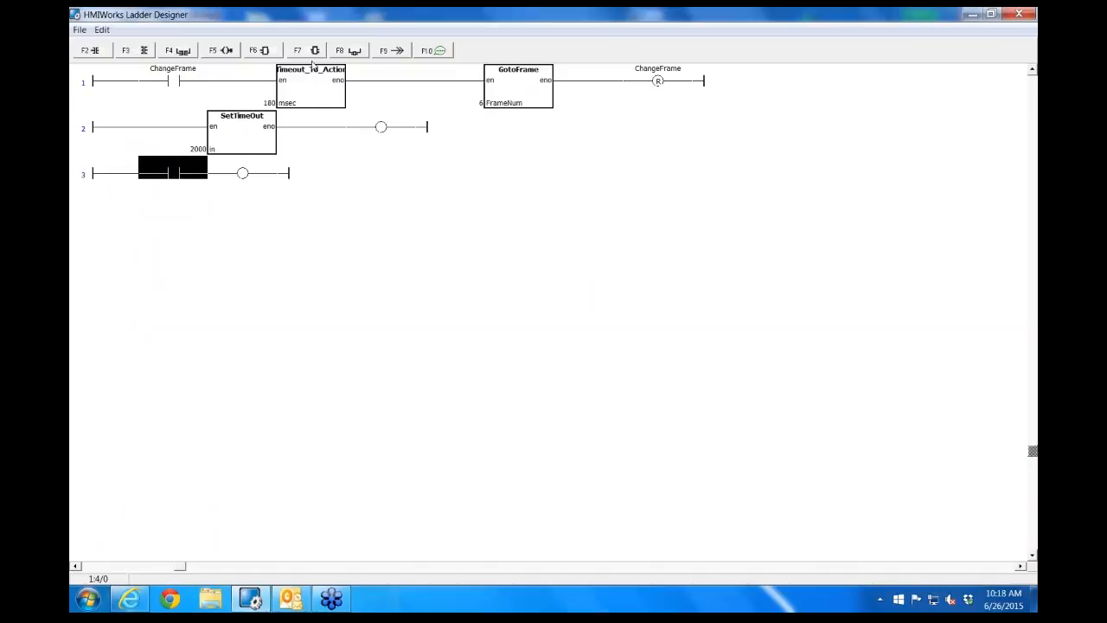
click(314, 52)
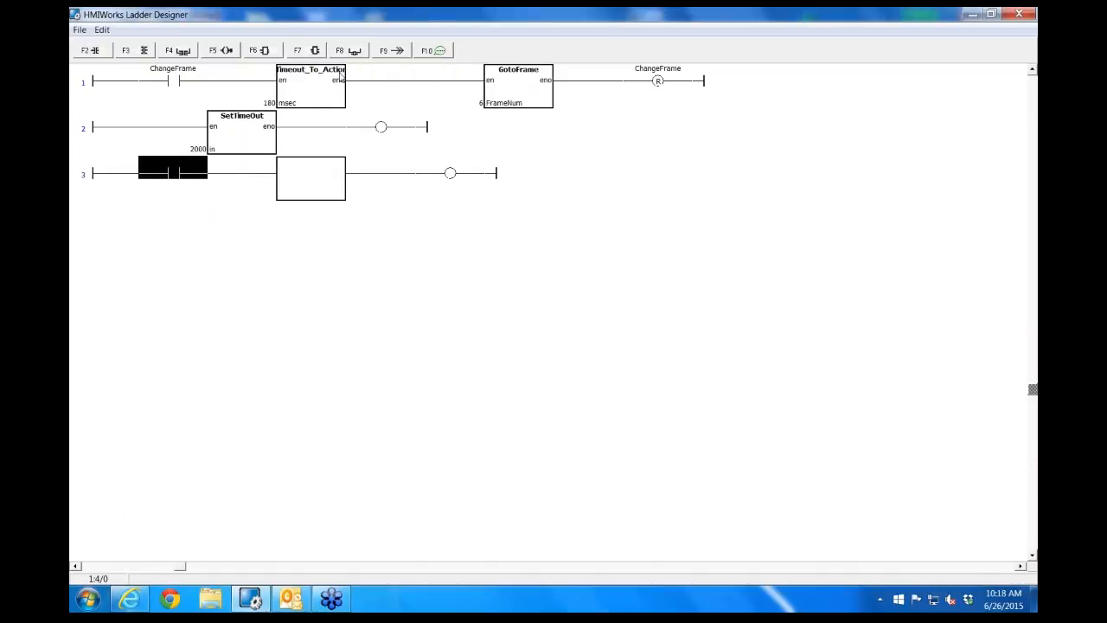
Review the functions available for the rung 3 block in every category from default to IR-210, and cancel without choosing one
double_click(316, 168)
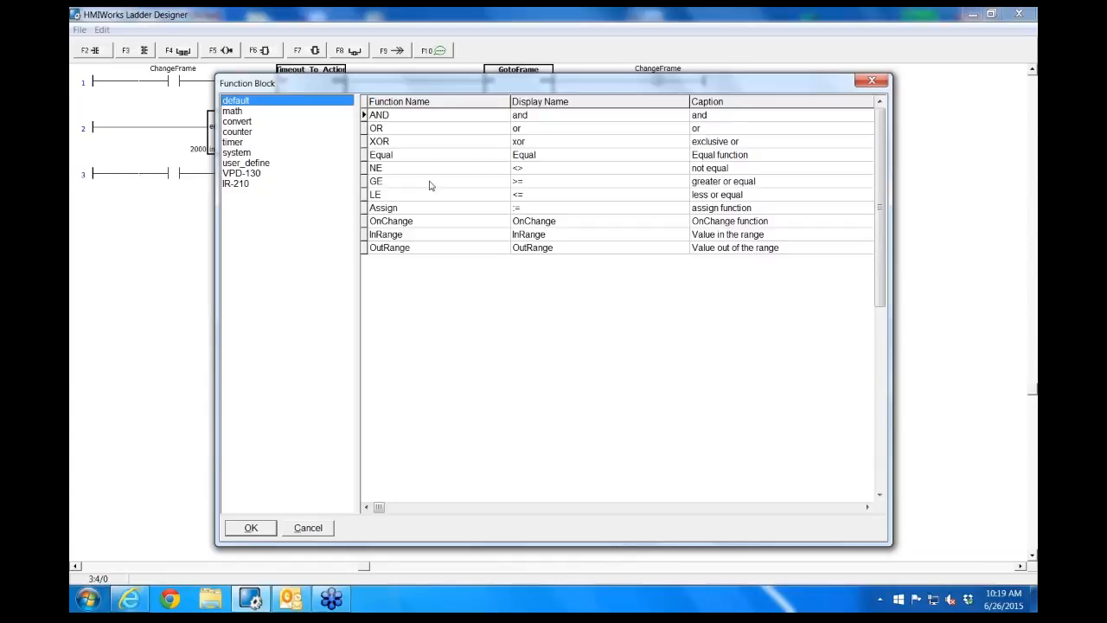
click(231, 112)
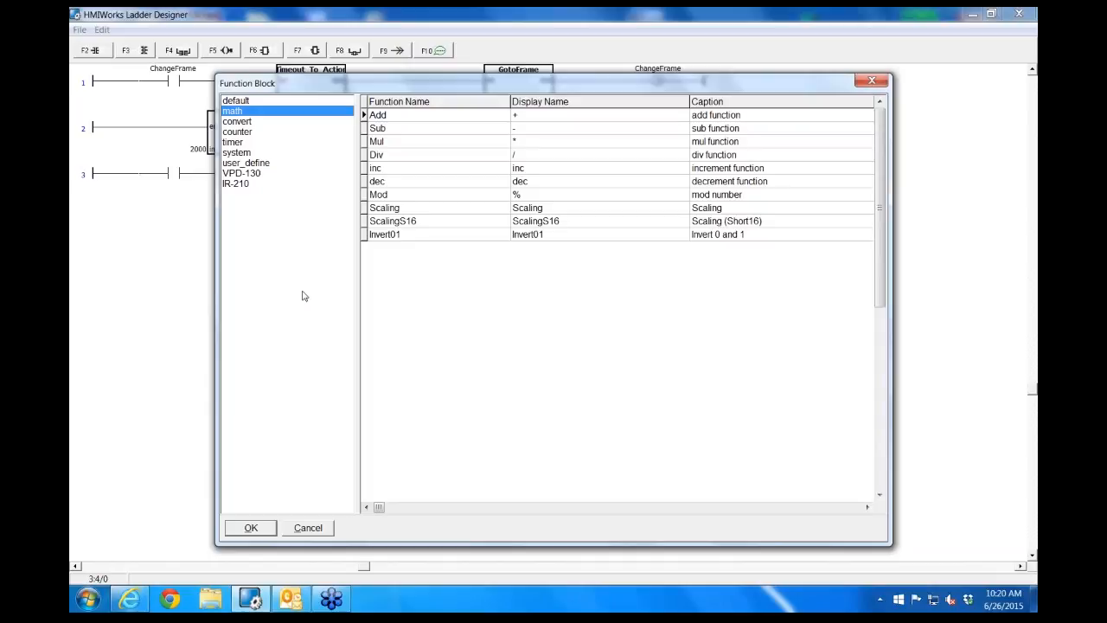
click(239, 123)
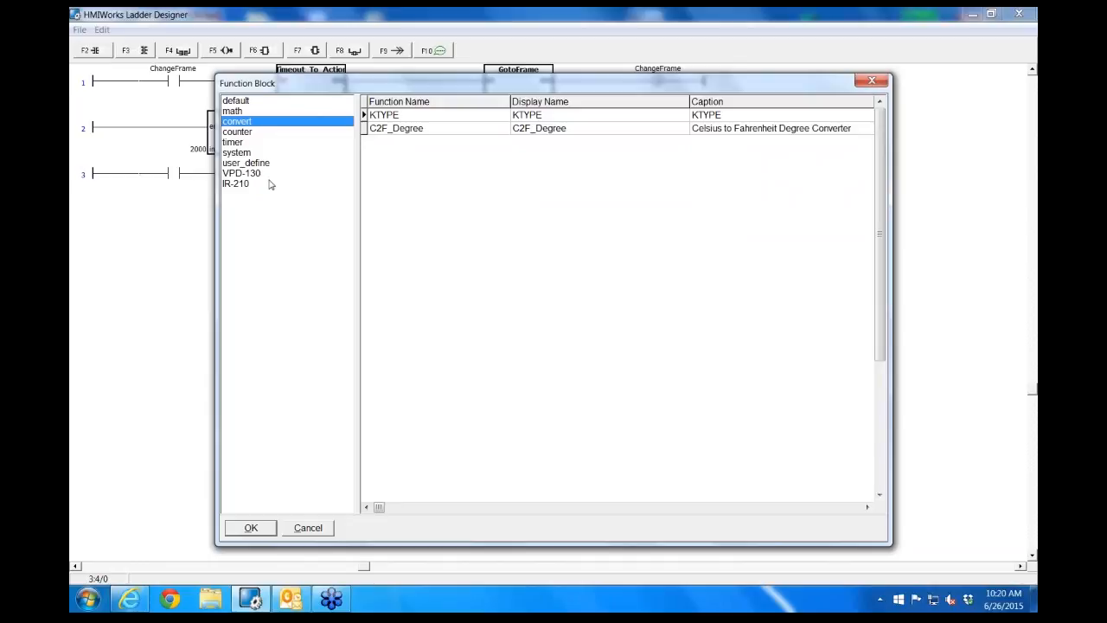
click(403, 132)
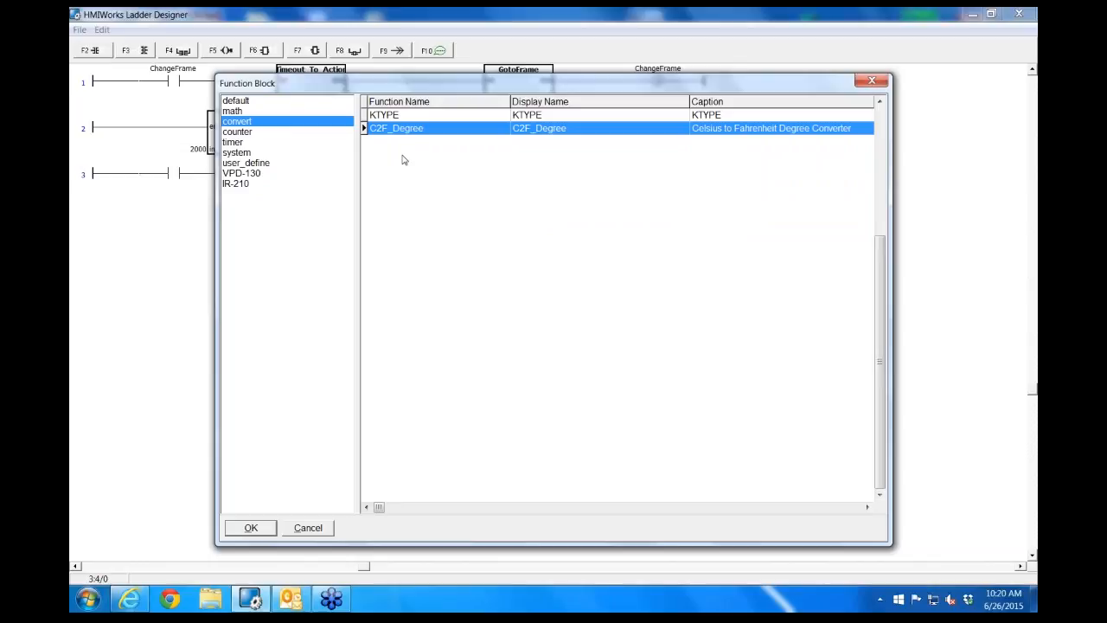
click(253, 136)
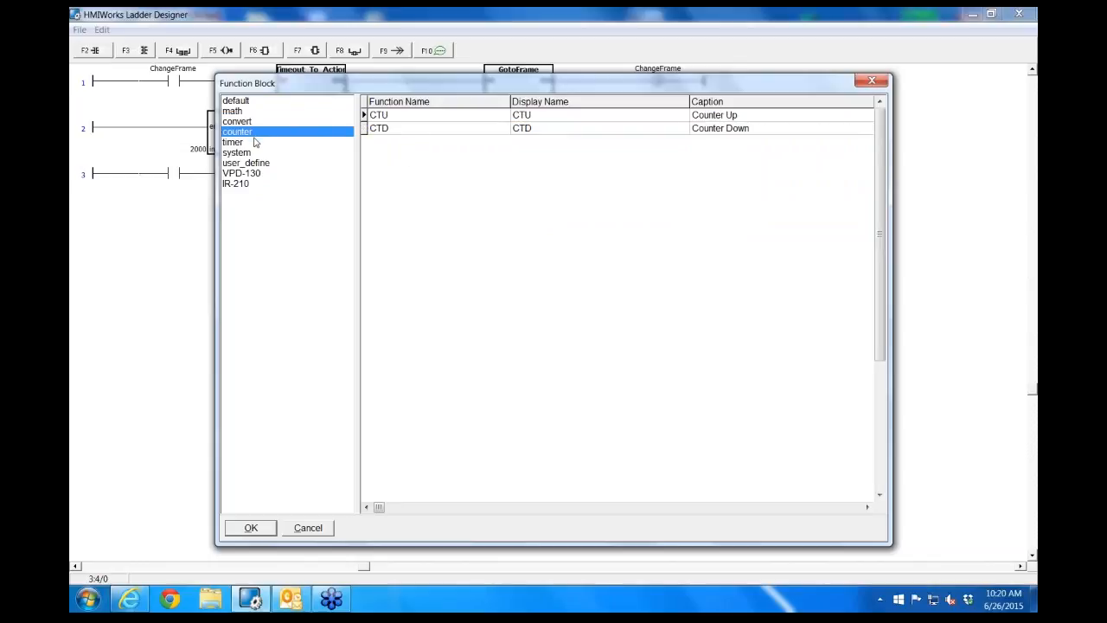
click(244, 145)
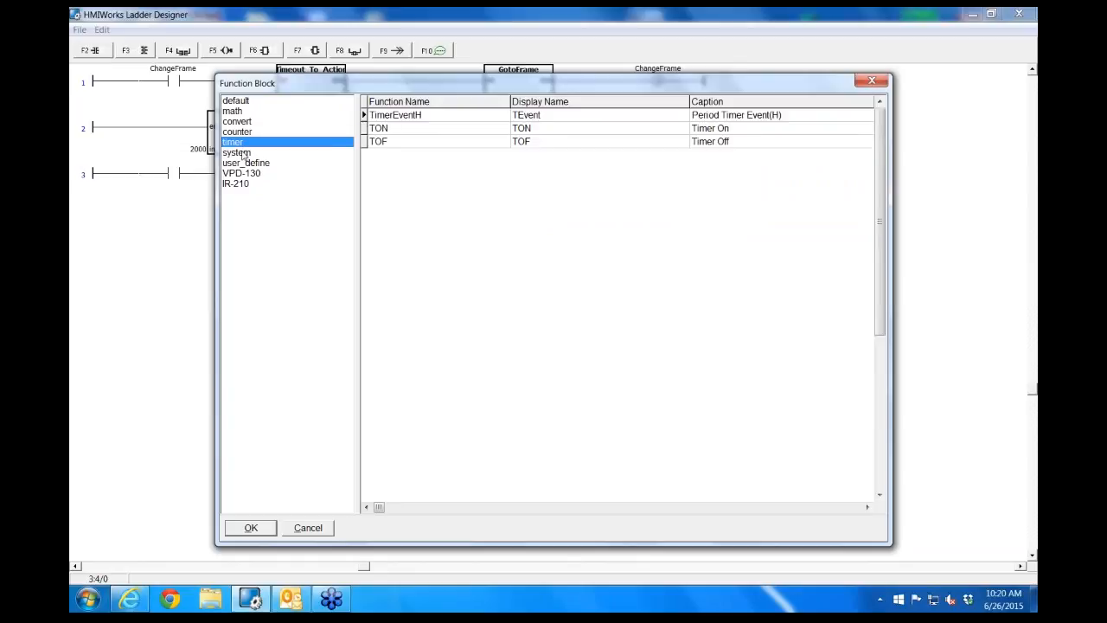
click(245, 154)
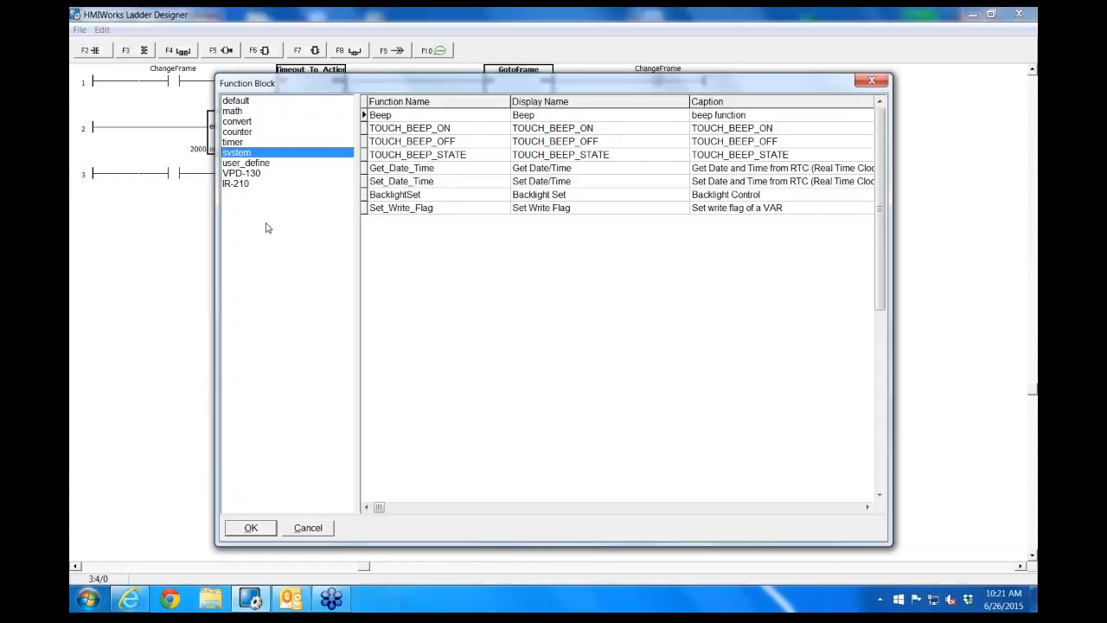
click(251, 164)
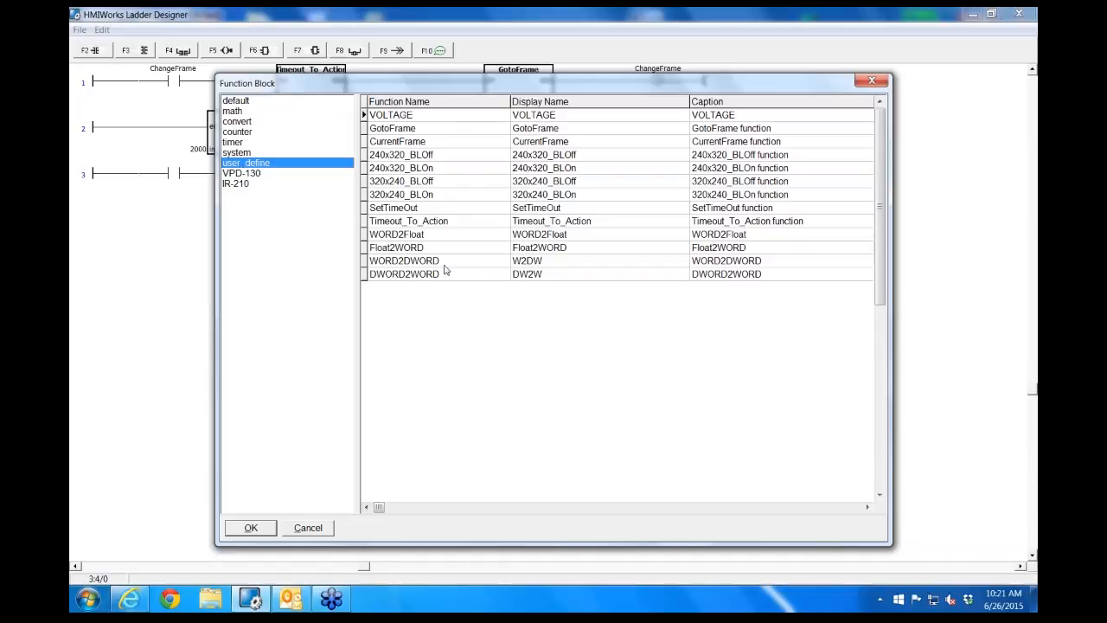
click(259, 174)
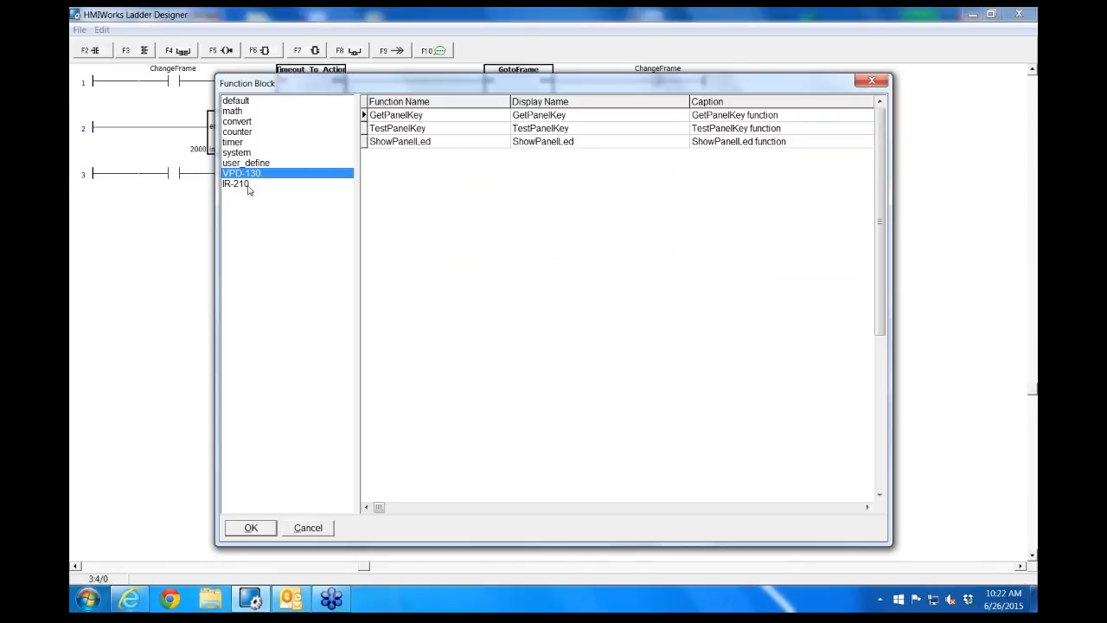
click(248, 184)
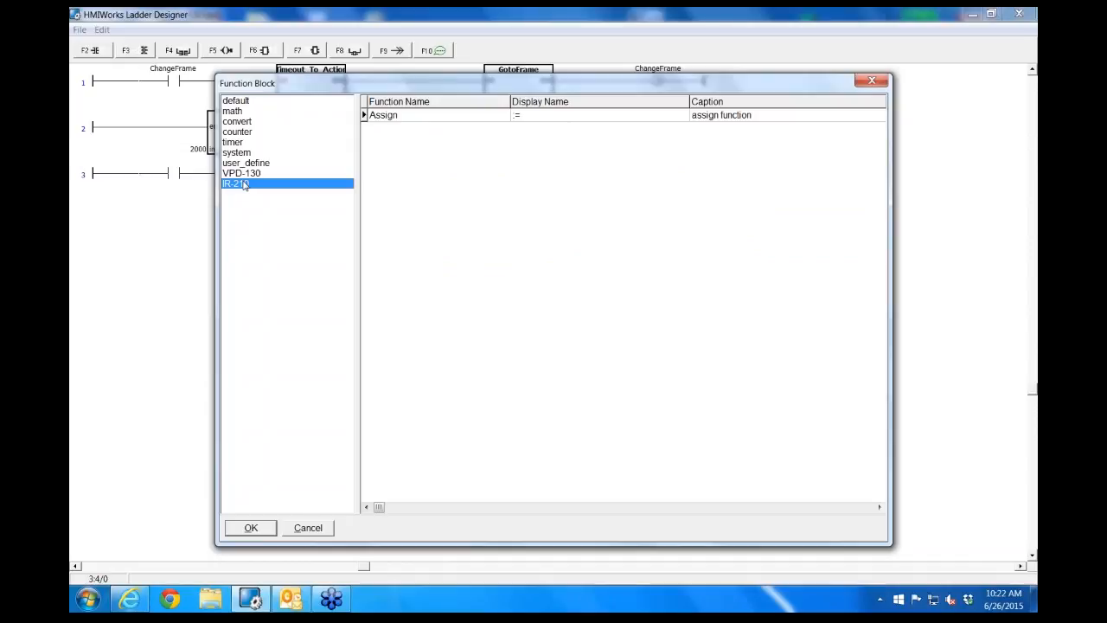
click(313, 533)
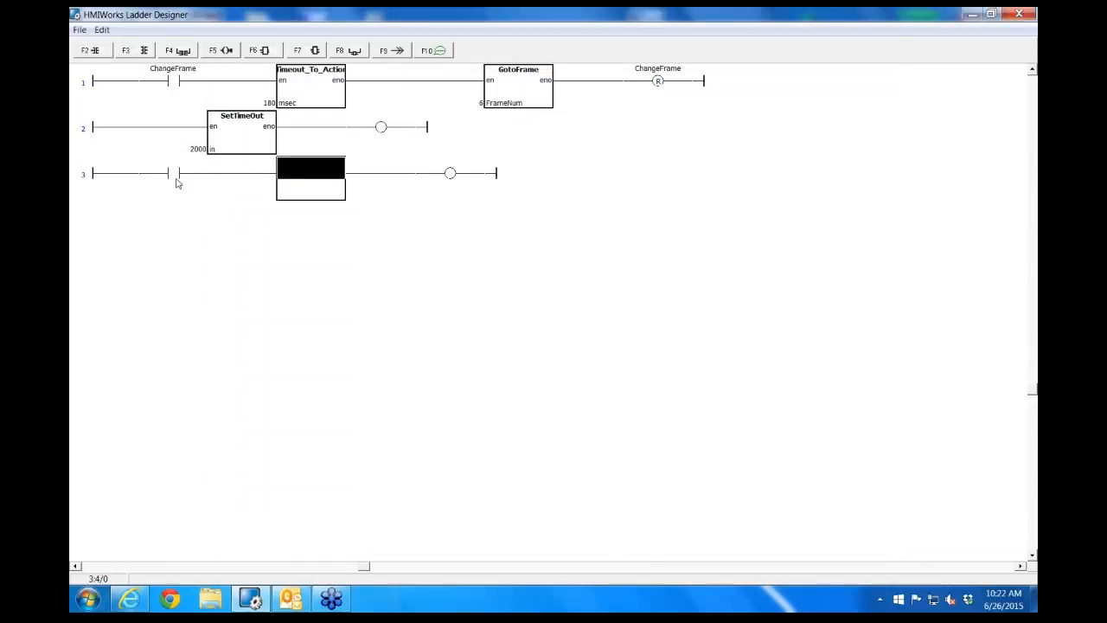
Assign the AND function from the default category to the empty block in rung 3
double_click(307, 166)
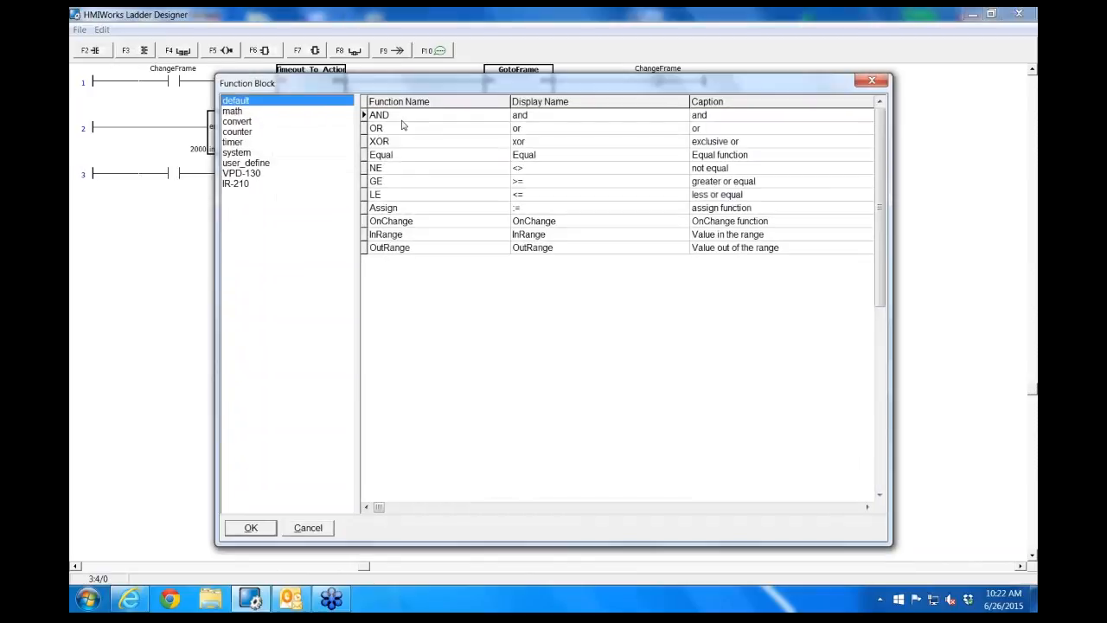
click(403, 115)
double_click(402, 116)
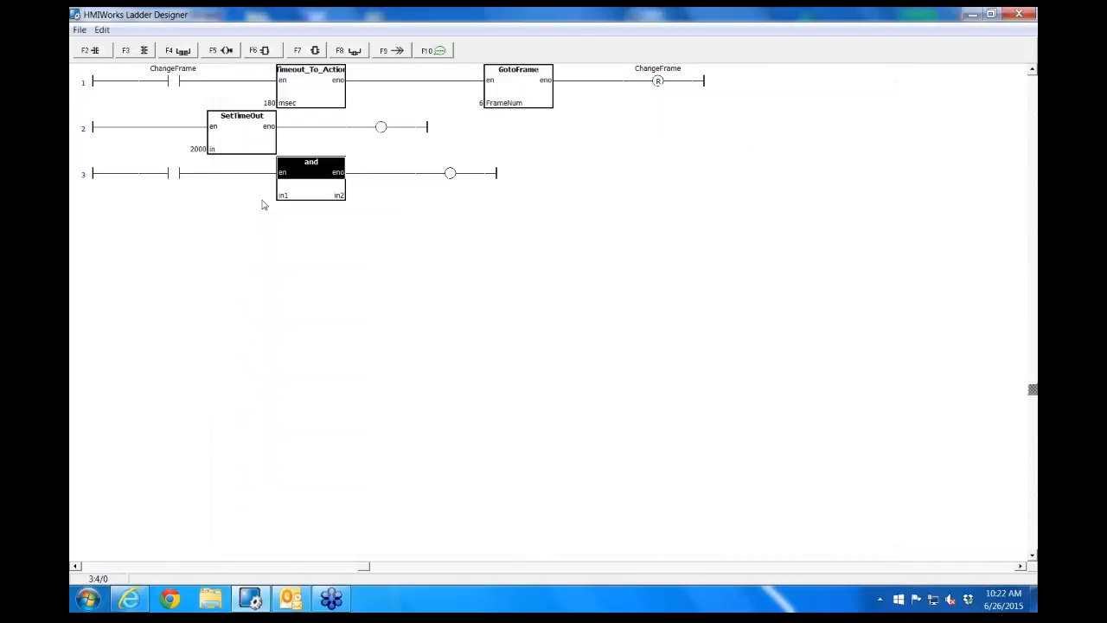
Bind the rung 3 AND block's in1 to I_7065_63_DI0 and its in2 to I_7065_63_DI2
double_click(263, 198)
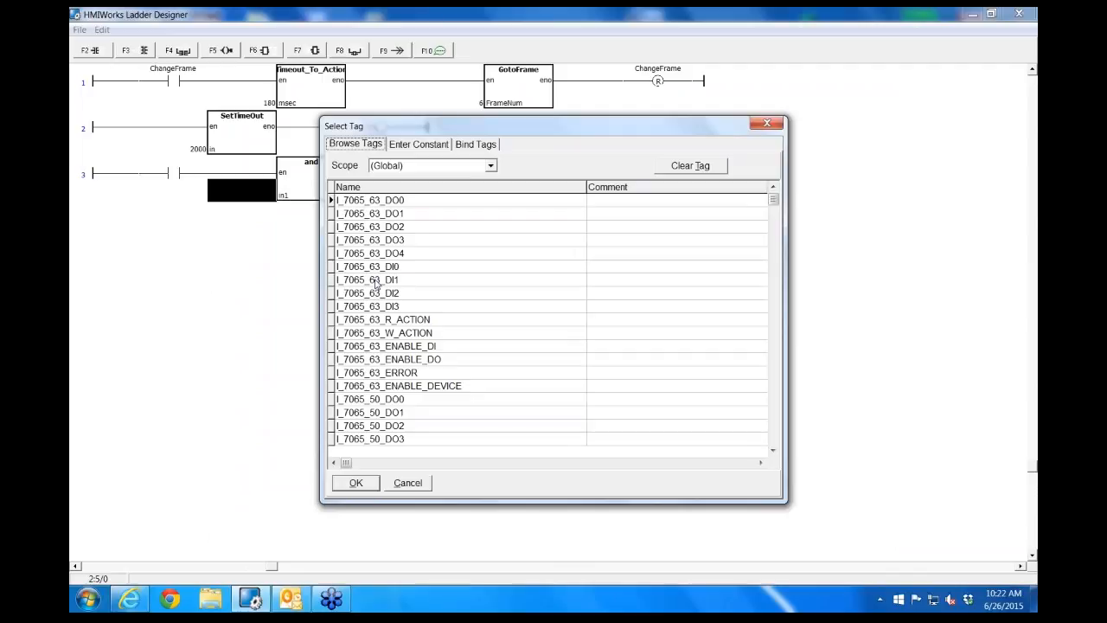
double_click(370, 267)
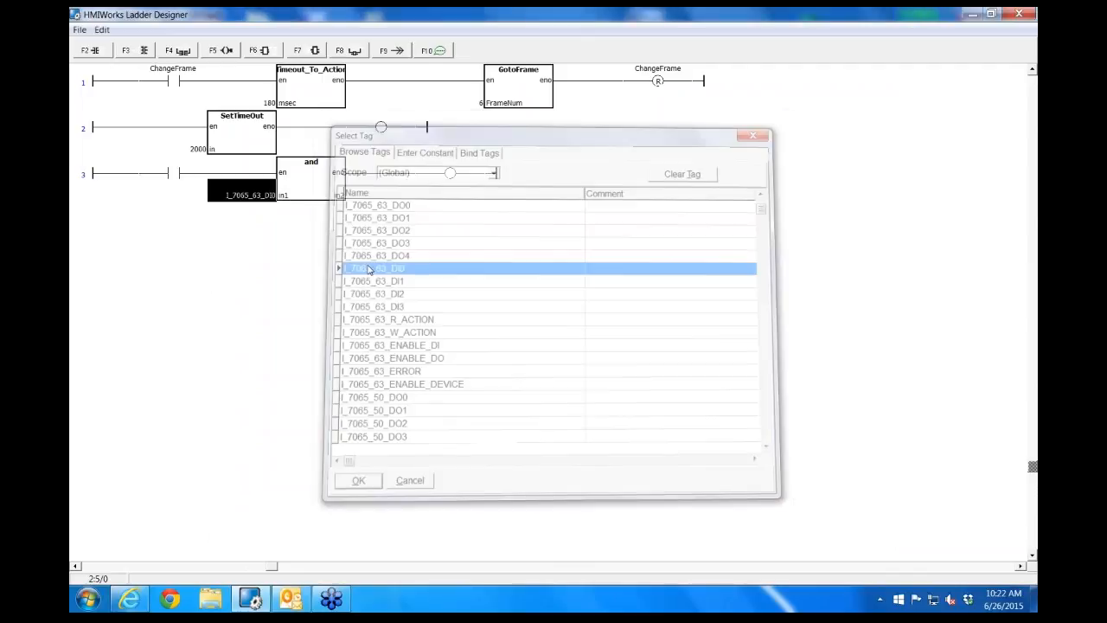
double_click(355, 198)
double_click(385, 292)
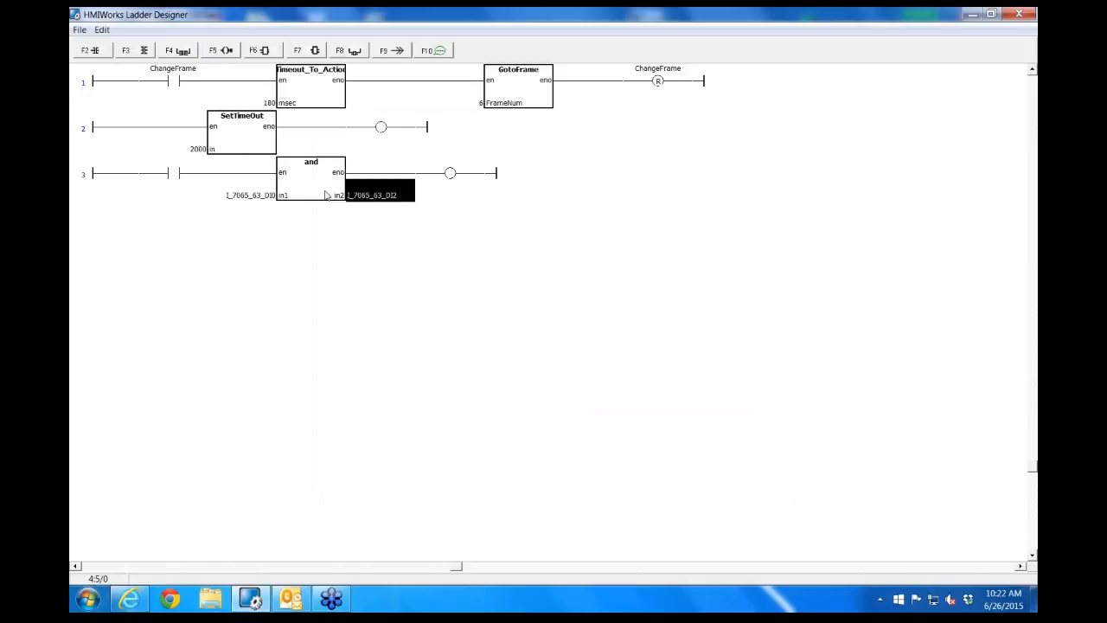
Assign I_7065_63_DO0 to the rung 3 coil and delete the contact ahead of the AND block
click(451, 173)
double_click(451, 174)
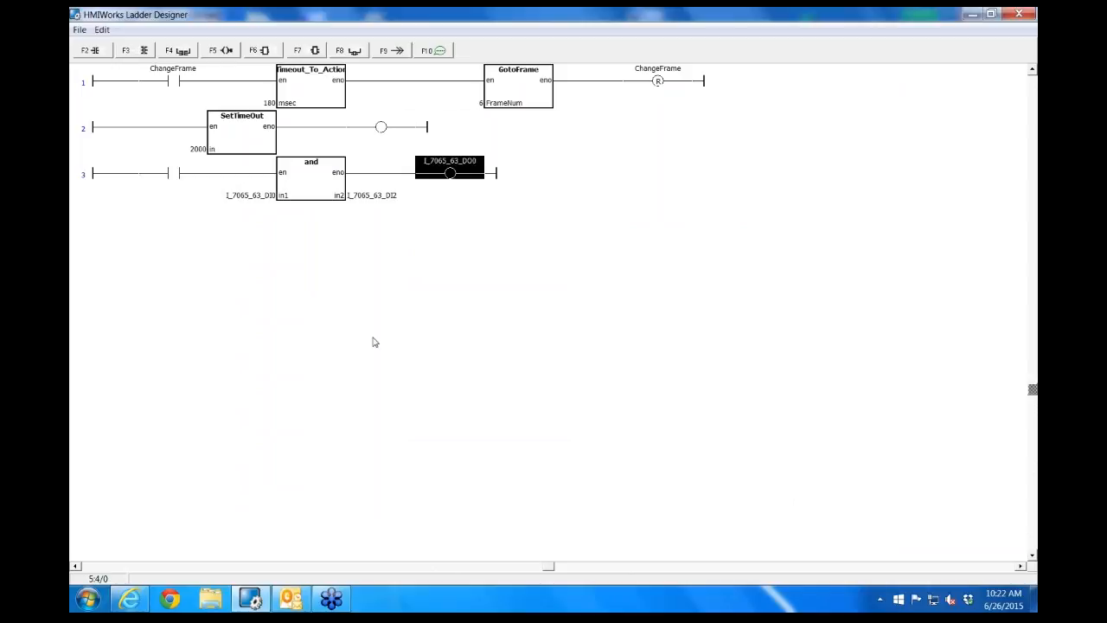
click(178, 179)
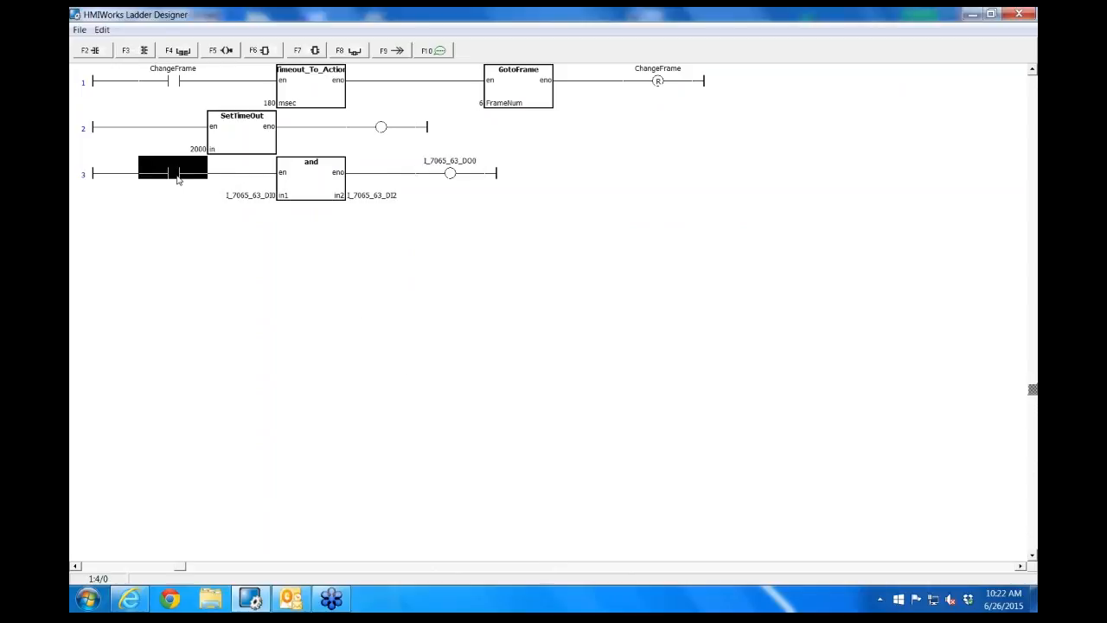
key(Delete)
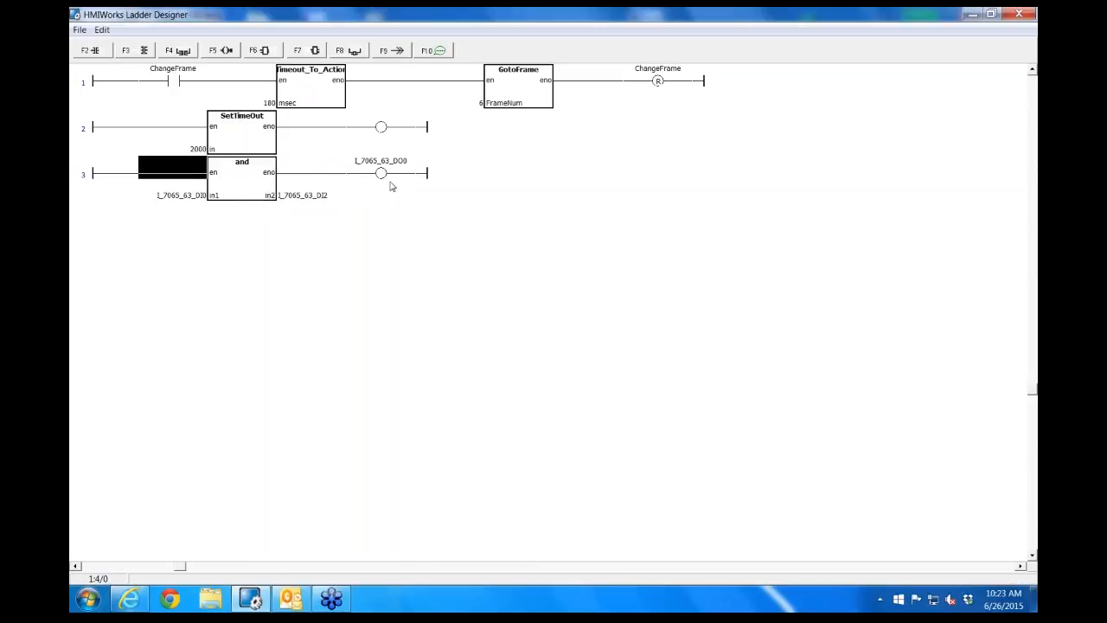
Exit the Ladder Designer without saving the changes
click(77, 30)
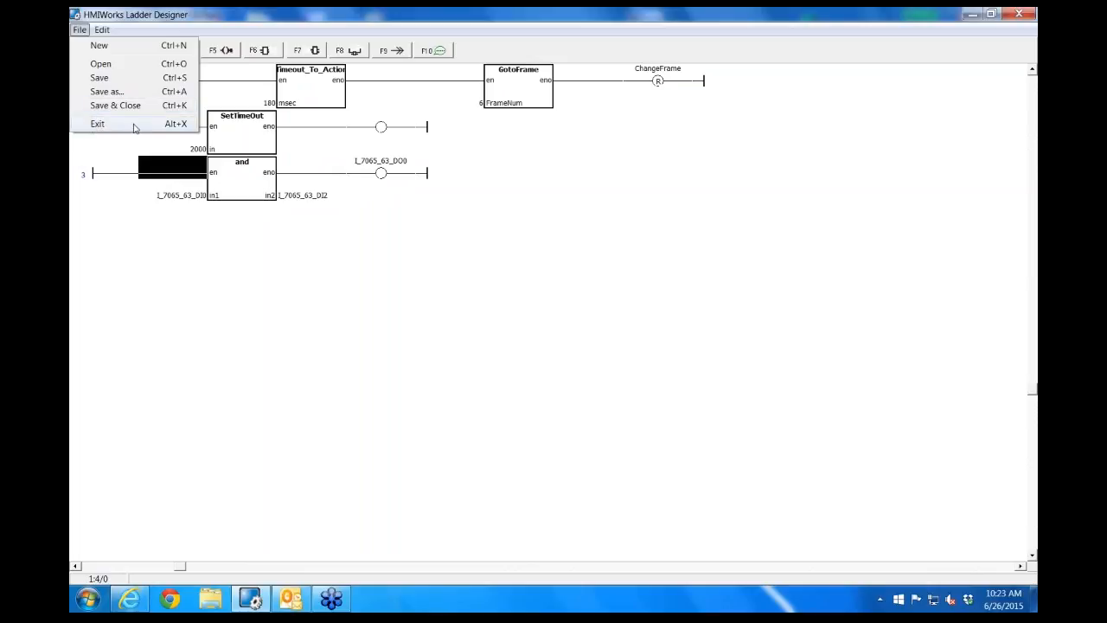
click(98, 124)
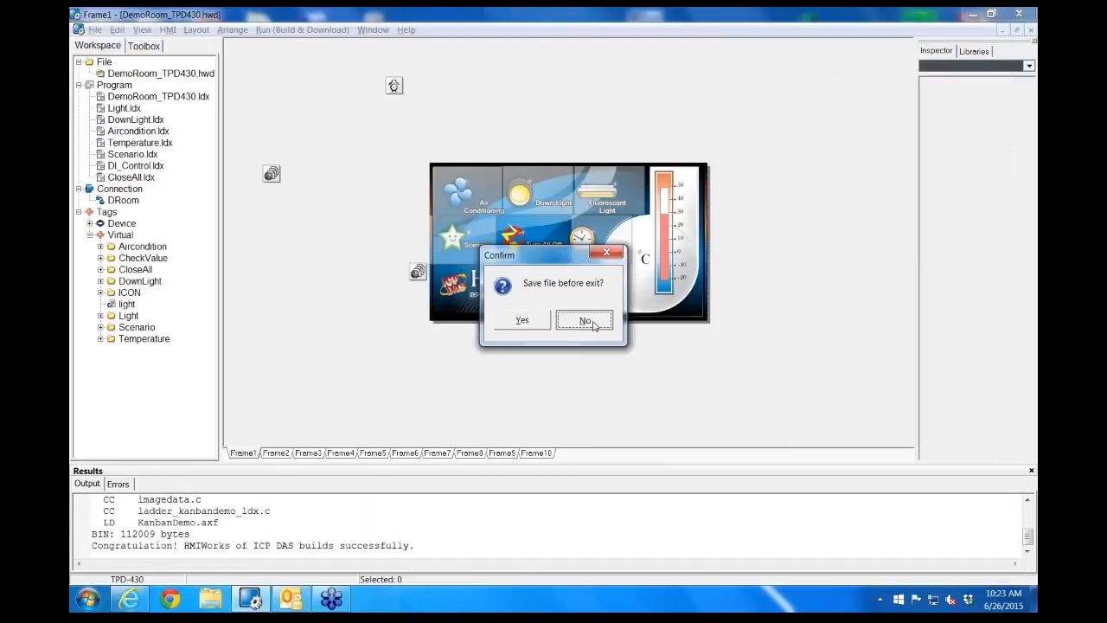
click(594, 325)
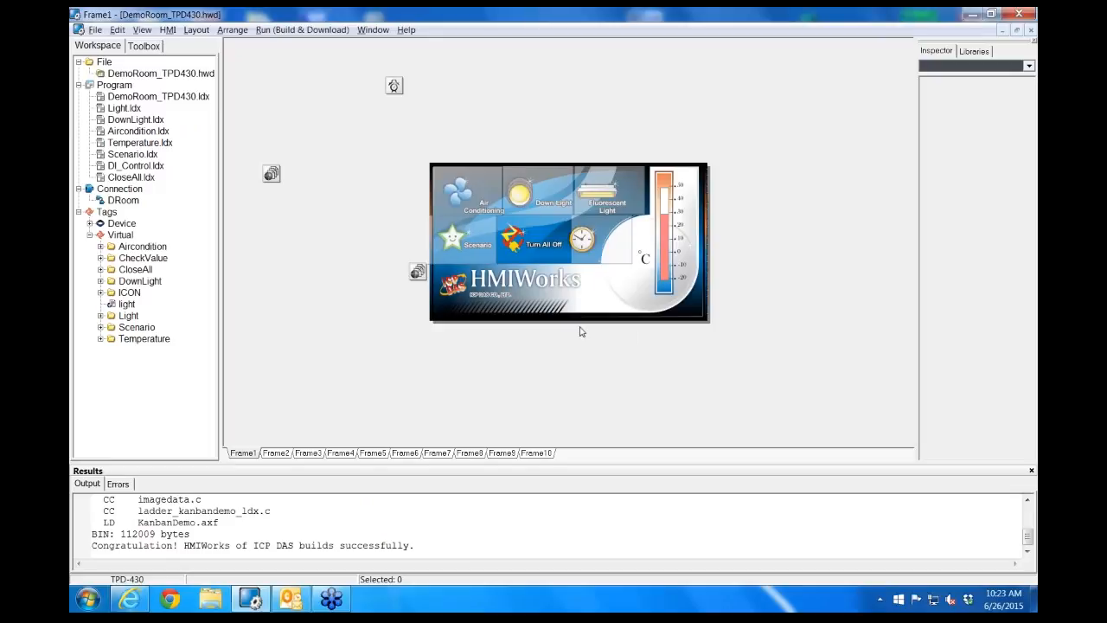
Display the Drawing tools, open Frame10, and select its large picture placeholder
click(146, 47)
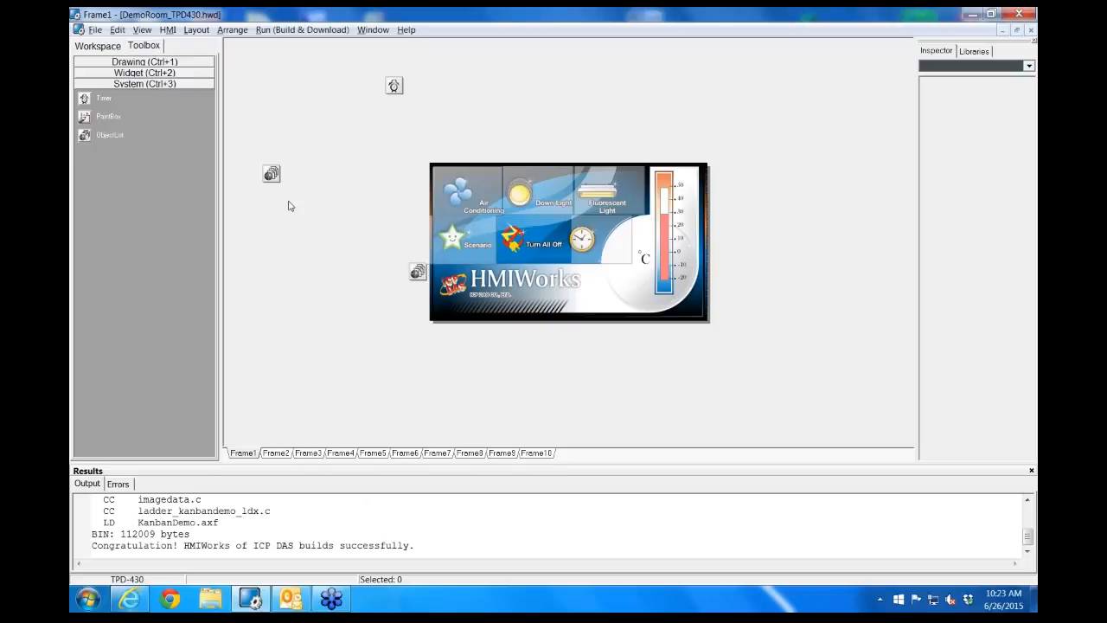
click(136, 62)
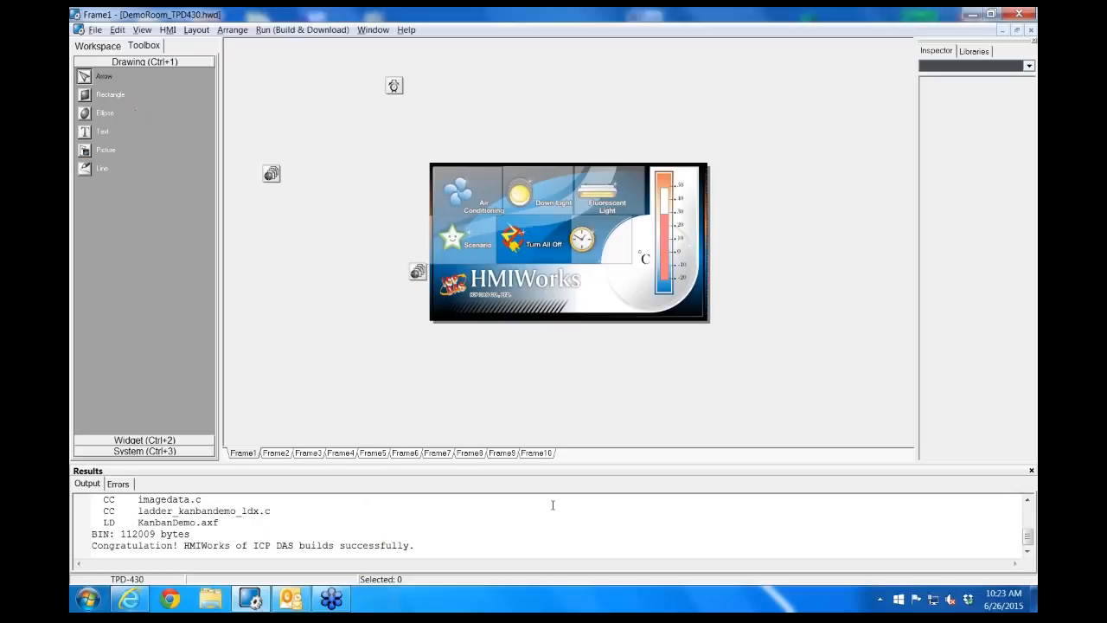
click(538, 453)
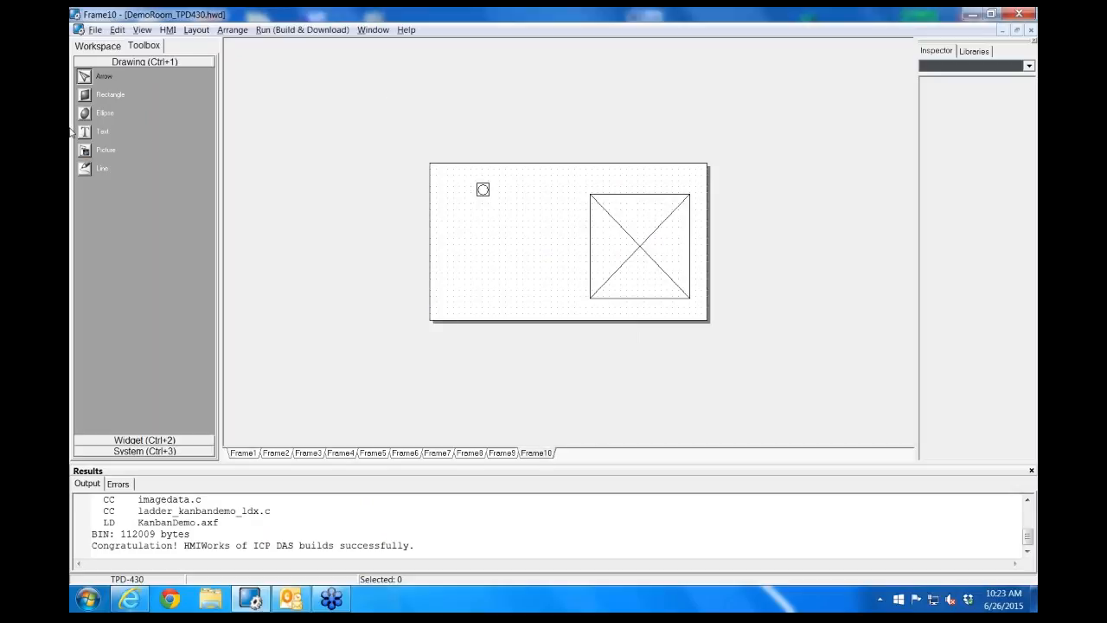
click(483, 189)
click(607, 214)
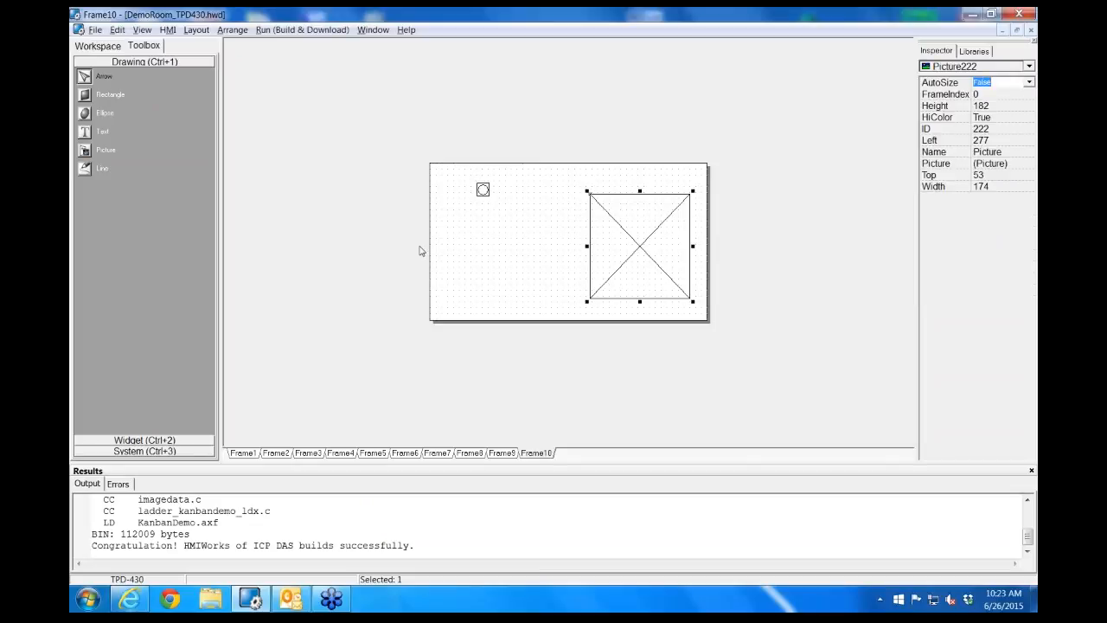
Draw a rectangle about 152 wide by 109 high in the left half of Frame10
click(85, 95)
drag(451, 209, 543, 278)
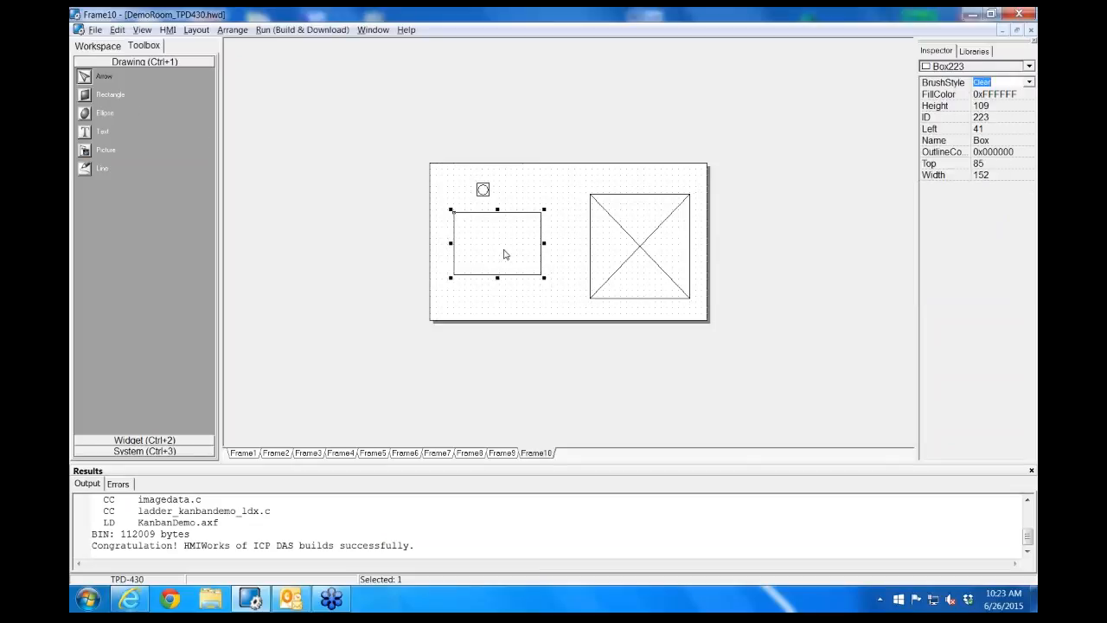
click(506, 256)
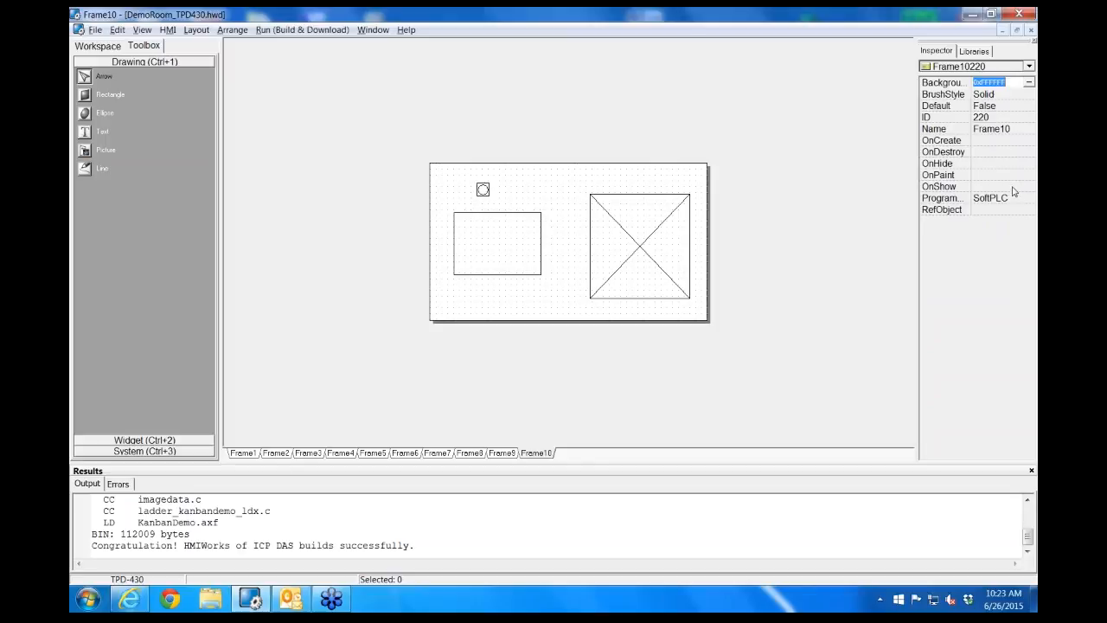
Draw an ellipse over the rectangle and shrink it to a circle about 70 by 70 at the rectangle's upper-left corner
click(84, 113)
drag(455, 197, 526, 313)
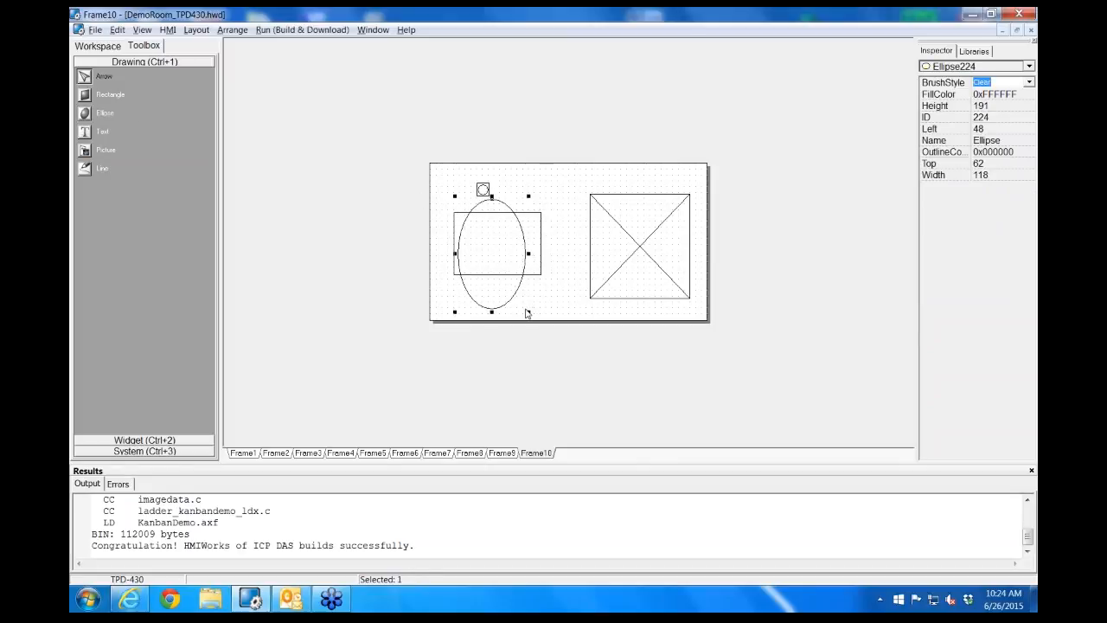
drag(527, 313, 517, 243)
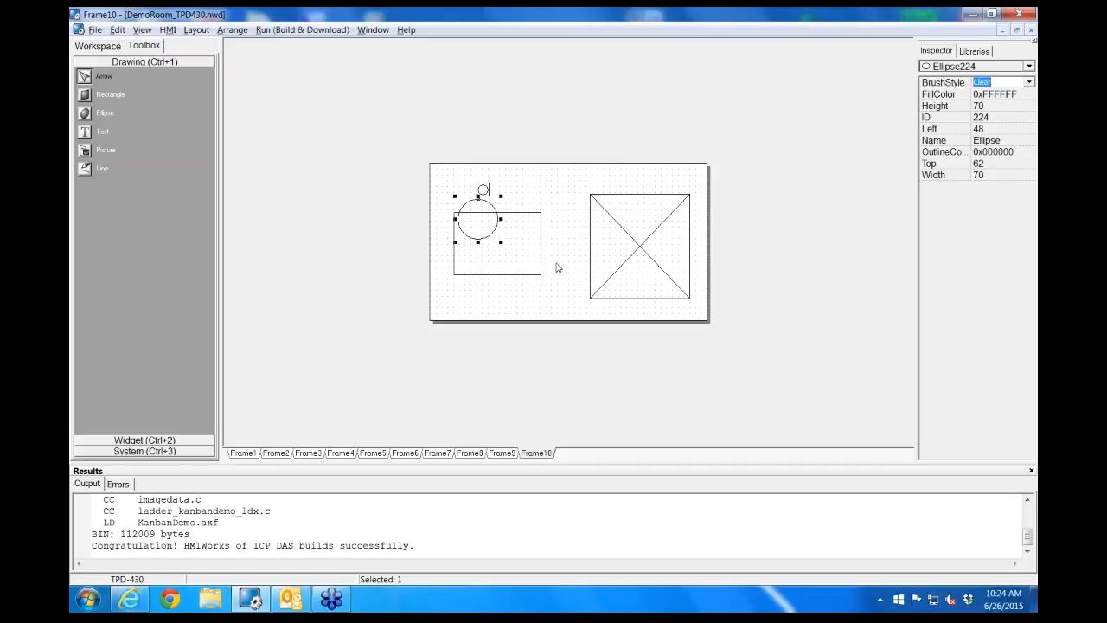
Place a text object below the rectangle and set its text to Hello
click(85, 131)
click(454, 285)
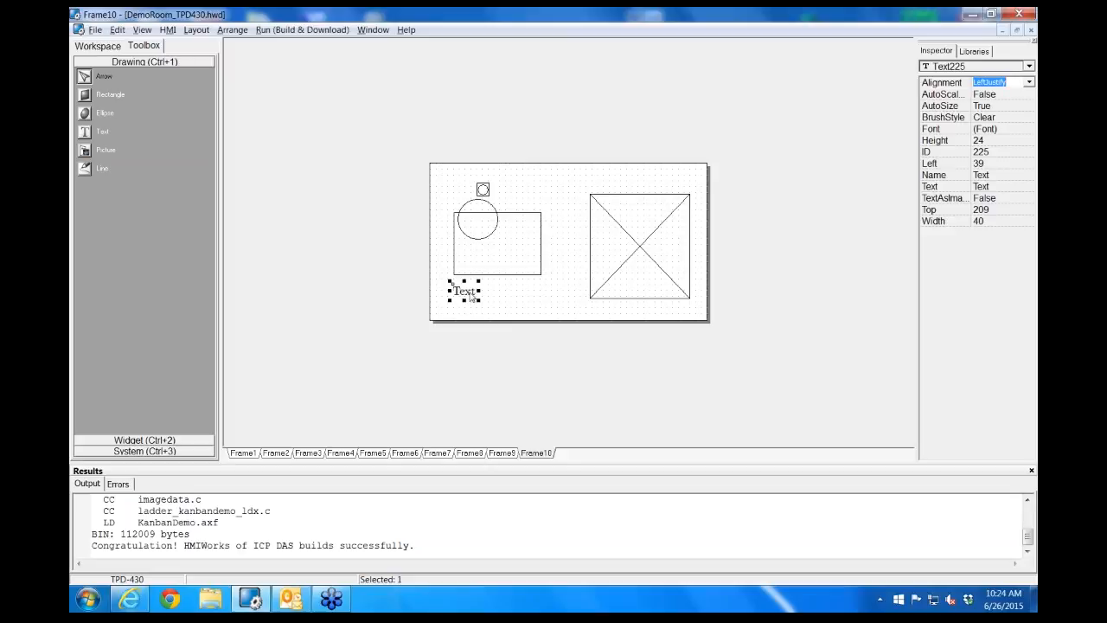
click(1004, 186)
text(Hello)
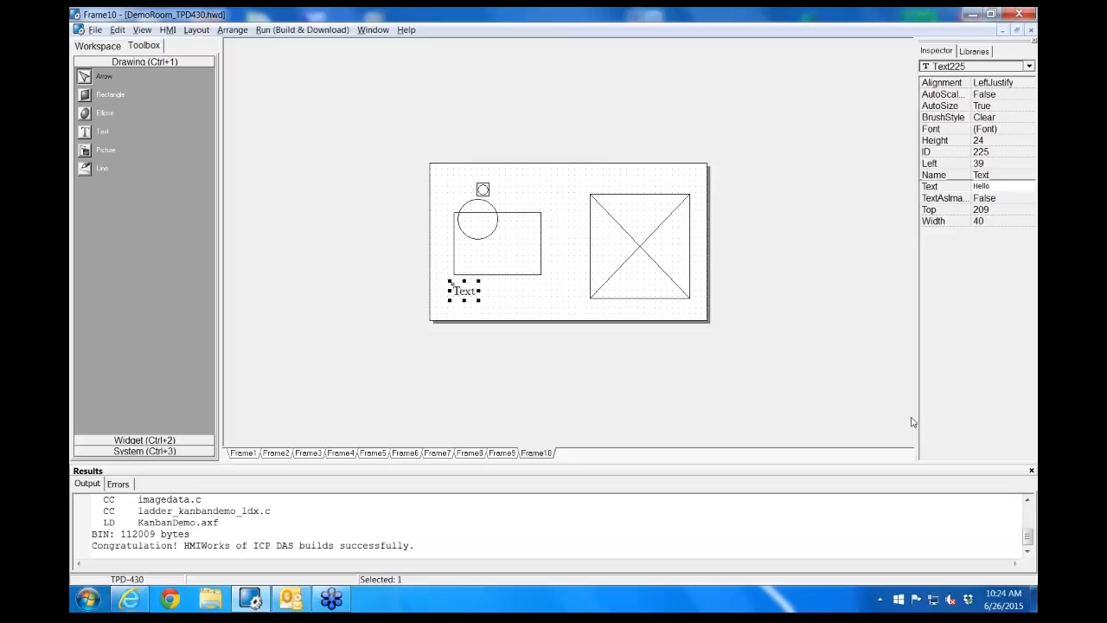
click(818, 324)
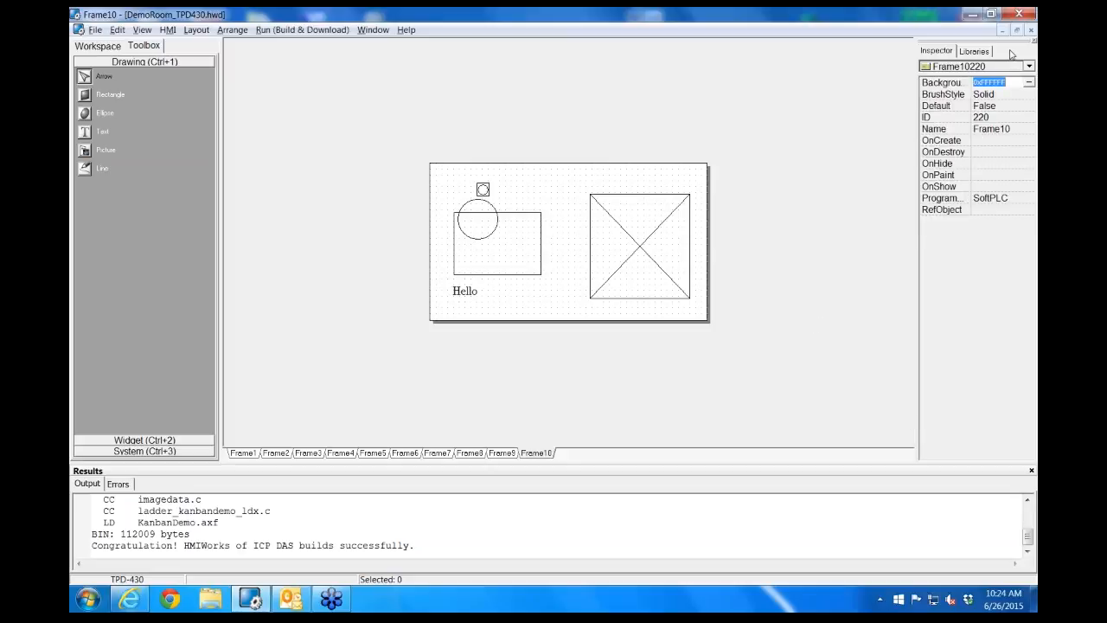
Set the Hello text's font to Cm Bold size 20 and shift it slightly to the right
click(474, 292)
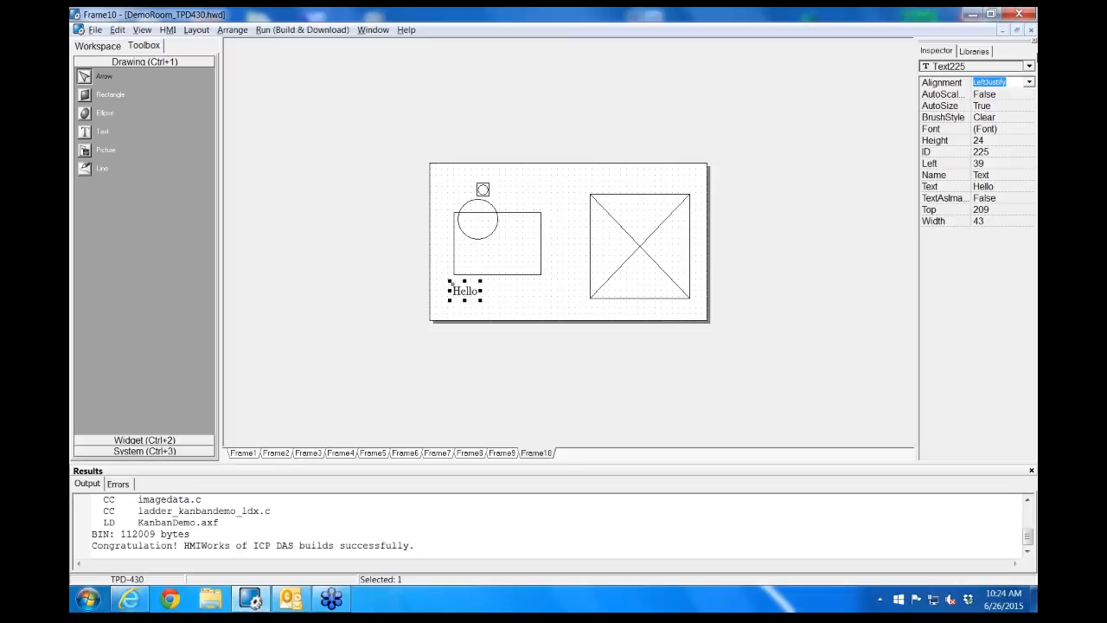
click(1037, 173)
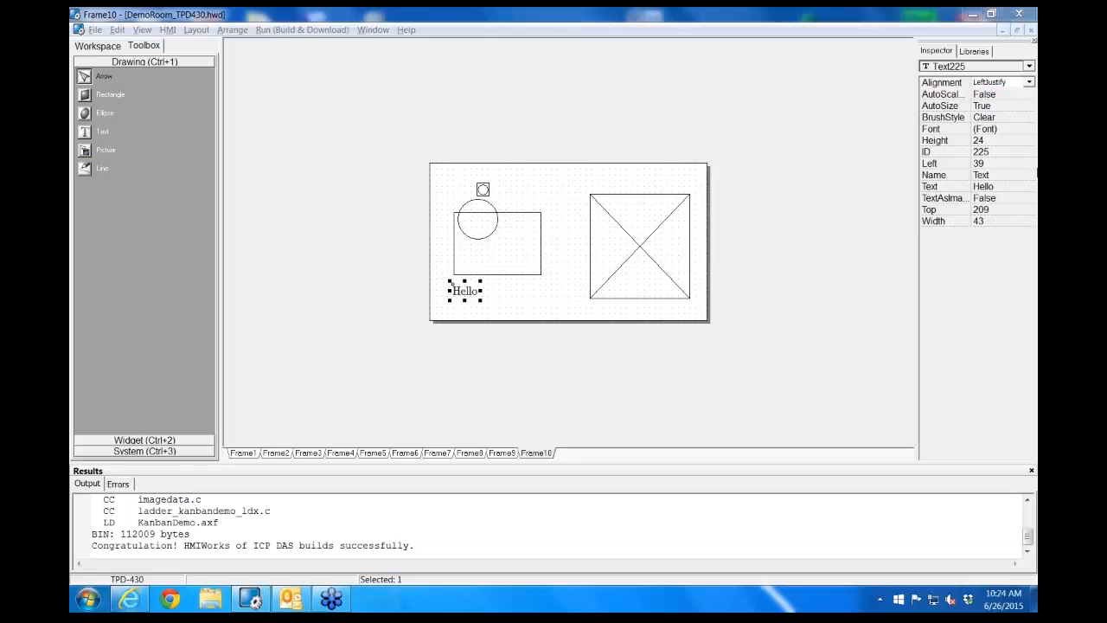
click(1025, 130)
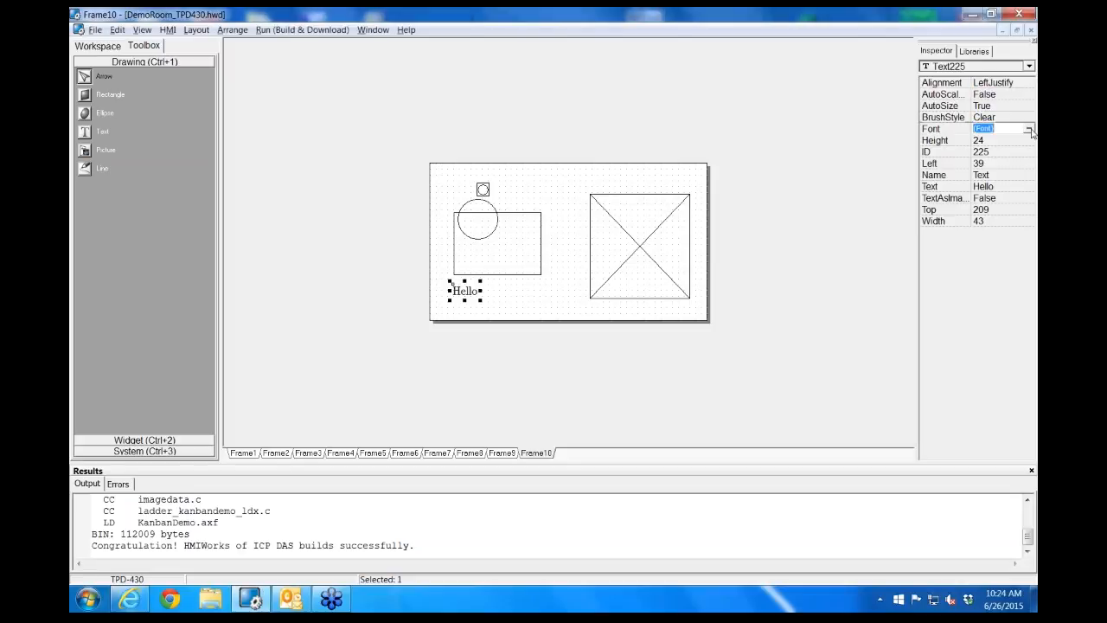
click(1030, 129)
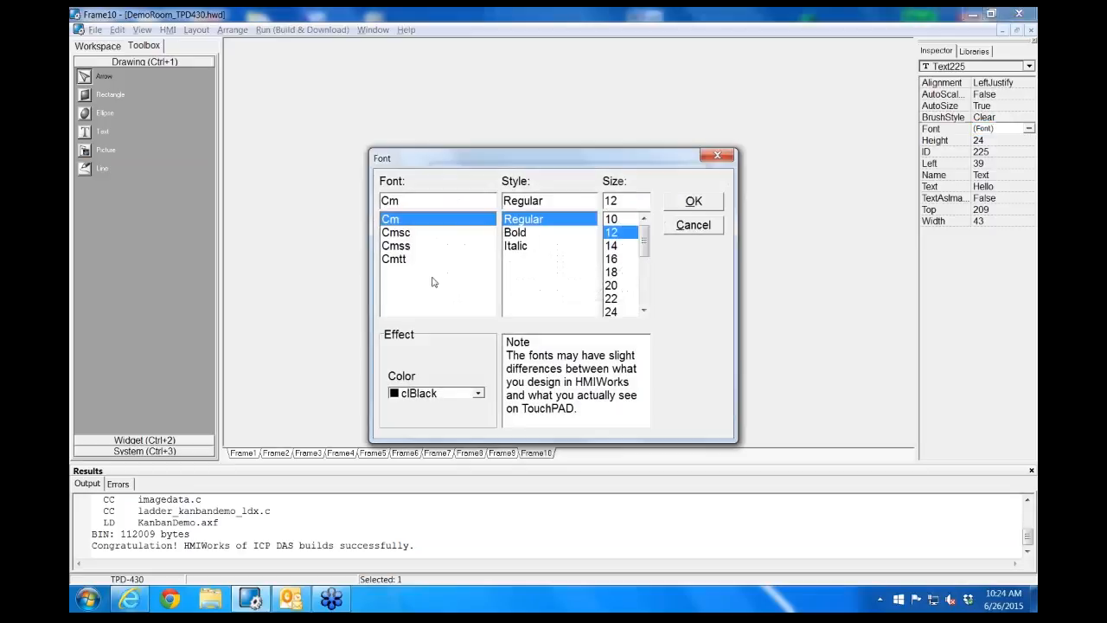
click(514, 233)
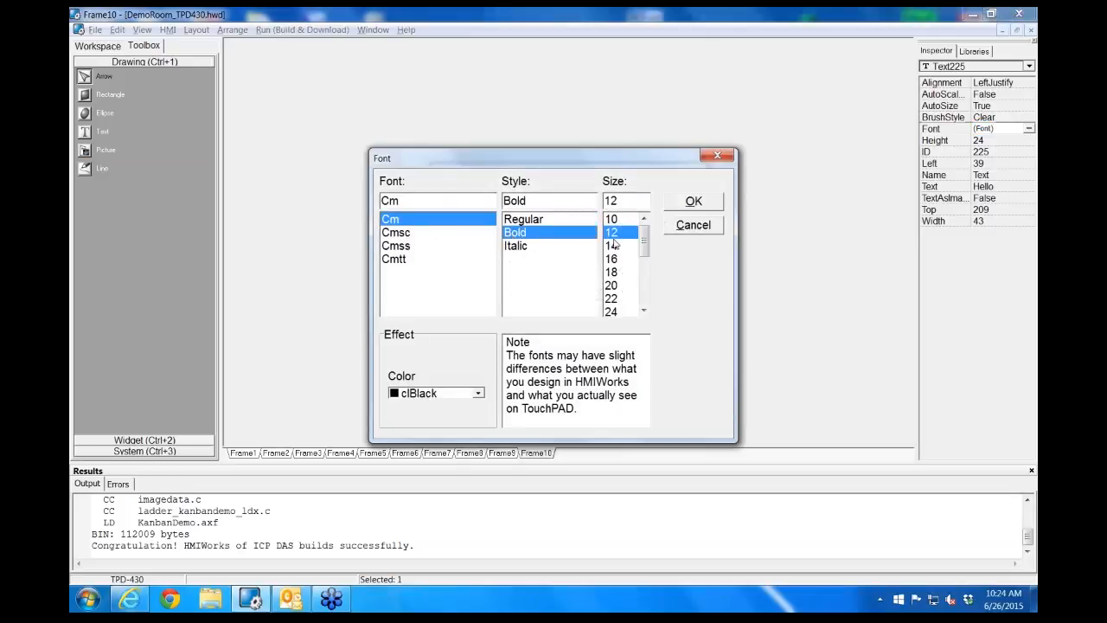
click(623, 286)
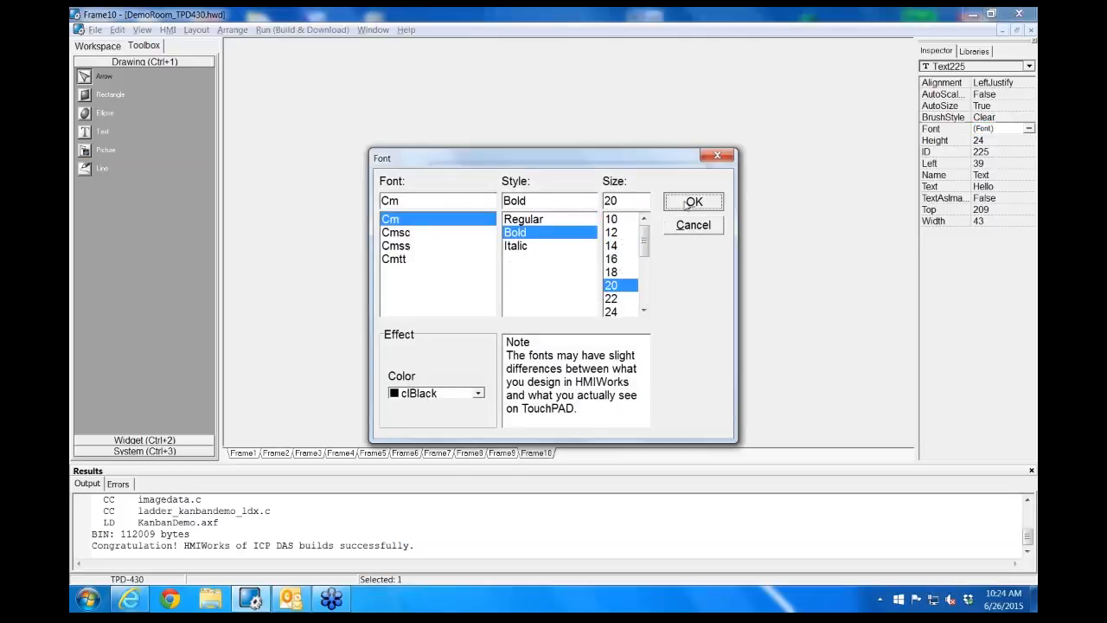
click(692, 202)
mouse_move(488, 295)
mouse_down()
mouse_move(557, 233)
mouse_move(528, 189)
mouse_move(498, 265)
mouse_move(519, 289)
mouse_move(498, 293)
mouse_up()
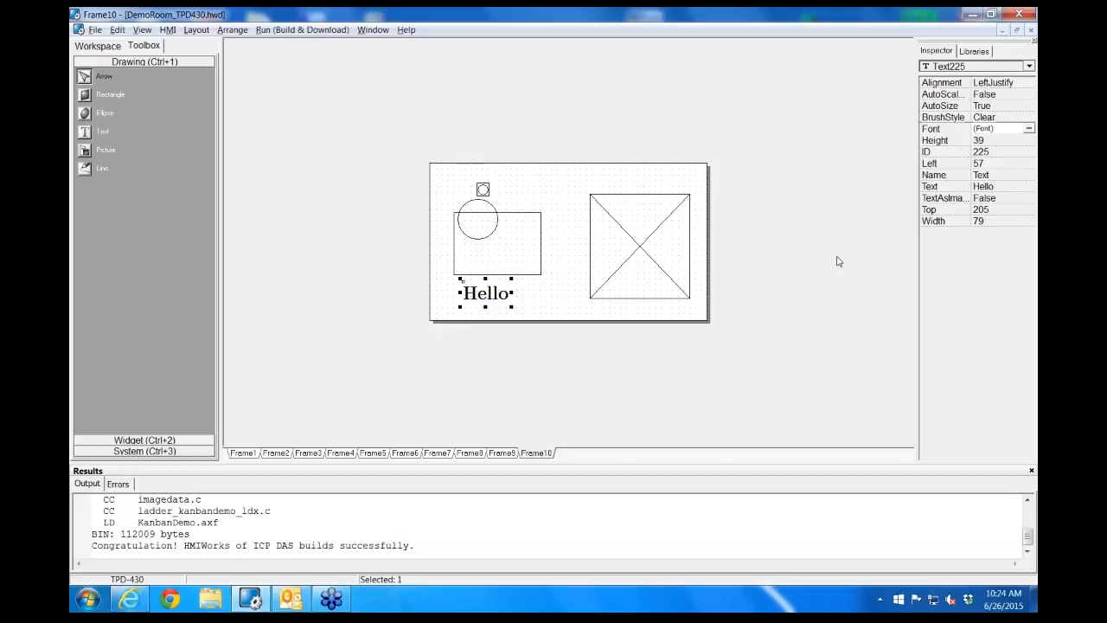
Set the Hello text's color to clNavy and move it over the rectangle's lower-right corner
click(1029, 129)
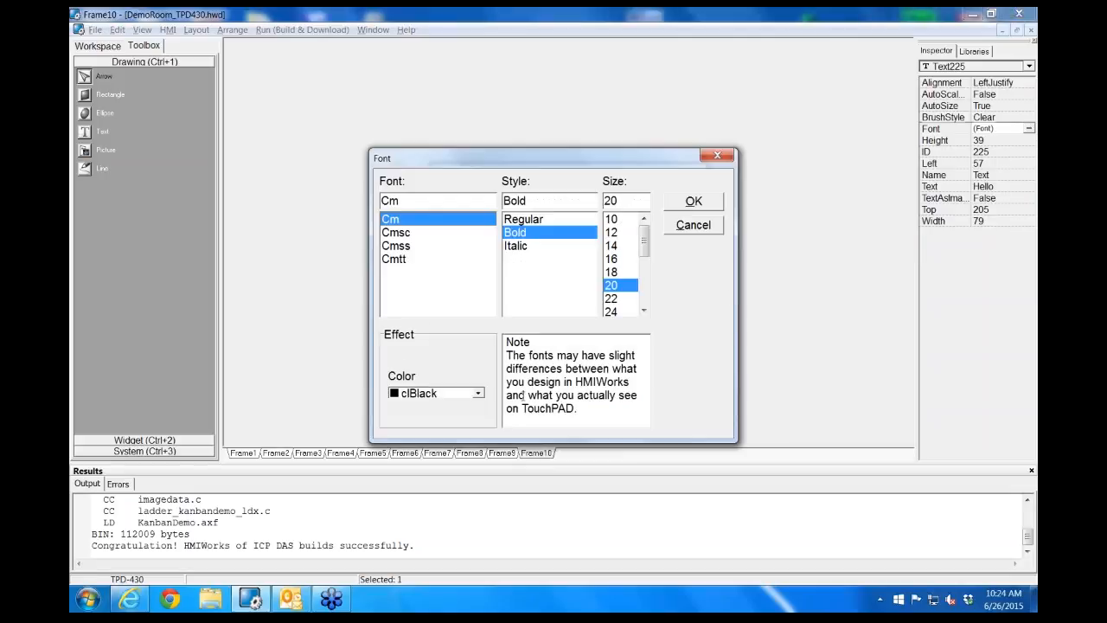
click(476, 394)
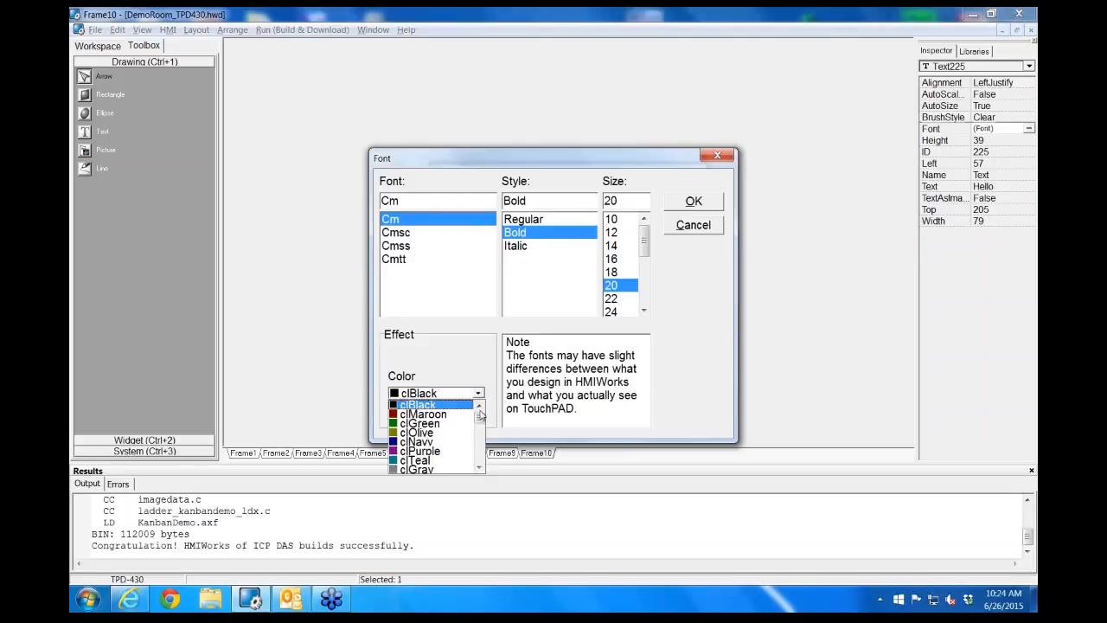
click(447, 443)
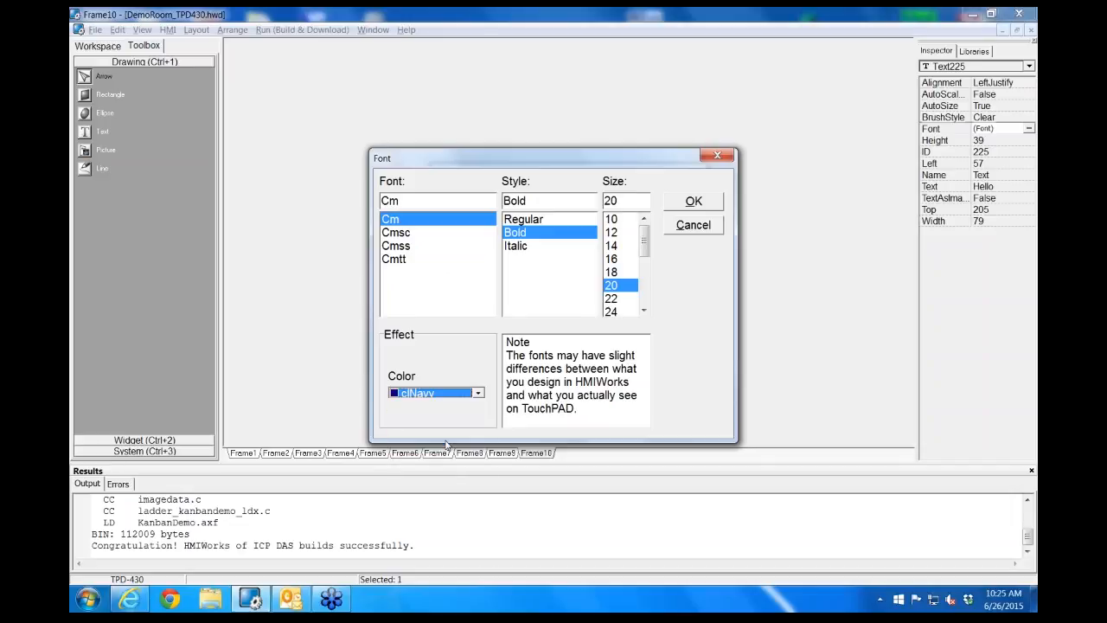
click(697, 204)
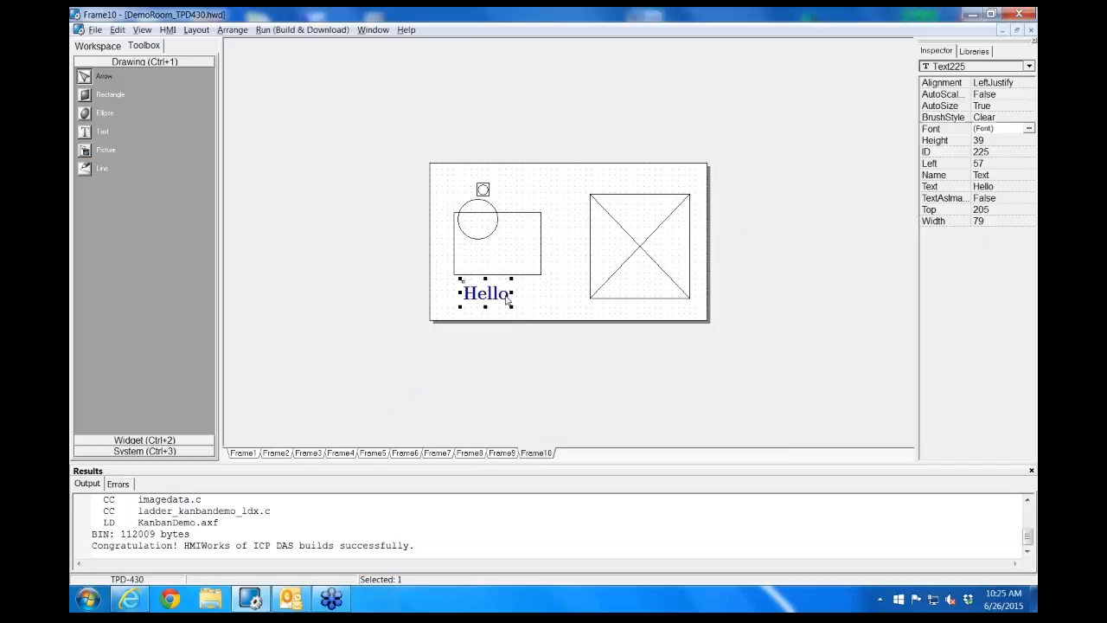
drag(491, 294, 535, 261)
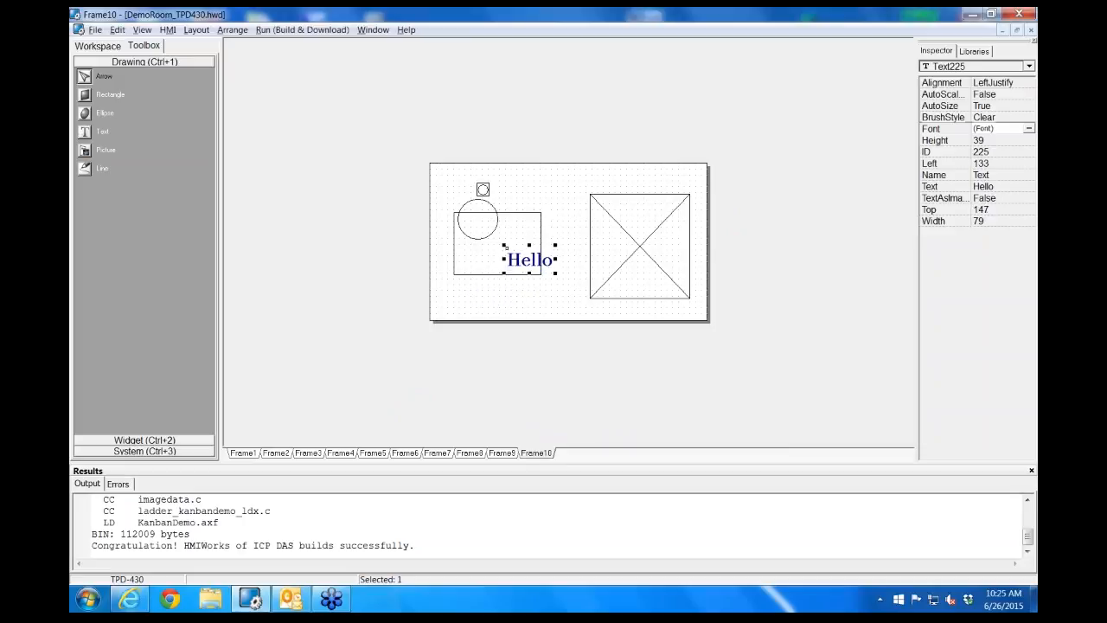
click(515, 234)
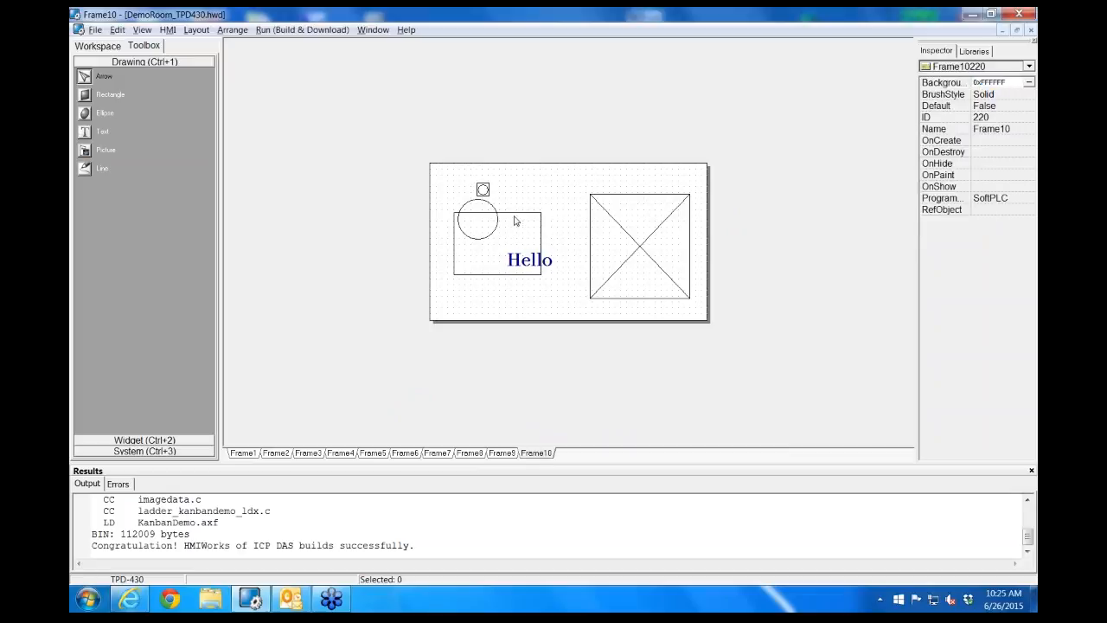
Resize the rectangle by its upper-right corner to about 156 wide by 91 high
click(494, 220)
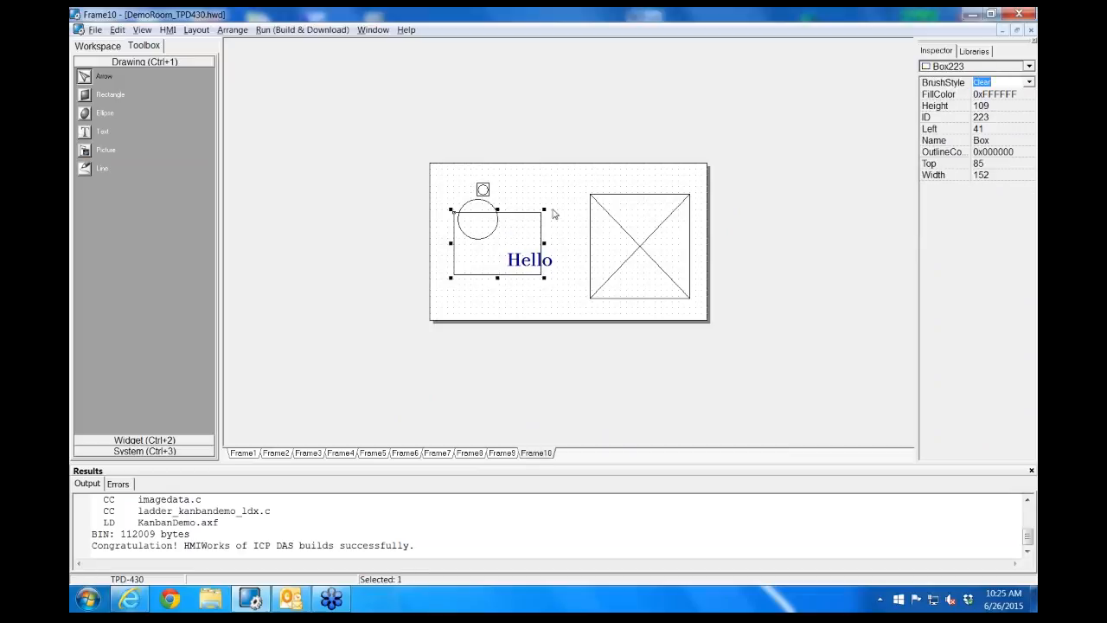
mouse_move(545, 208)
mouse_down()
mouse_move(530, 227)
mouse_move(545, 216)
mouse_up()
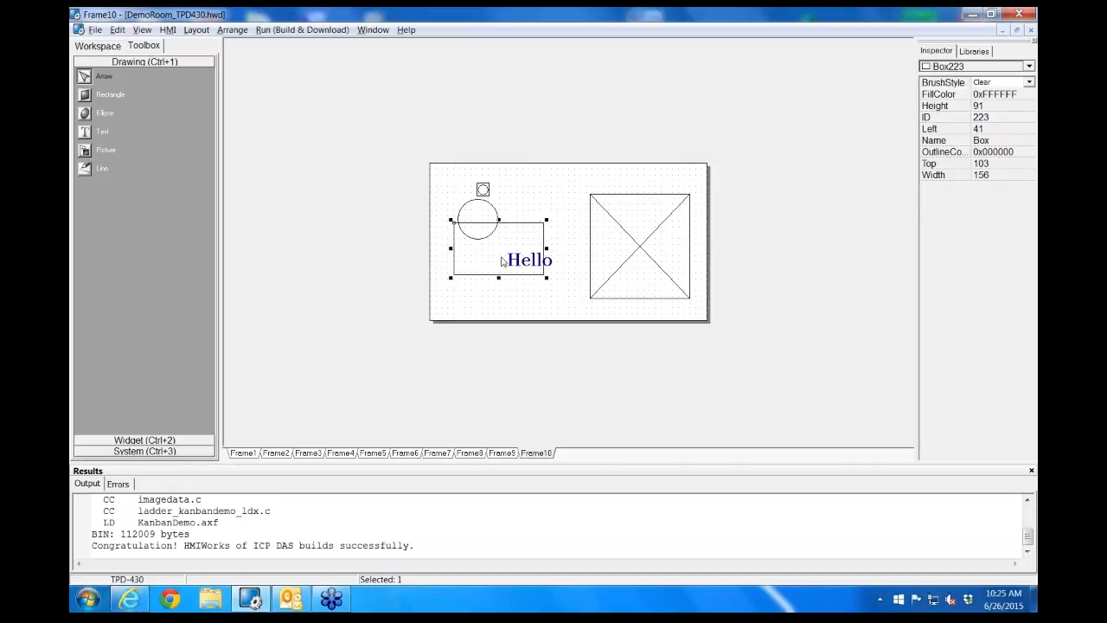
click(505, 262)
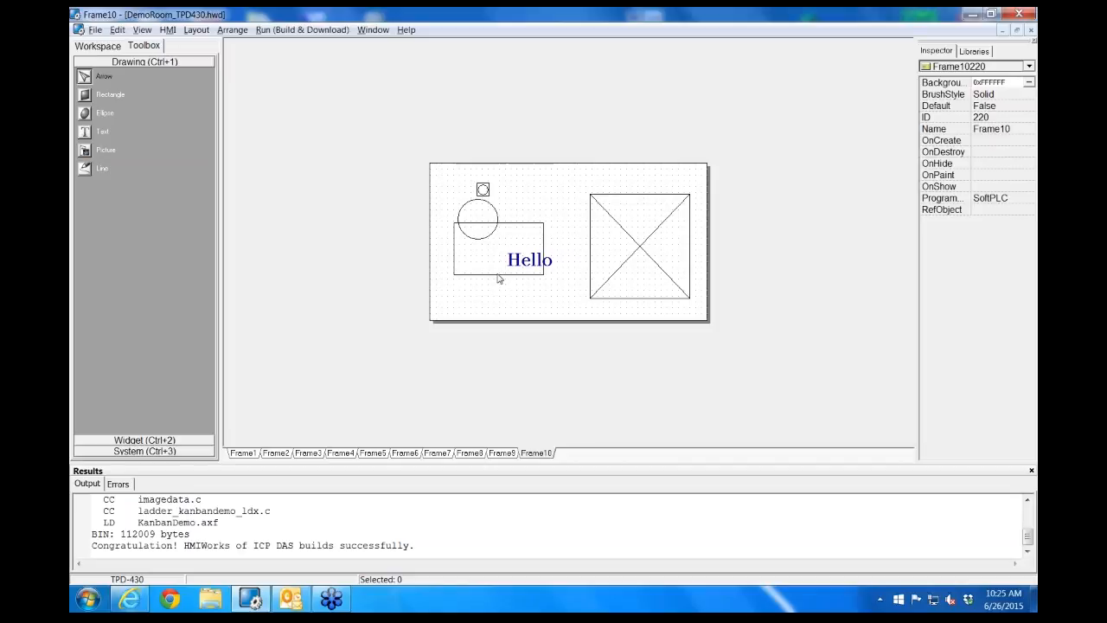
click(499, 277)
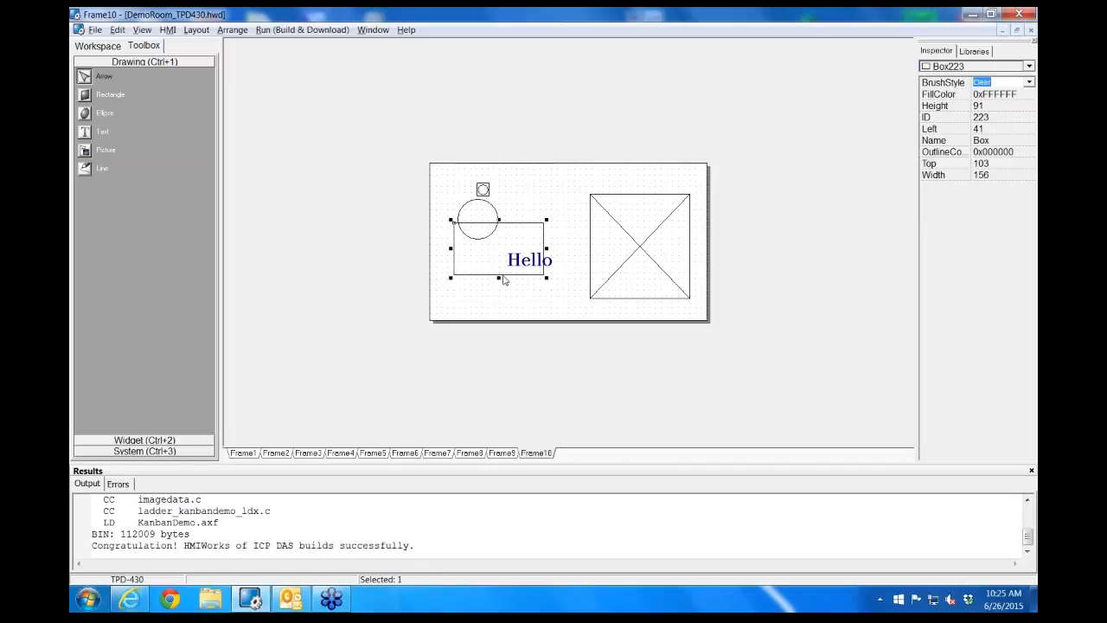
click(525, 232)
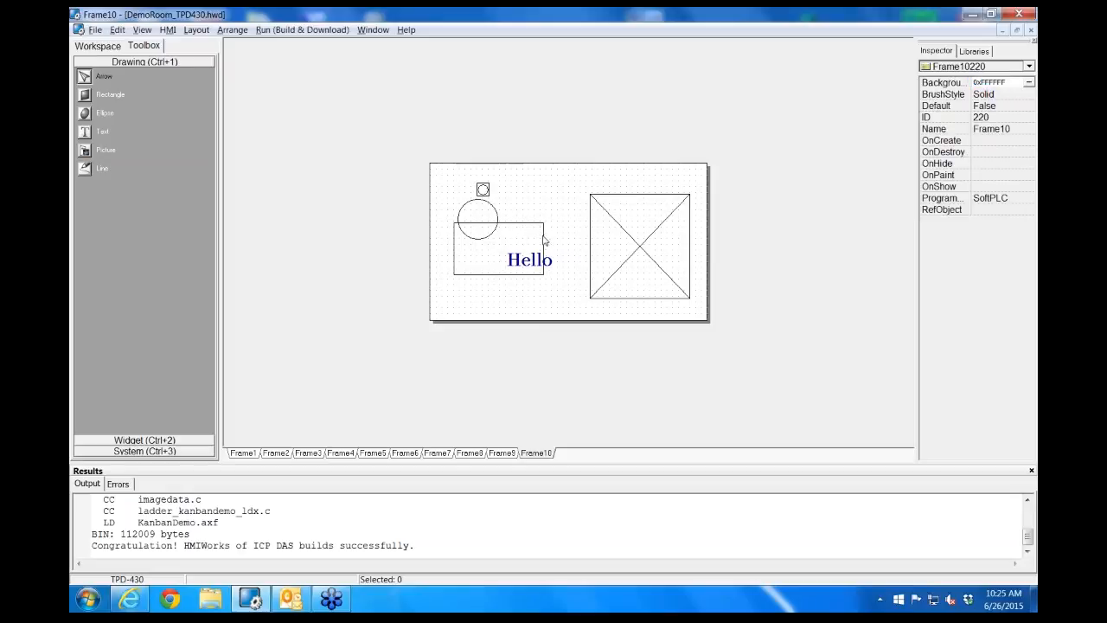
click(544, 241)
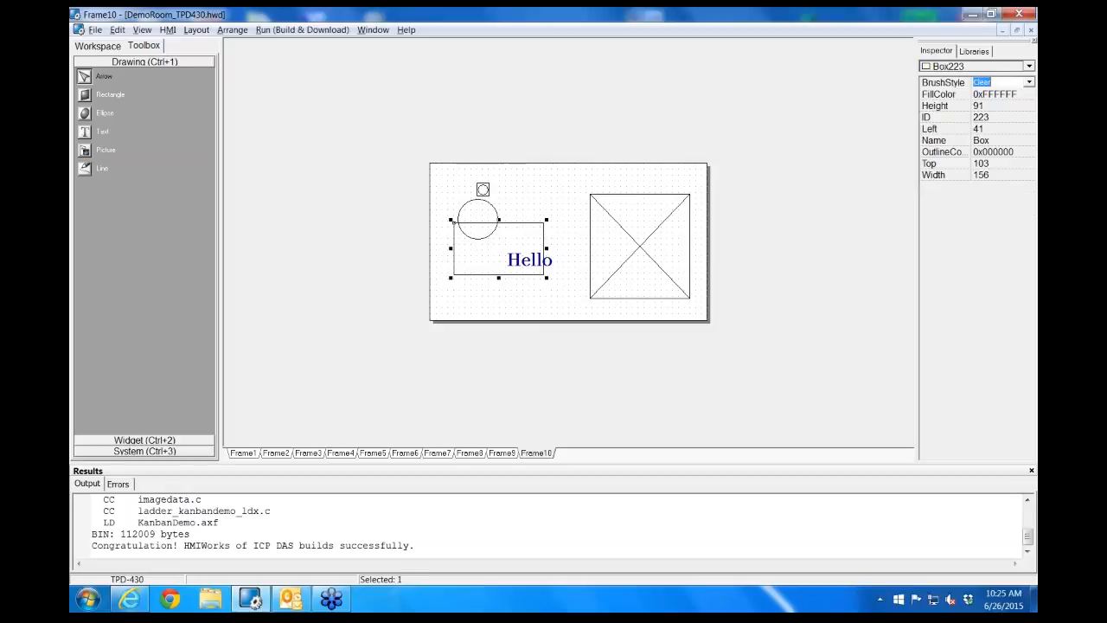
click(495, 277)
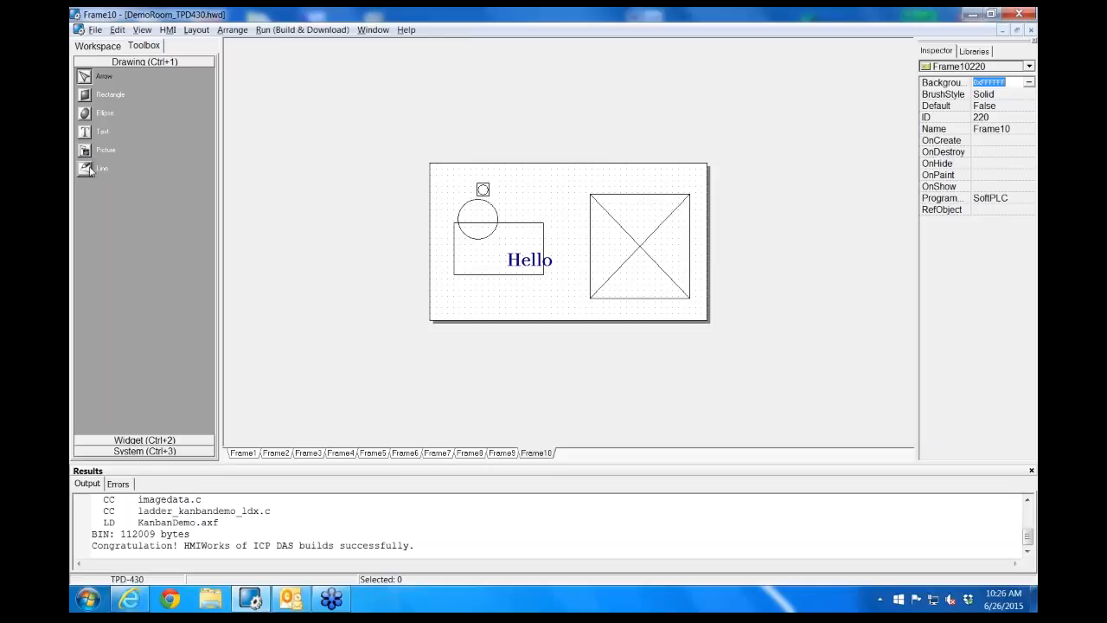
Draw a diagonal line about 104 wide by 142 high, sloping down through the rectangle's upper-right corner
click(86, 169)
drag(513, 180, 578, 269)
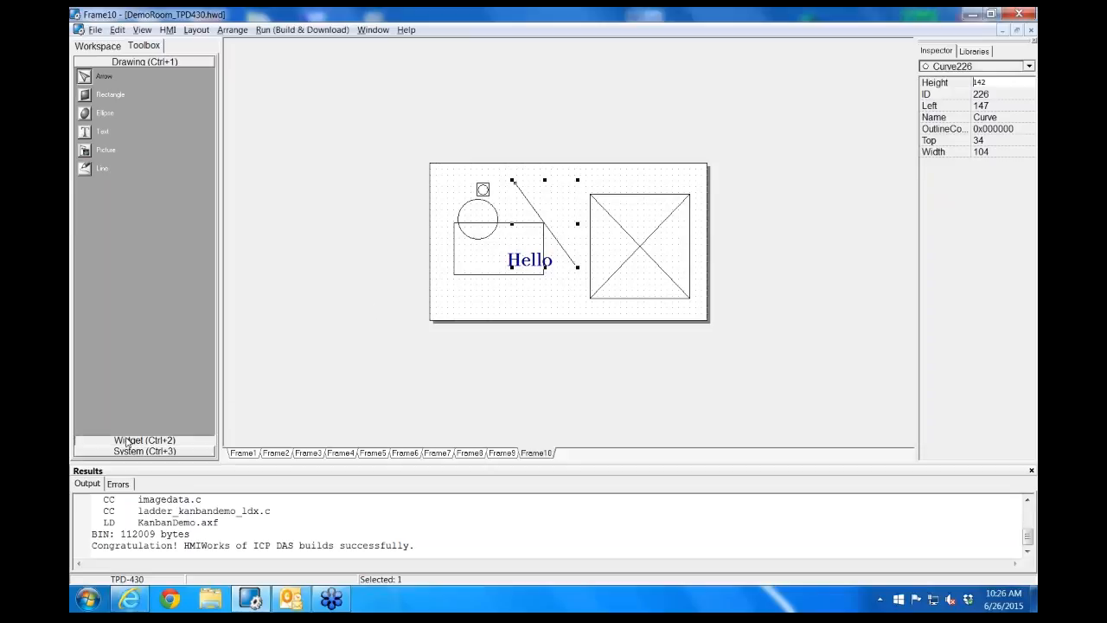
On Frame1, move the background picture off the frame and inspect the properties of the small white label widget
click(127, 441)
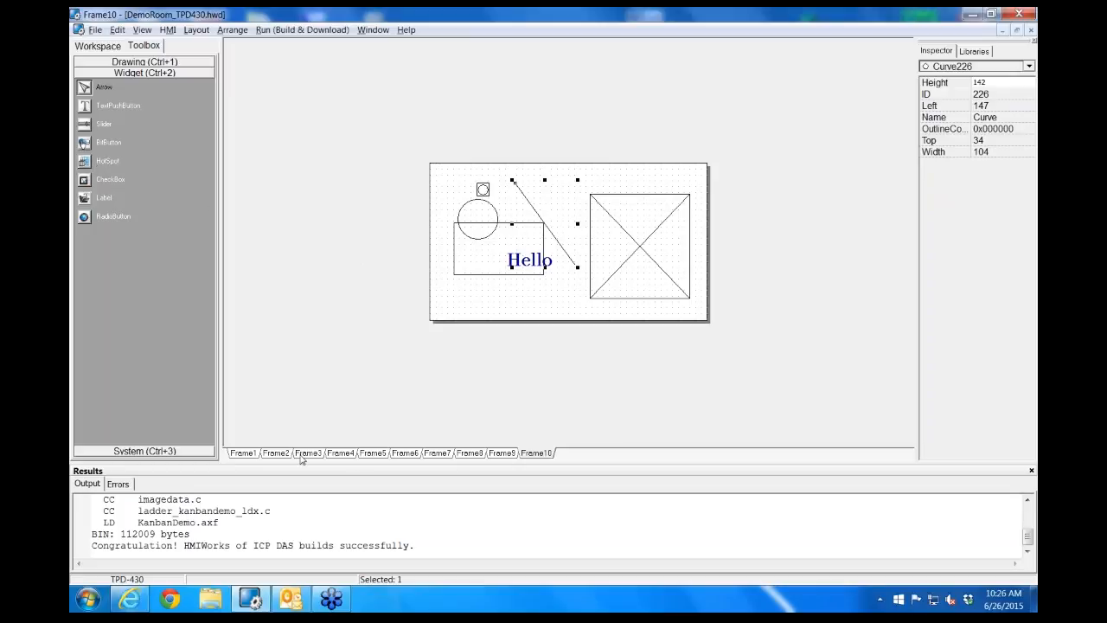
click(244, 453)
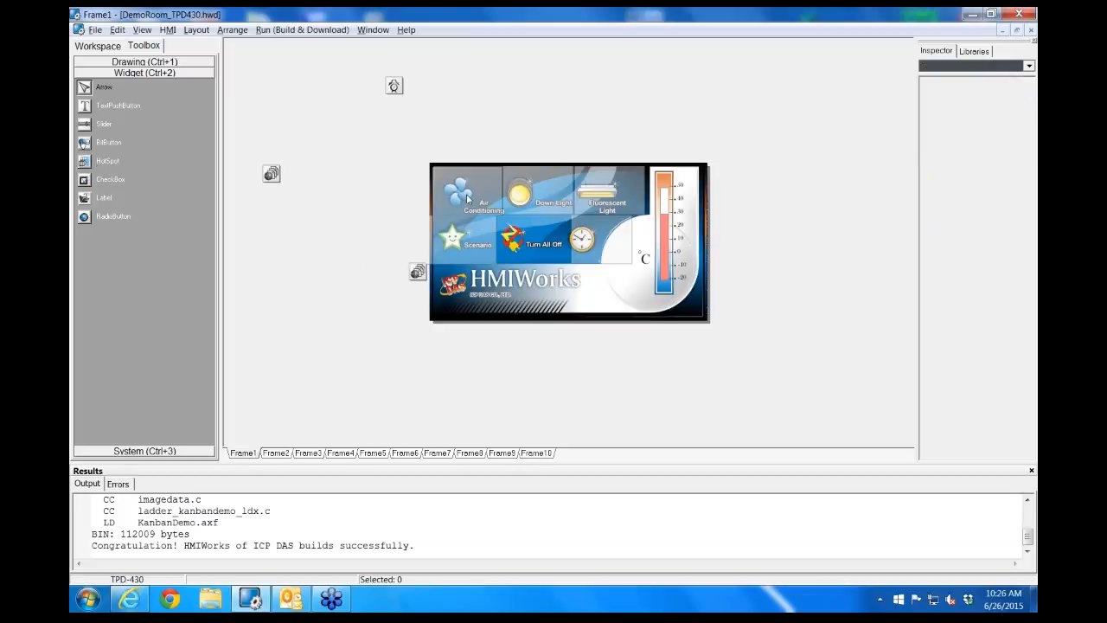
drag(569, 290, 562, 348)
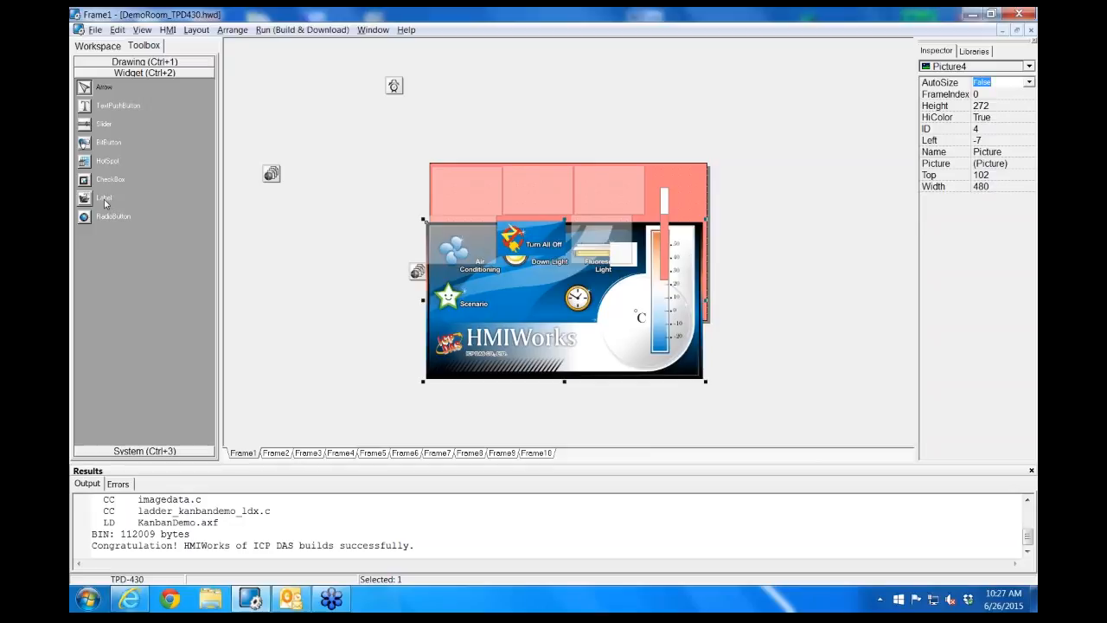
drag(618, 353, 423, 351)
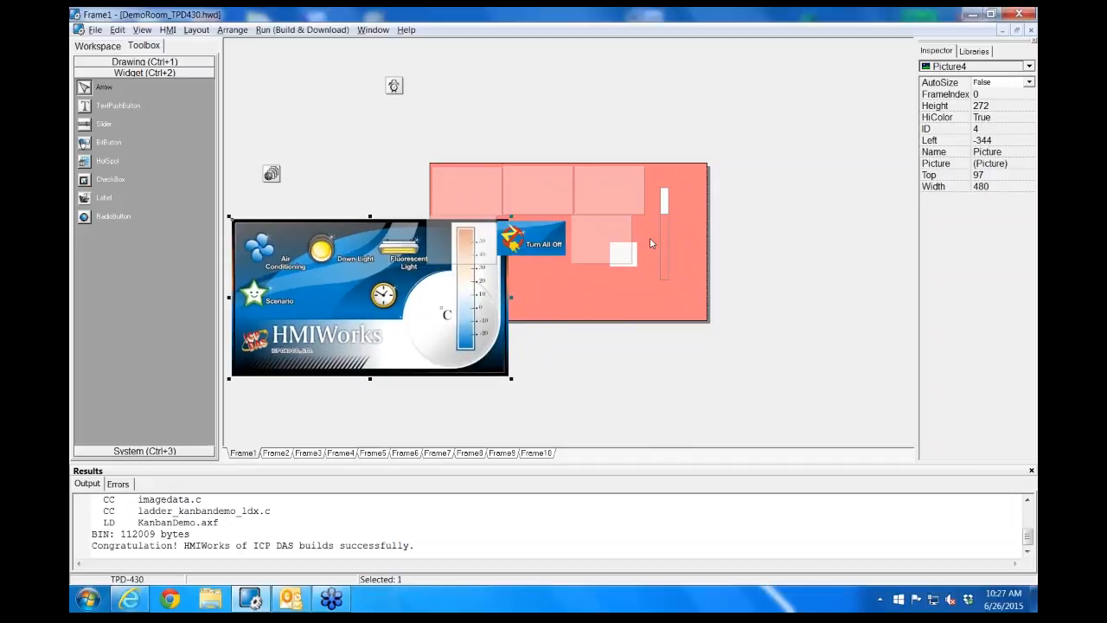
click(634, 256)
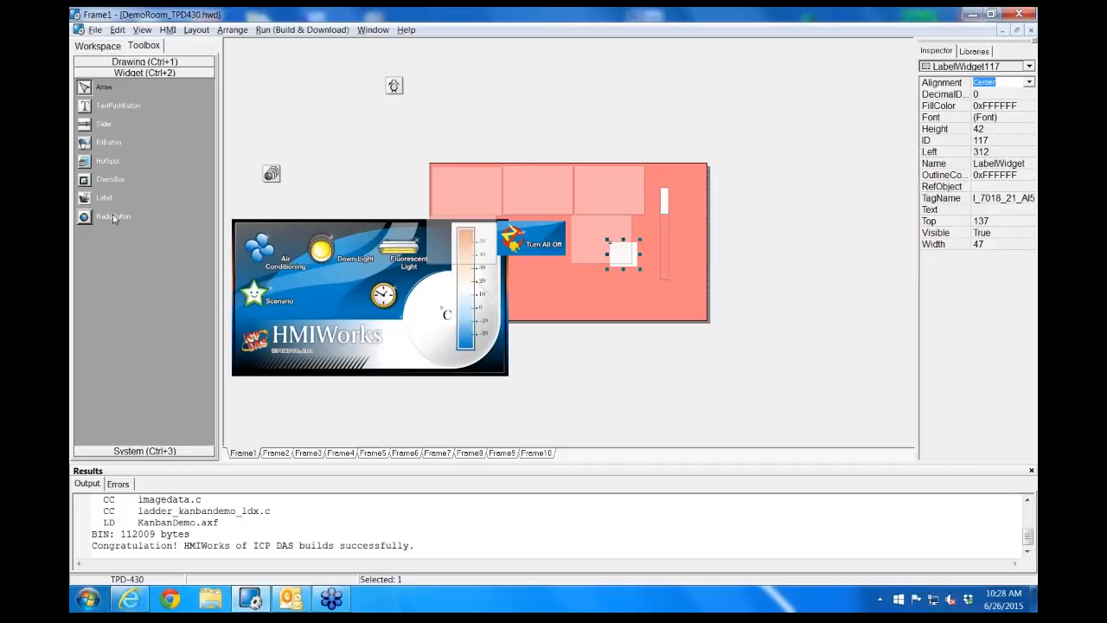
Inspect the Timer object's properties and move the background picture back onto Frame1 at about left 7, top 0
click(144, 450)
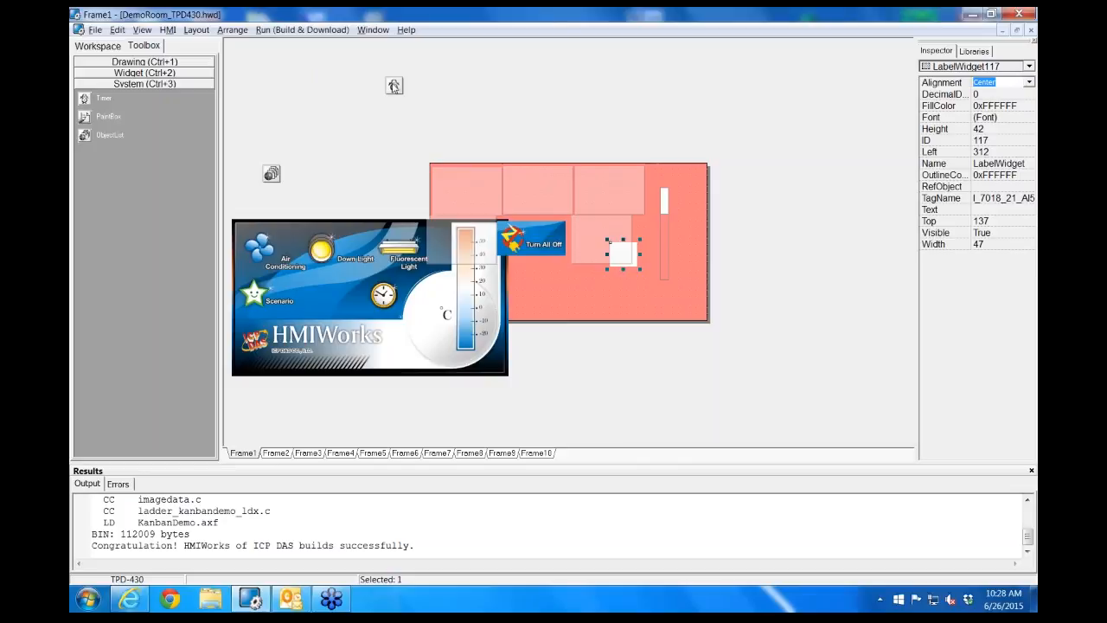
click(393, 86)
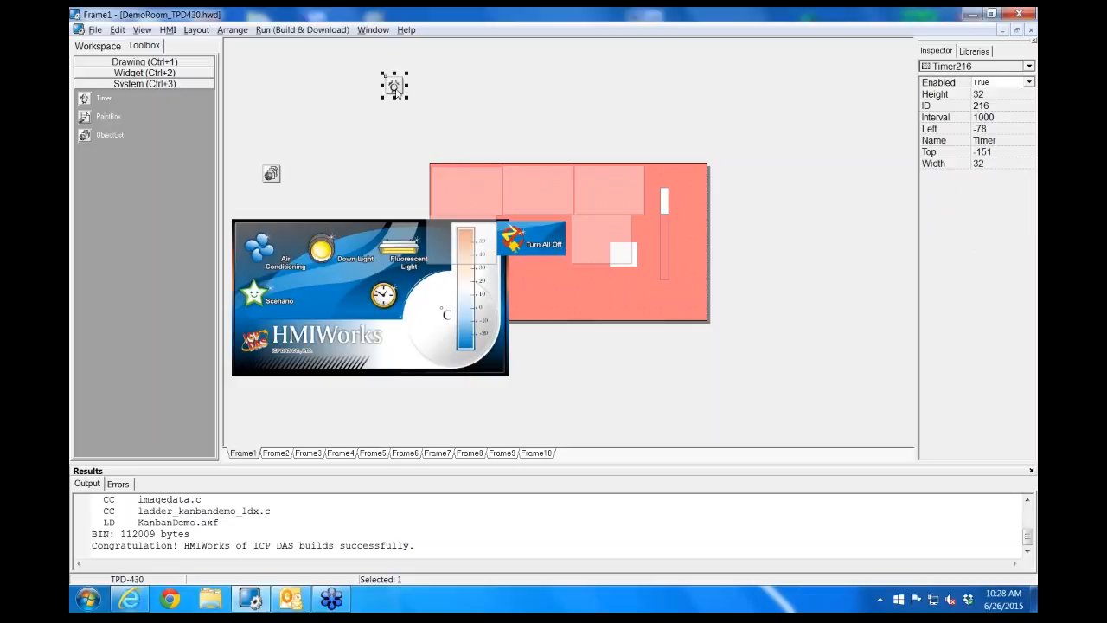
click(396, 315)
drag(395, 316, 586, 255)
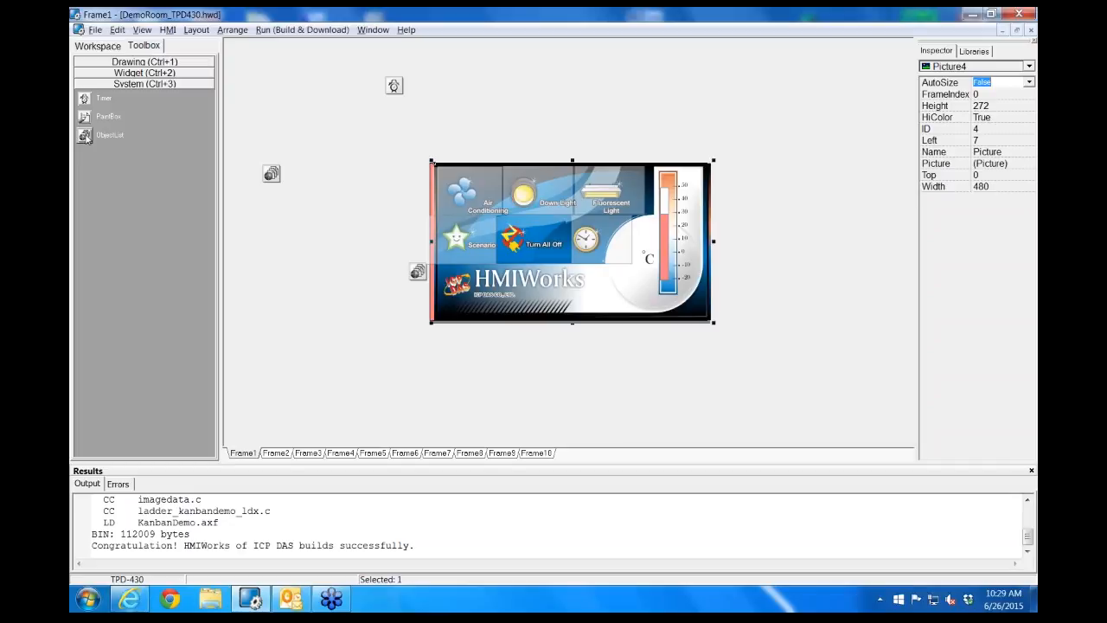
Place an ObjectList outside Frame1, to the left of the background picture
drag(85, 138, 294, 253)
Try adding the AMADown0, AMADown1, AMALeft0 and AMALeft1 arrow images to the new ObjectList and preview the first two
double_click(302, 261)
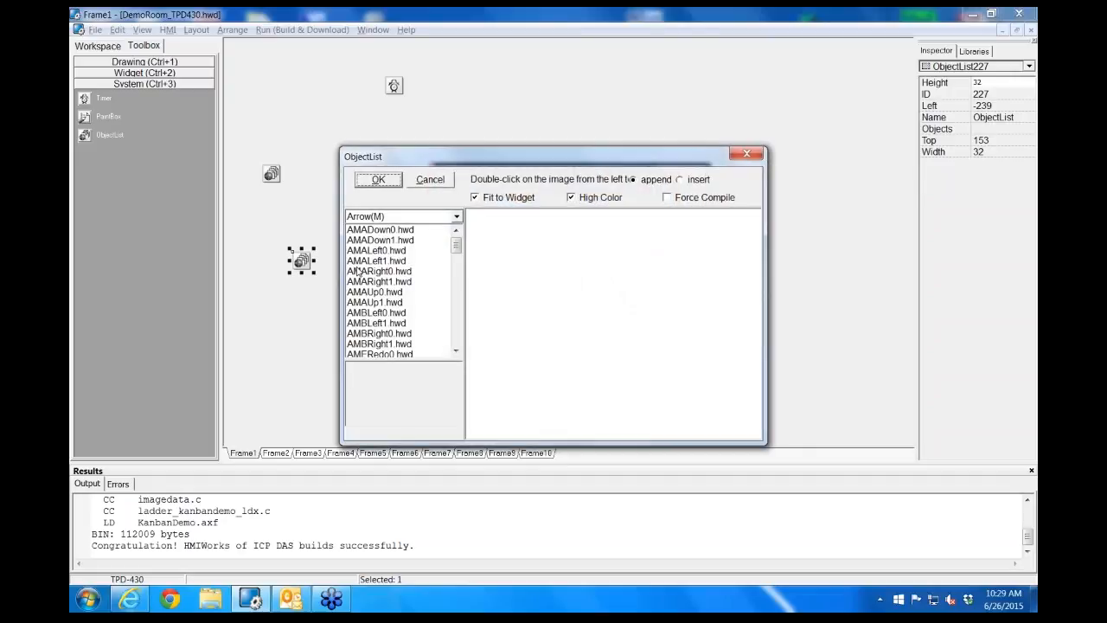
click(403, 230)
double_click(403, 230)
double_click(403, 240)
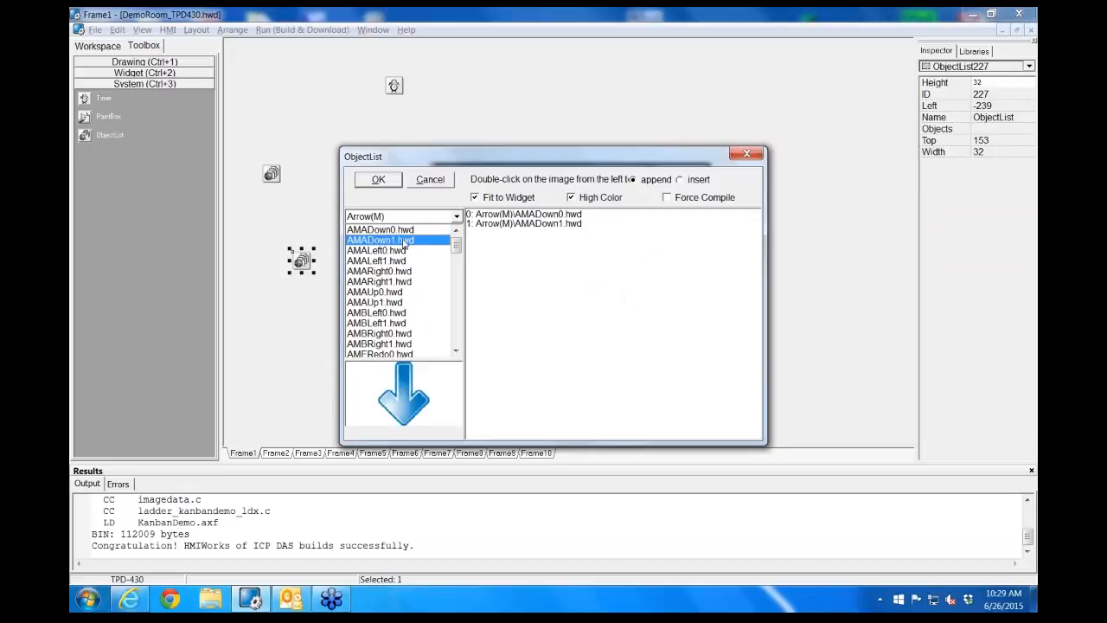
double_click(400, 251)
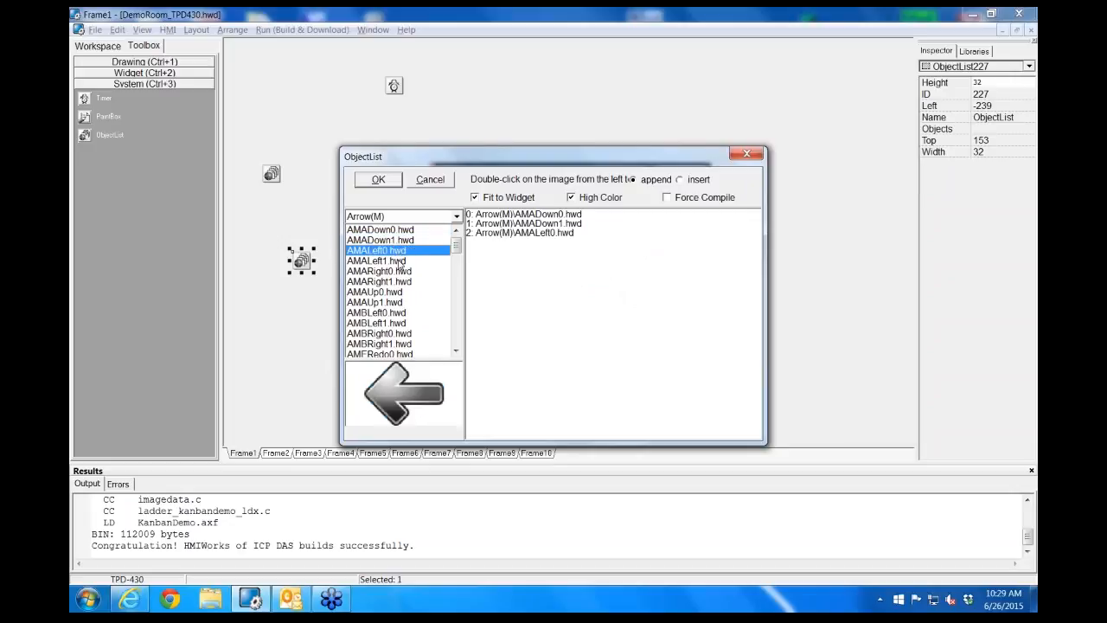
double_click(401, 261)
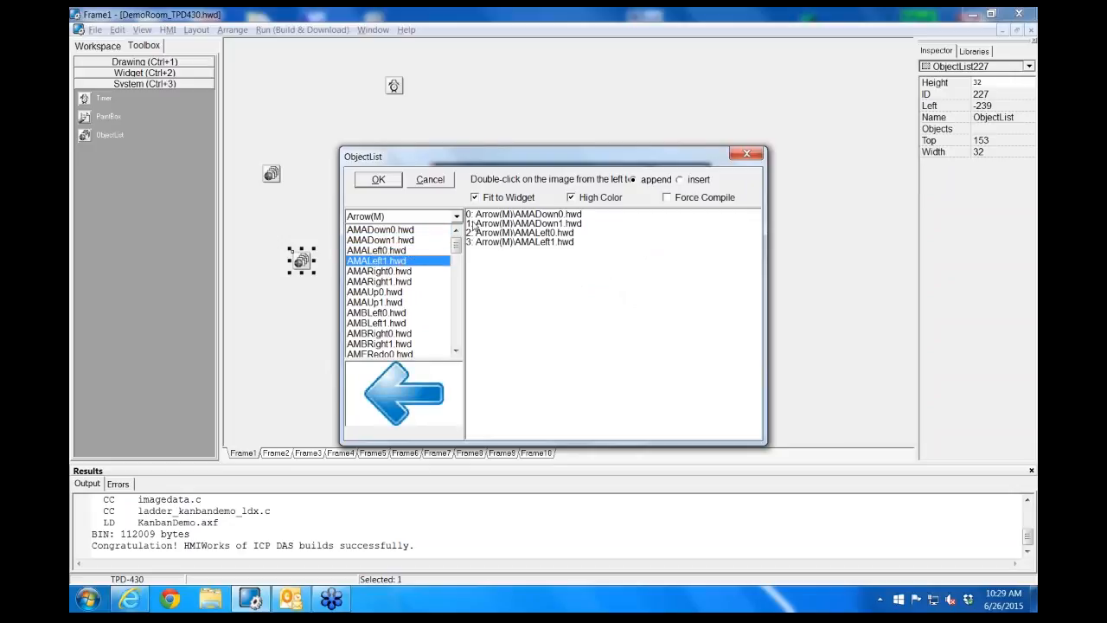
click(541, 215)
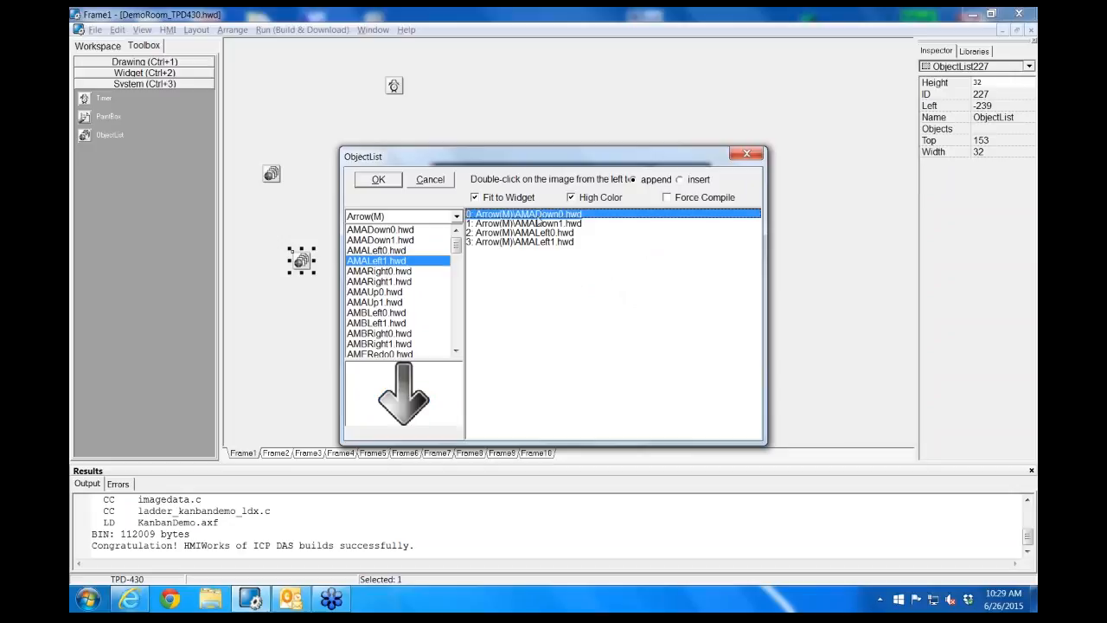
click(532, 224)
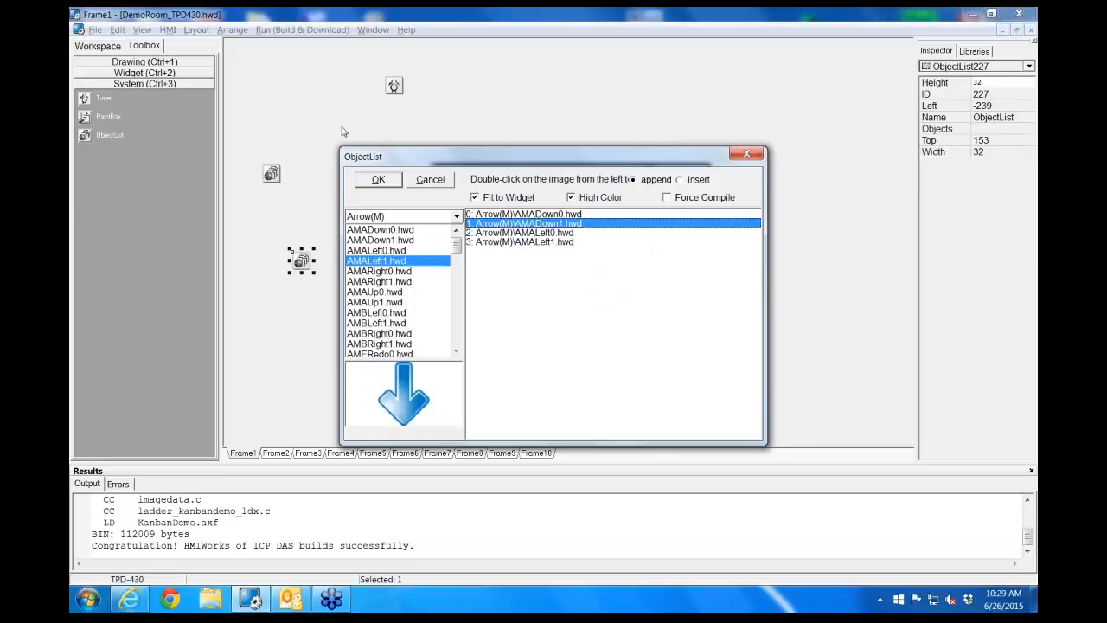
click(438, 183)
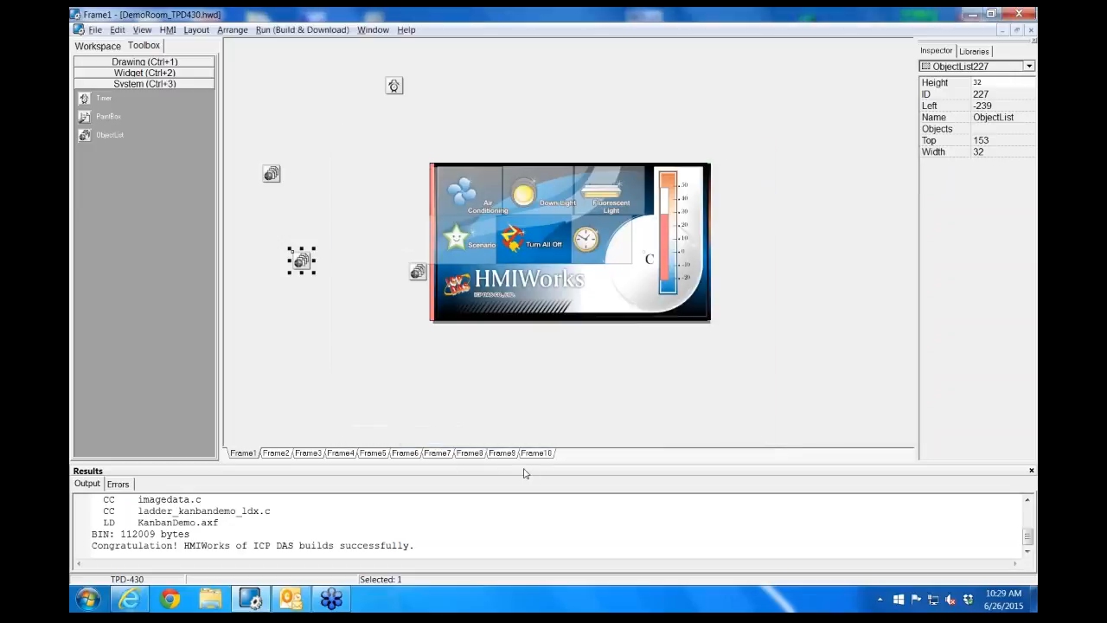
Inspect the properties of the green button image, the BitButton and the TextPushButton on Frame9
click(503, 454)
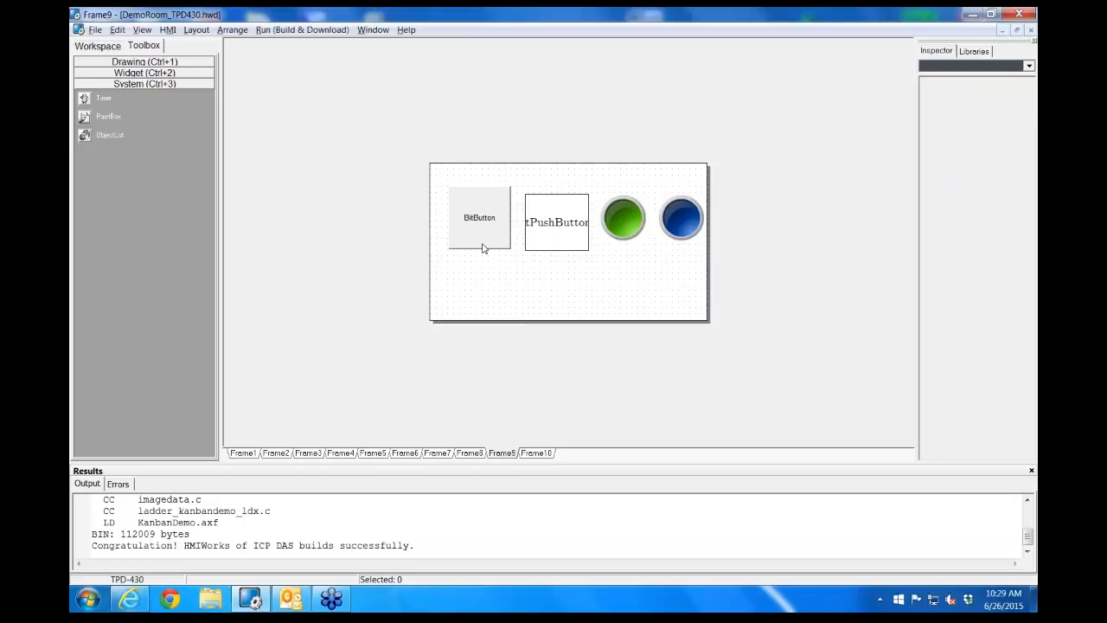
click(634, 222)
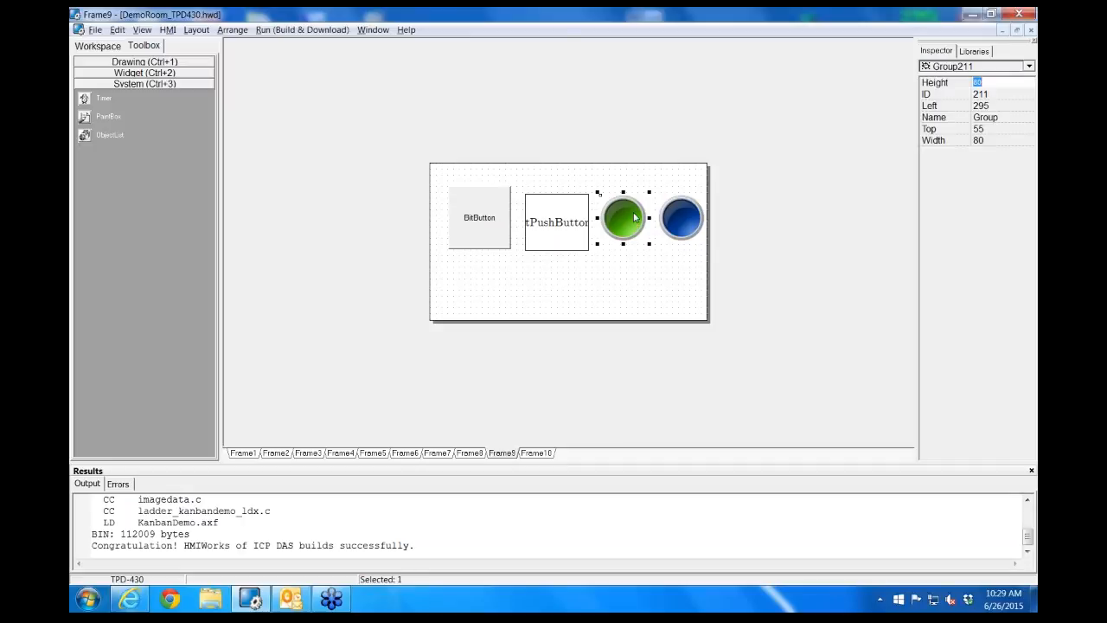
click(482, 235)
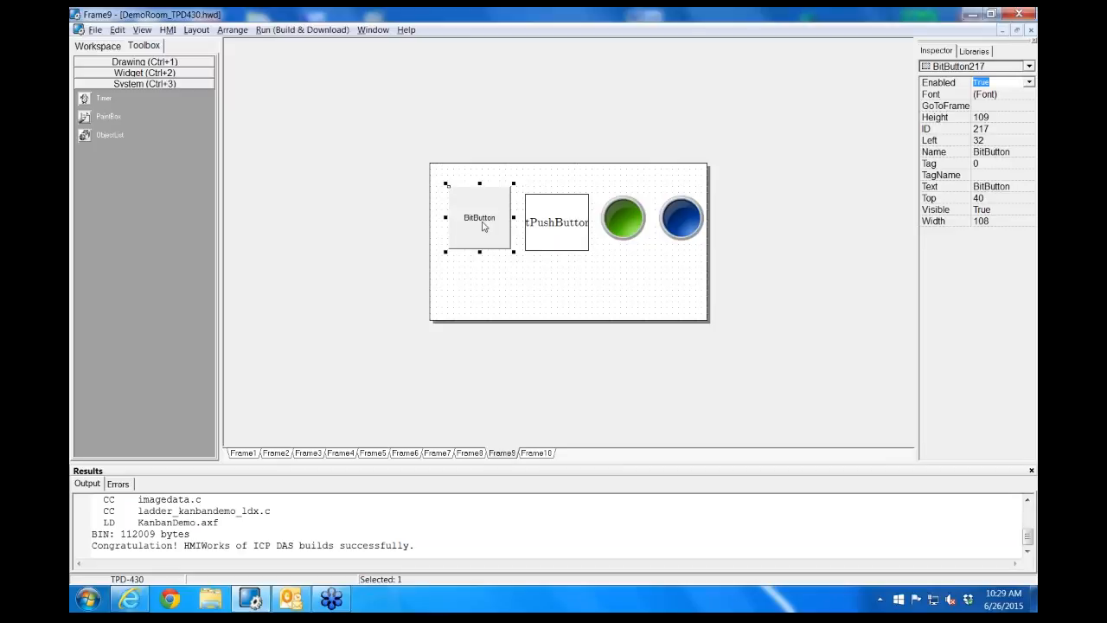
click(572, 227)
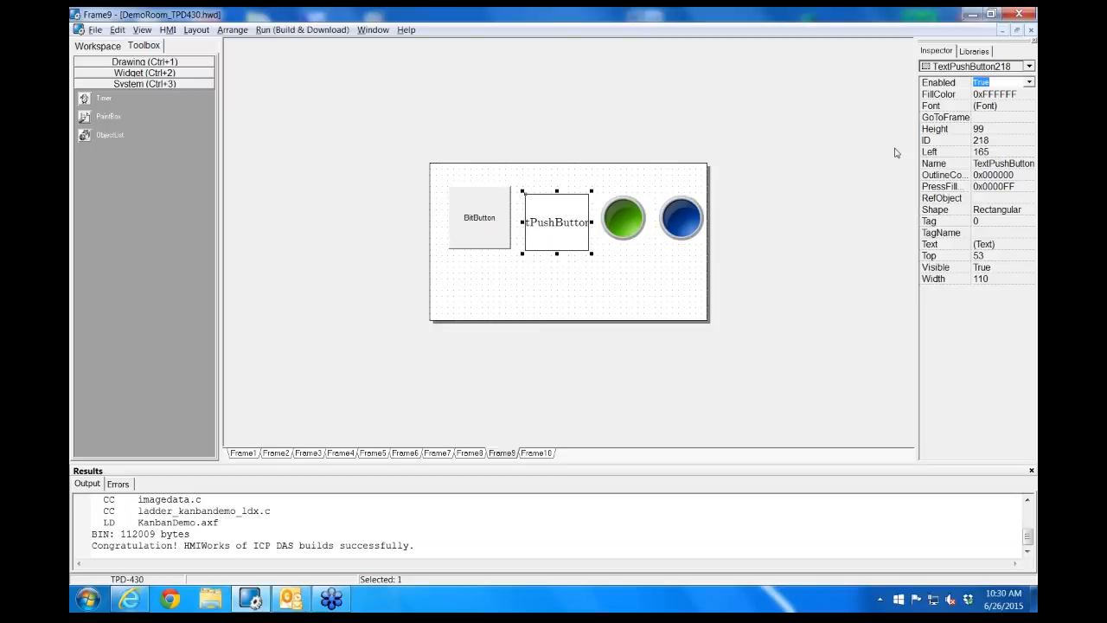
Draw a CheckBox about 122 wide by 80 high below the BitButton and TextPushButton on Frame9
click(143, 72)
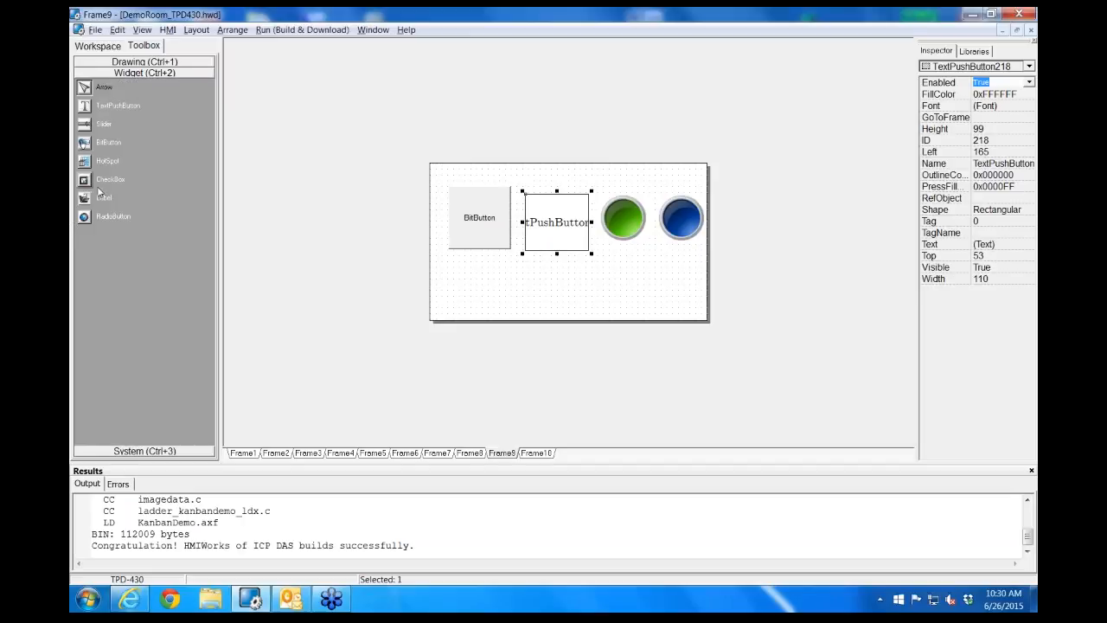
click(90, 180)
drag(466, 264, 541, 316)
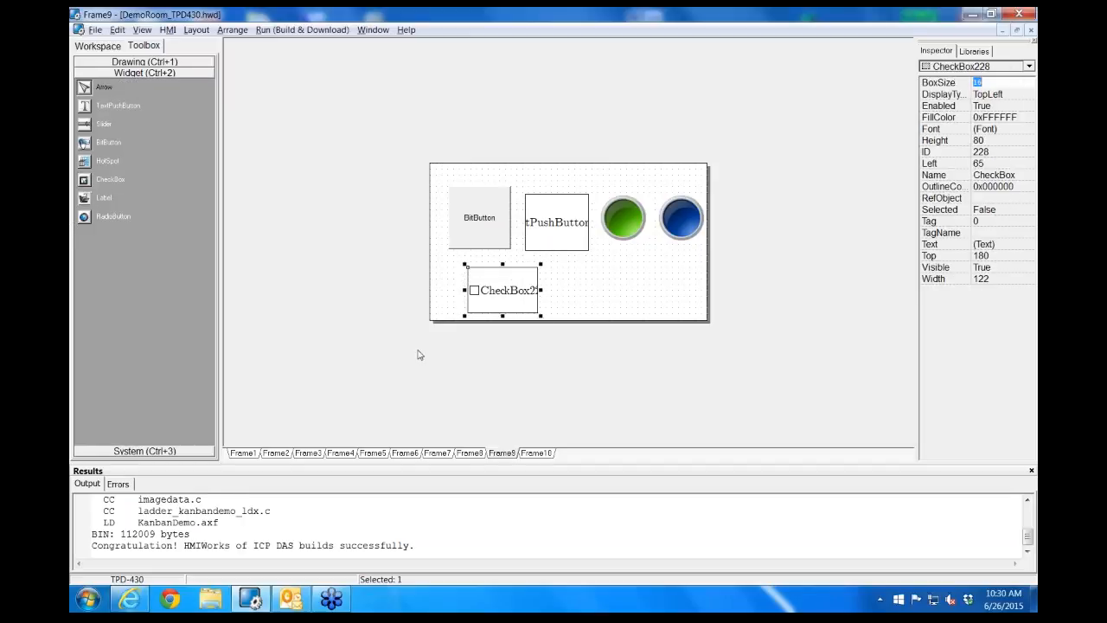
click(239, 358)
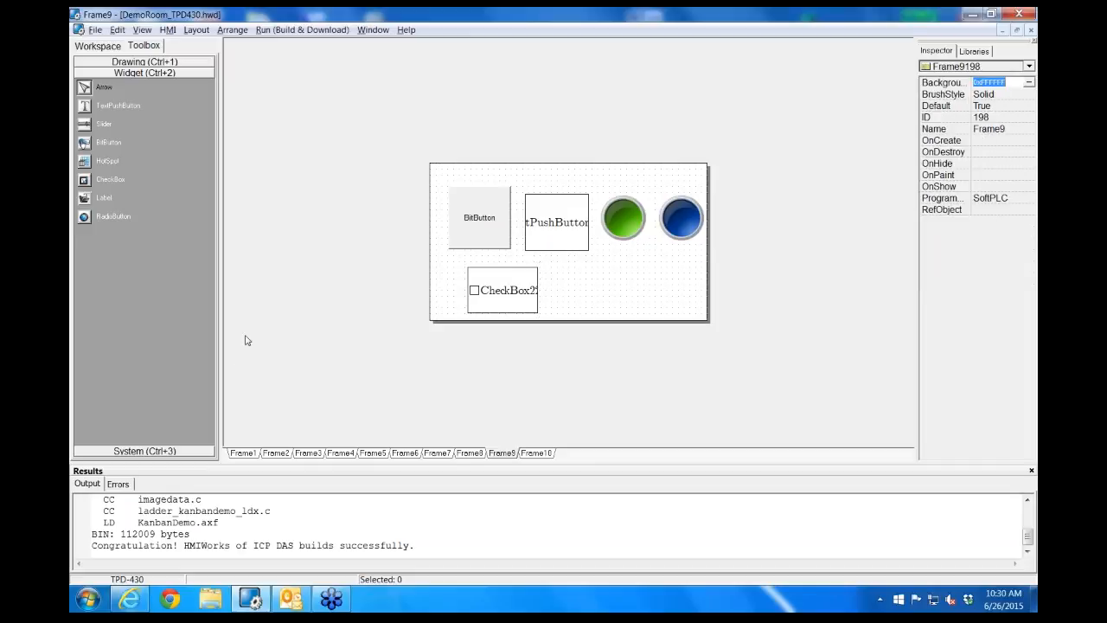
Place an ObjectList outside Frame9 beside the CheckBox and set the CheckBox's RefObject to ObjectList229
click(128, 452)
click(87, 136)
click(373, 280)
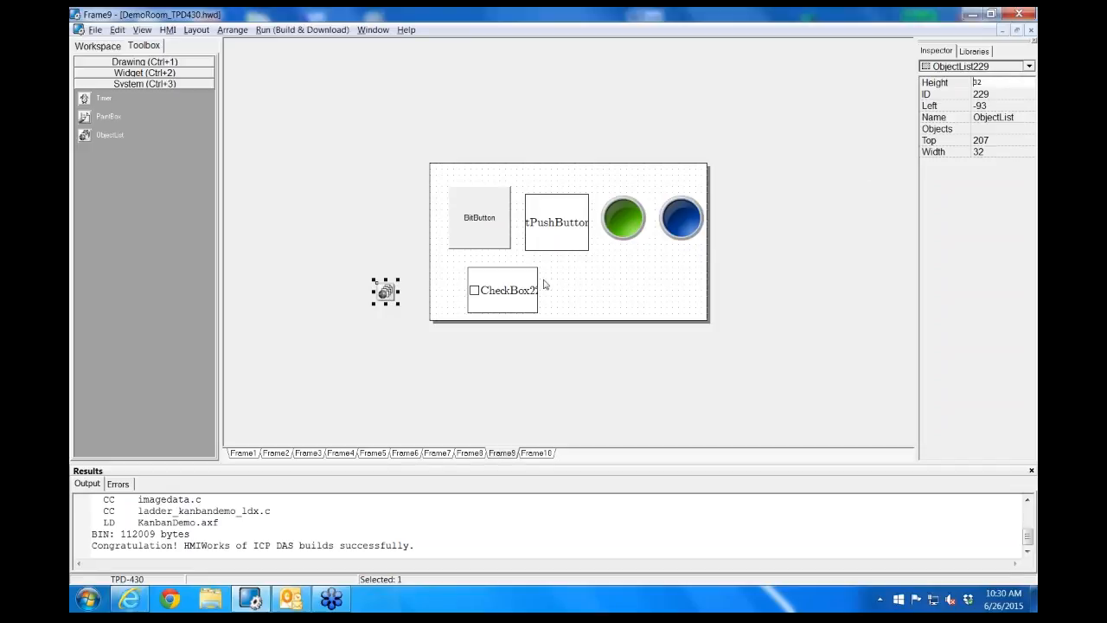
click(499, 298)
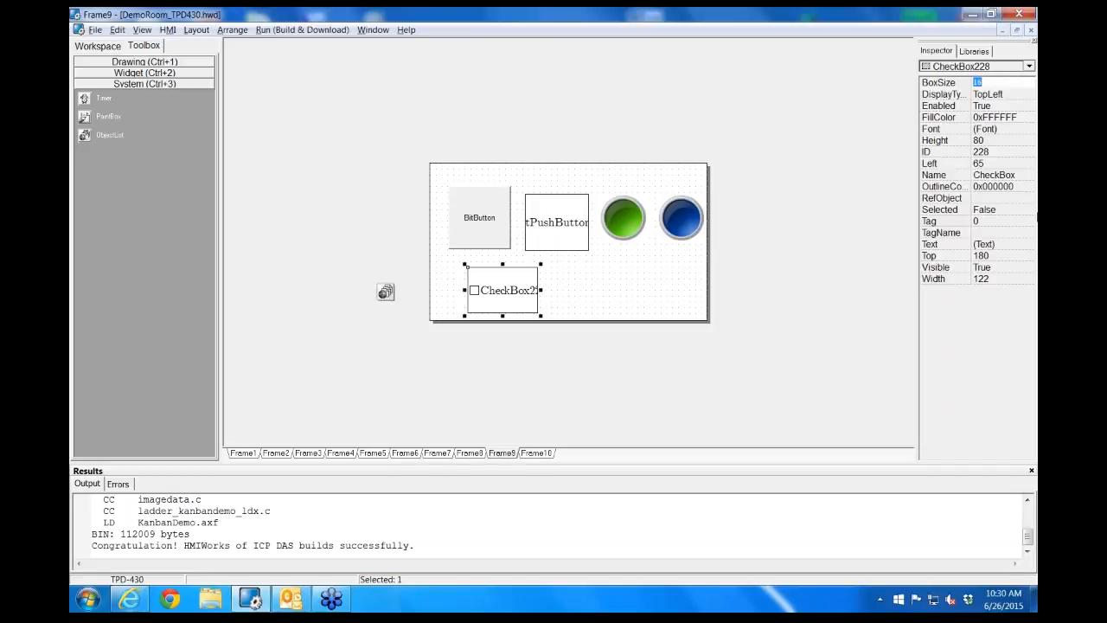
click(1032, 199)
click(1032, 199)
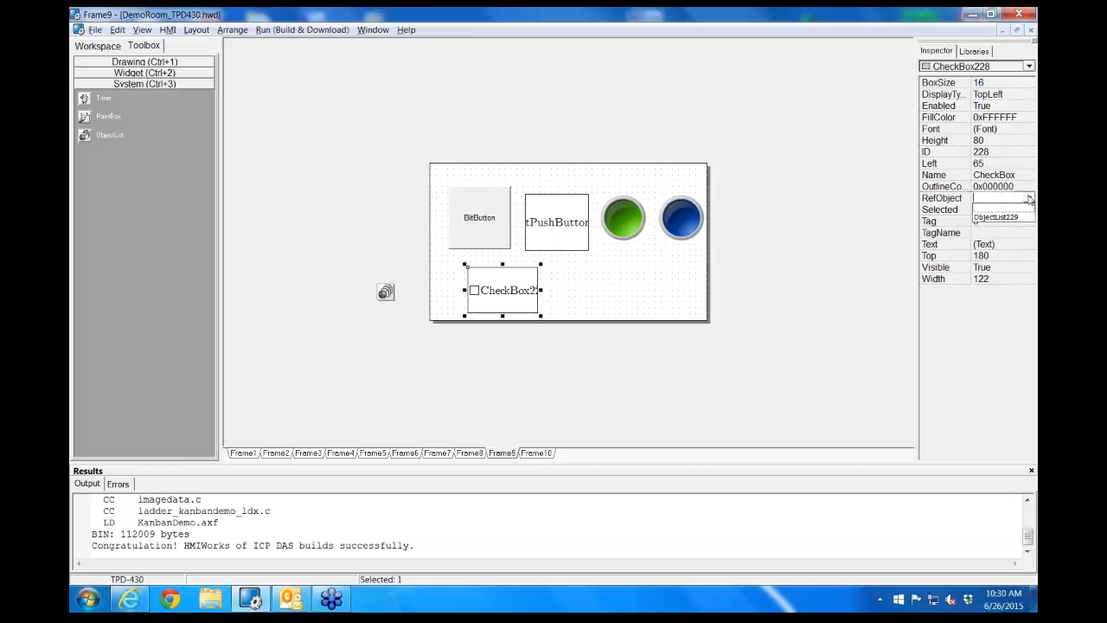
click(1014, 214)
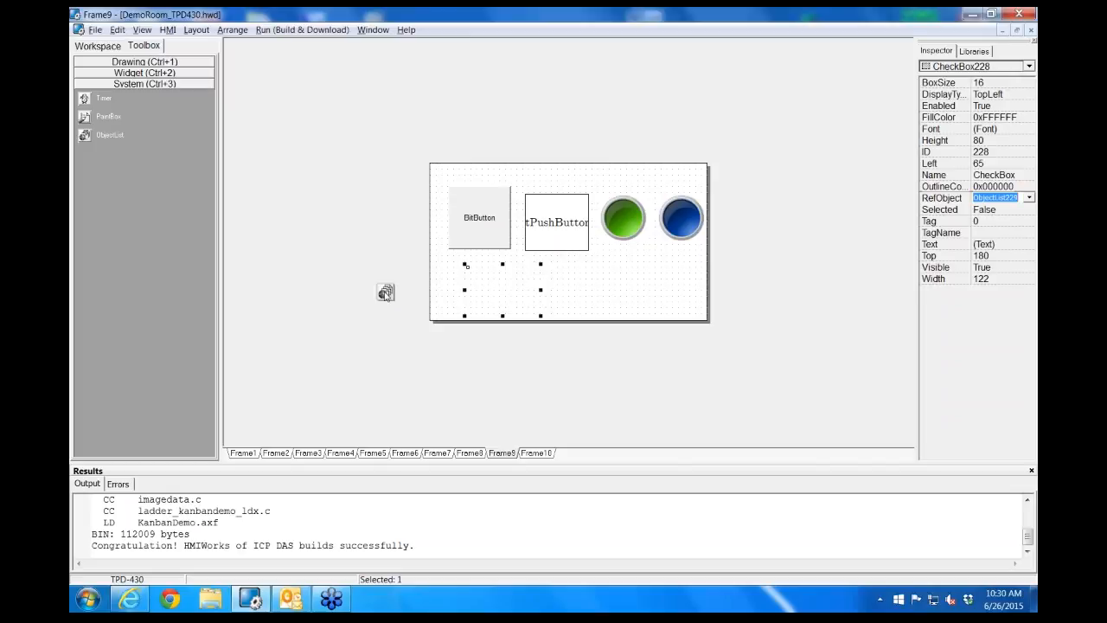
Append the BtnMAB0.hwd and BtnMAB1.hwd images from the Button(M) library to the ObjectList beside Frame9
double_click(386, 293)
drag(571, 149, 553, 290)
click(438, 348)
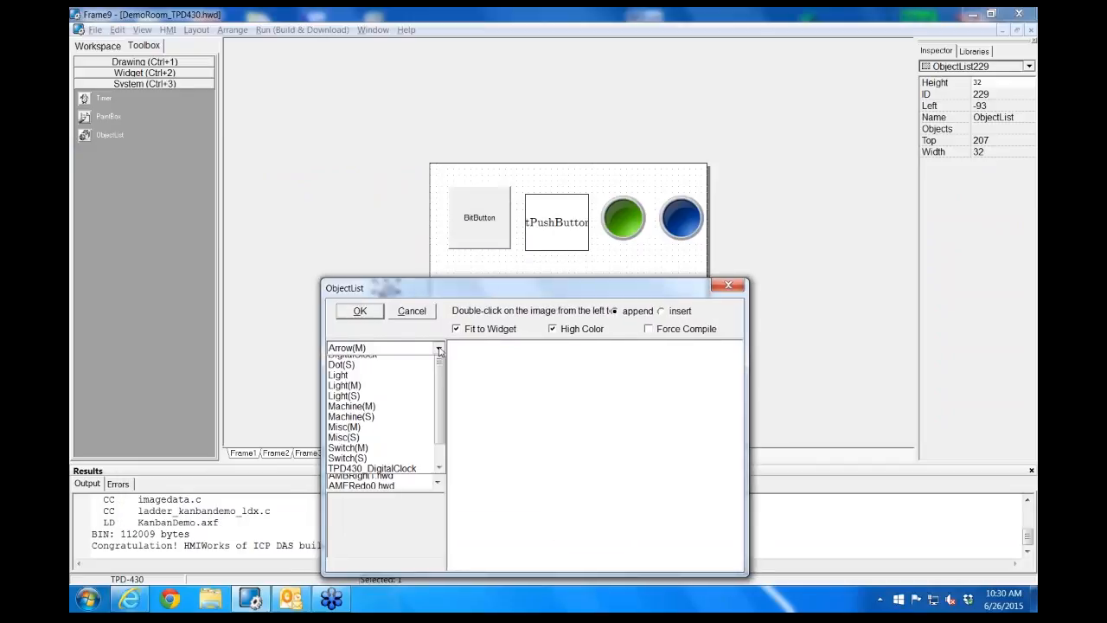
click(399, 392)
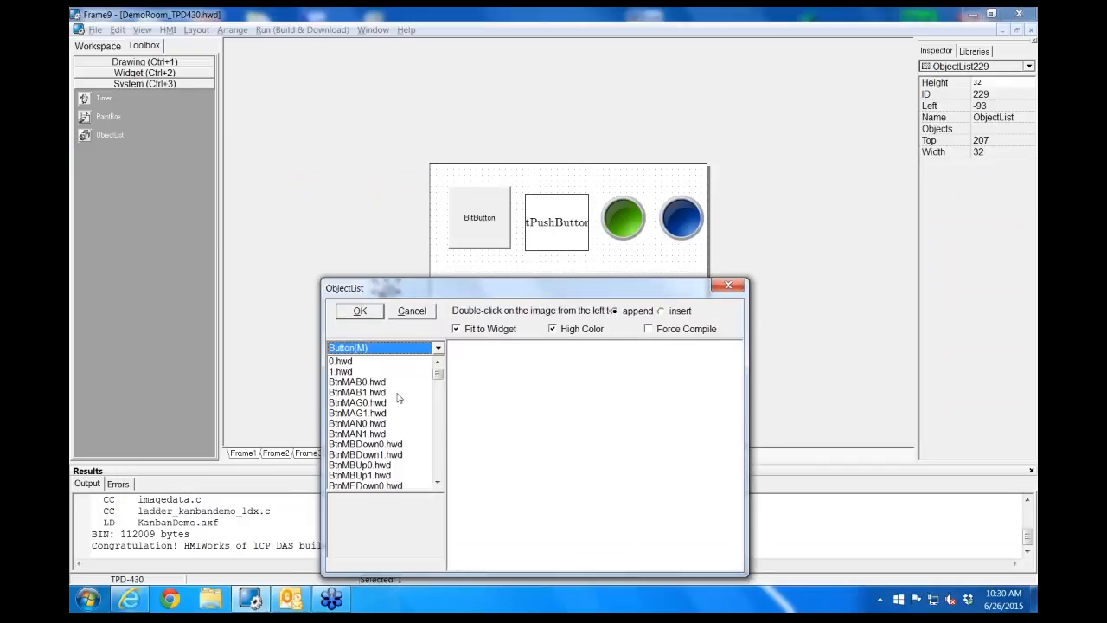
click(350, 362)
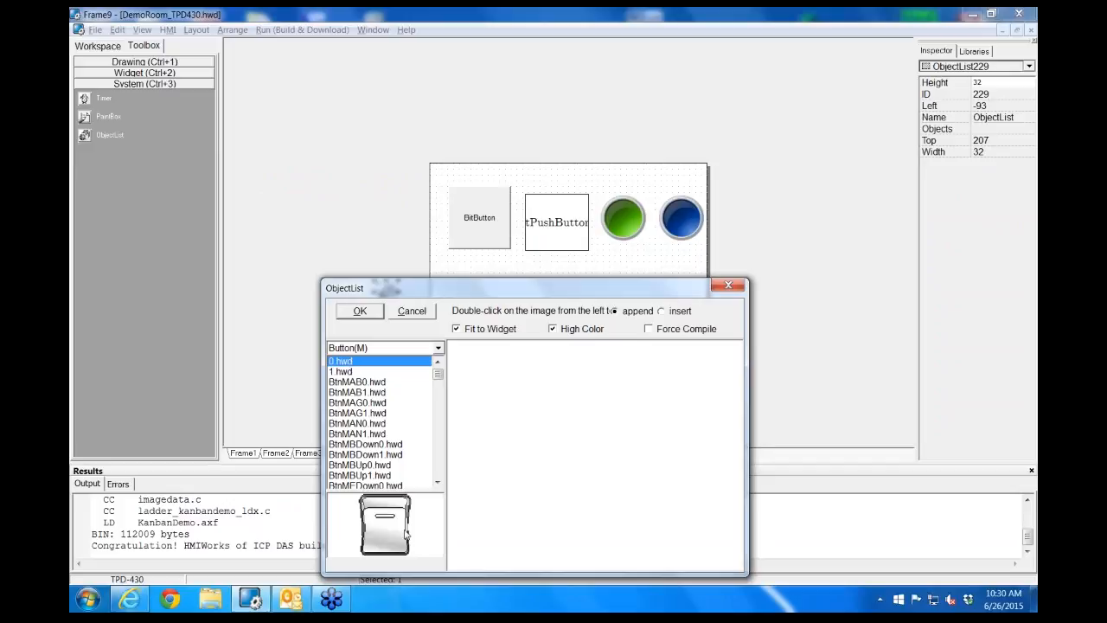
click(358, 392)
click(358, 385)
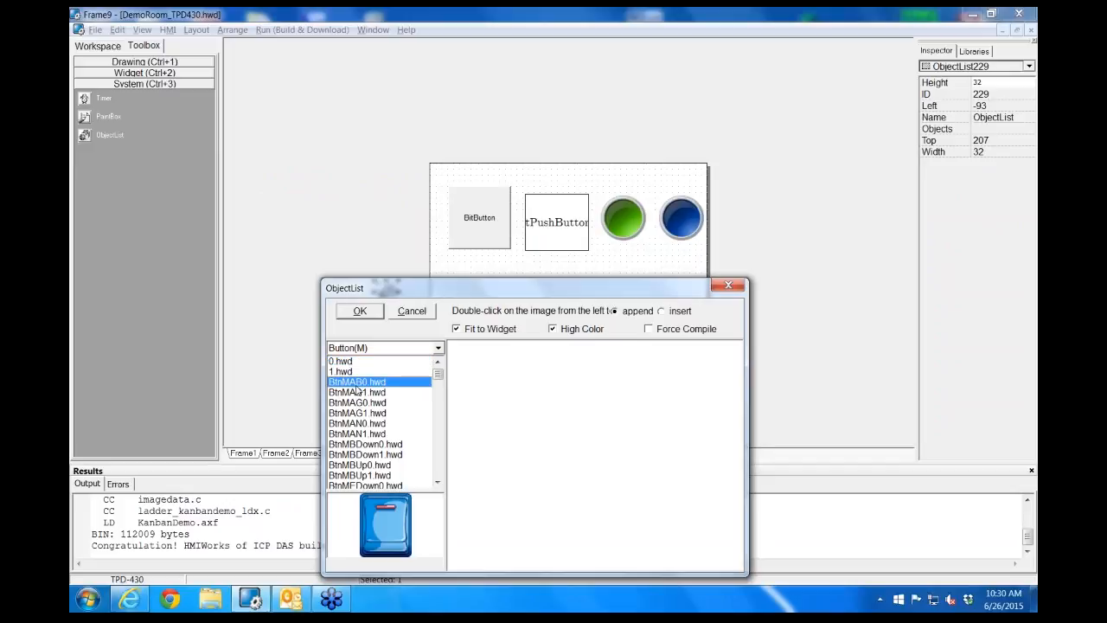
double_click(358, 384)
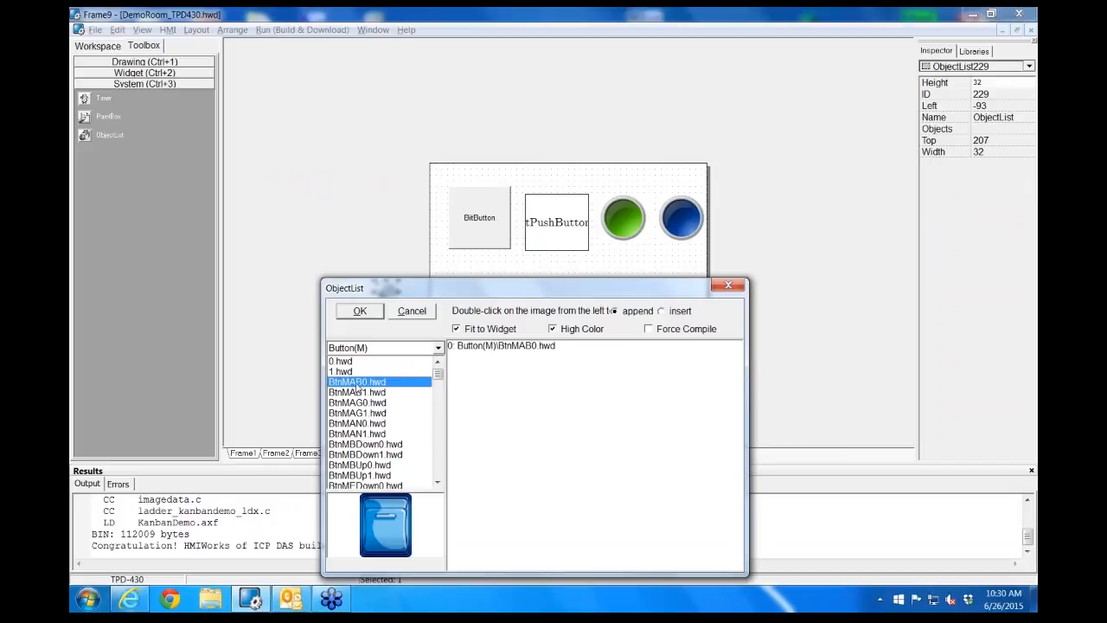
double_click(357, 394)
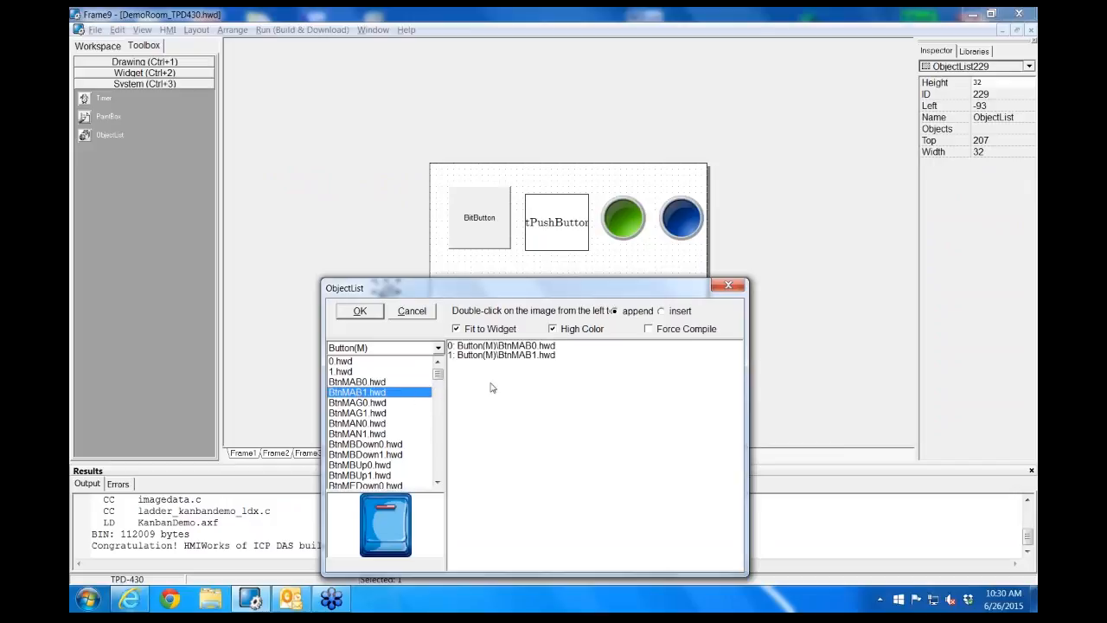
Preview the BtnMAB0 and BtnMAB1 entries in the ObjectList and accept the list
click(516, 346)
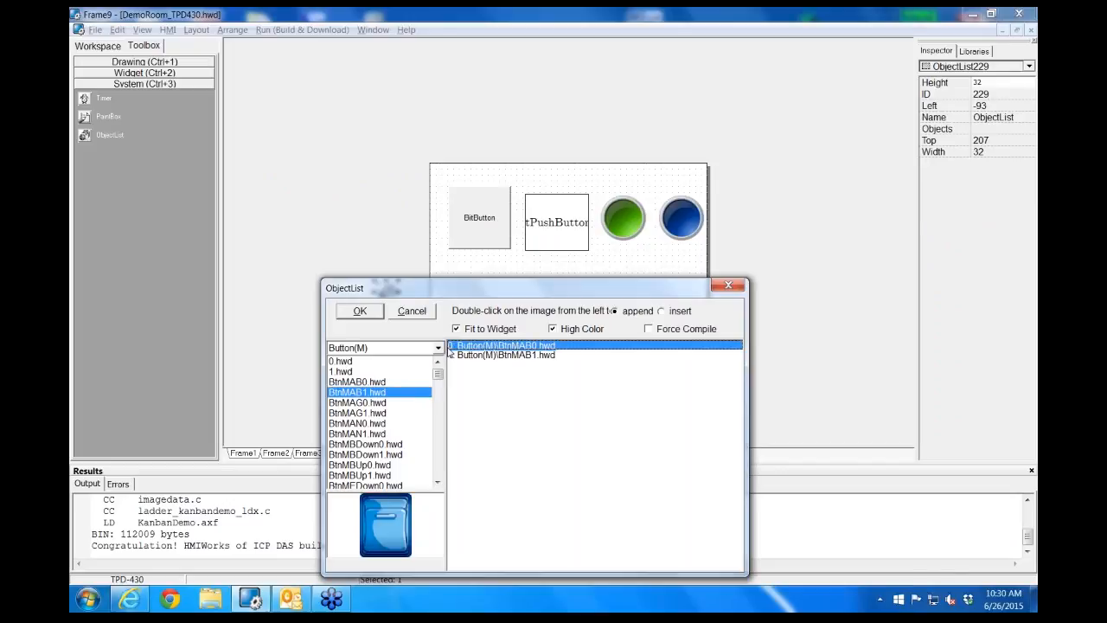
click(491, 358)
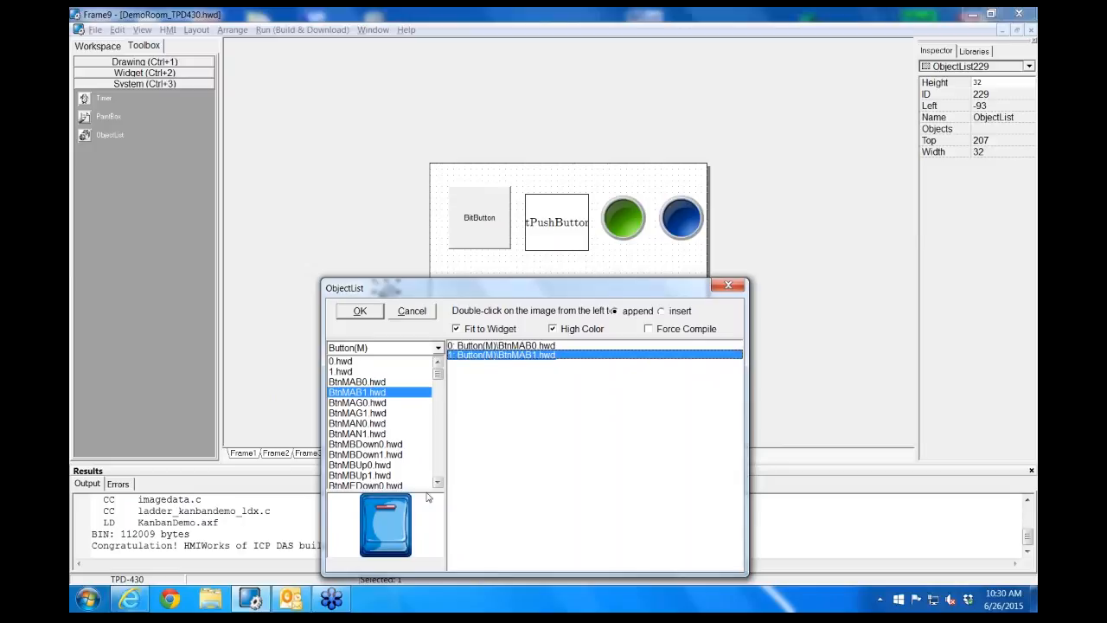
click(360, 313)
Resize the CheckBox on Frame9 to about 65 wide by 77 high and place it below the BitButton
click(508, 291)
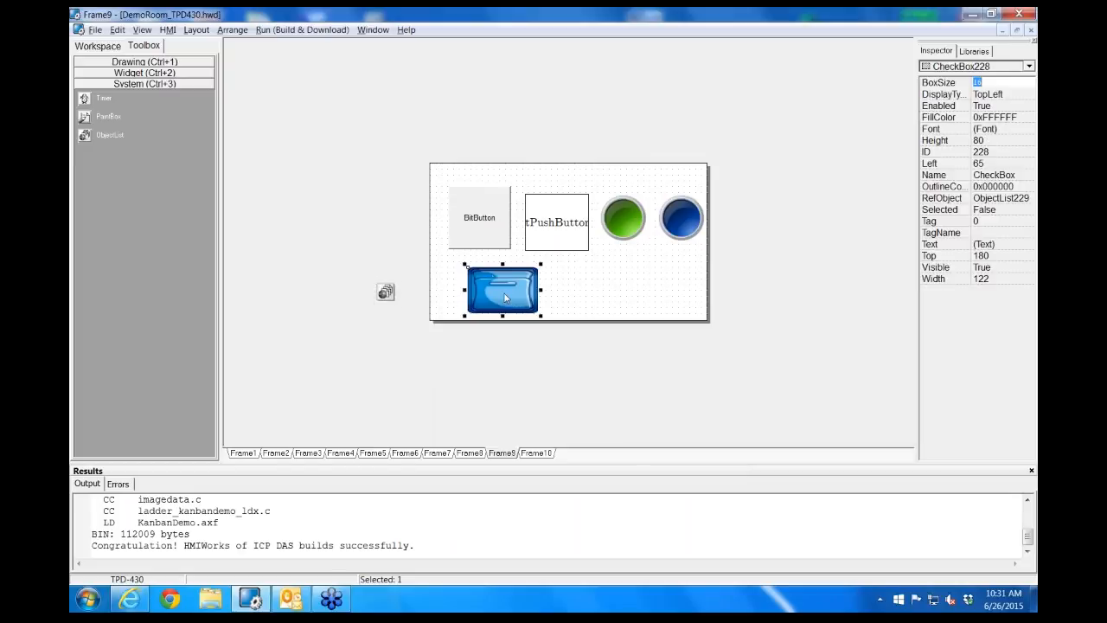
drag(504, 265, 503, 235)
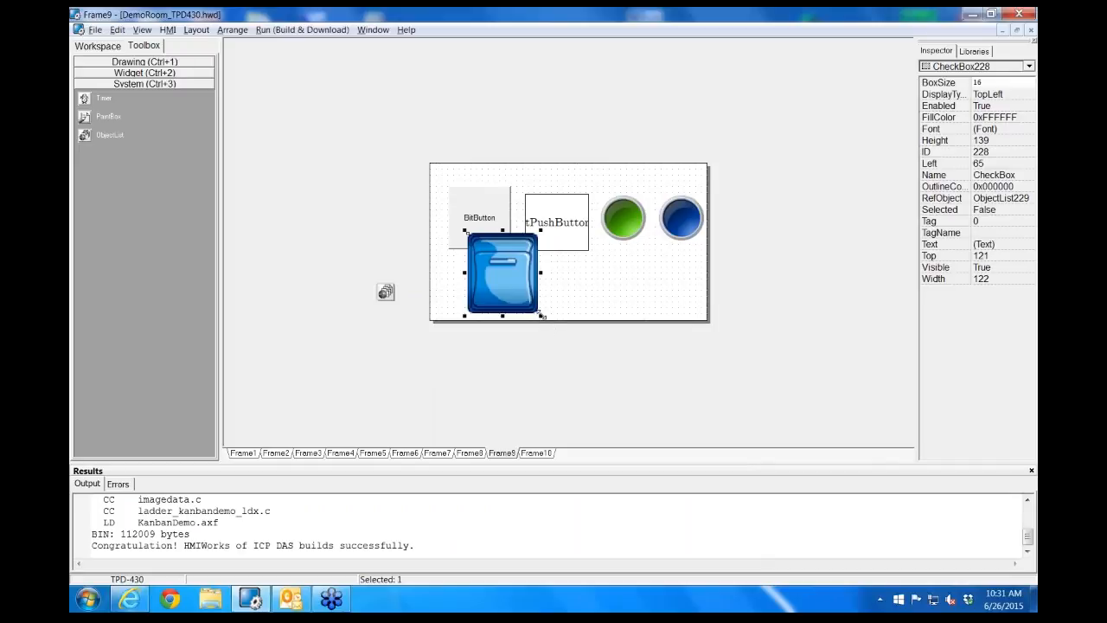
drag(542, 315, 465, 291)
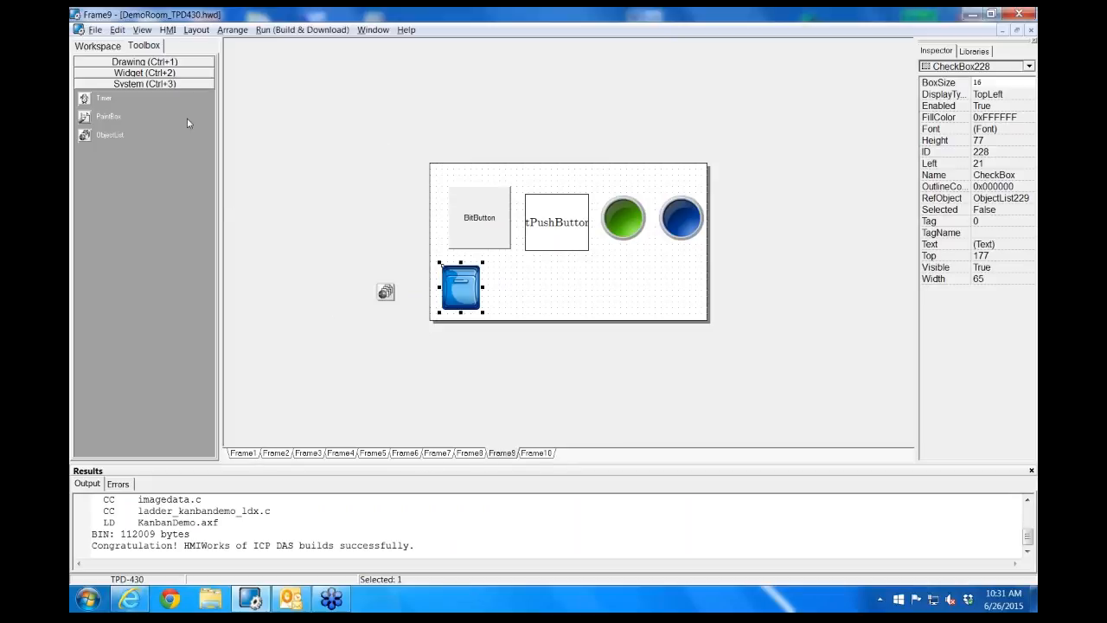
Add a new frame to the project with Ladder as its programming type
click(168, 29)
mouse_move(189, 31)
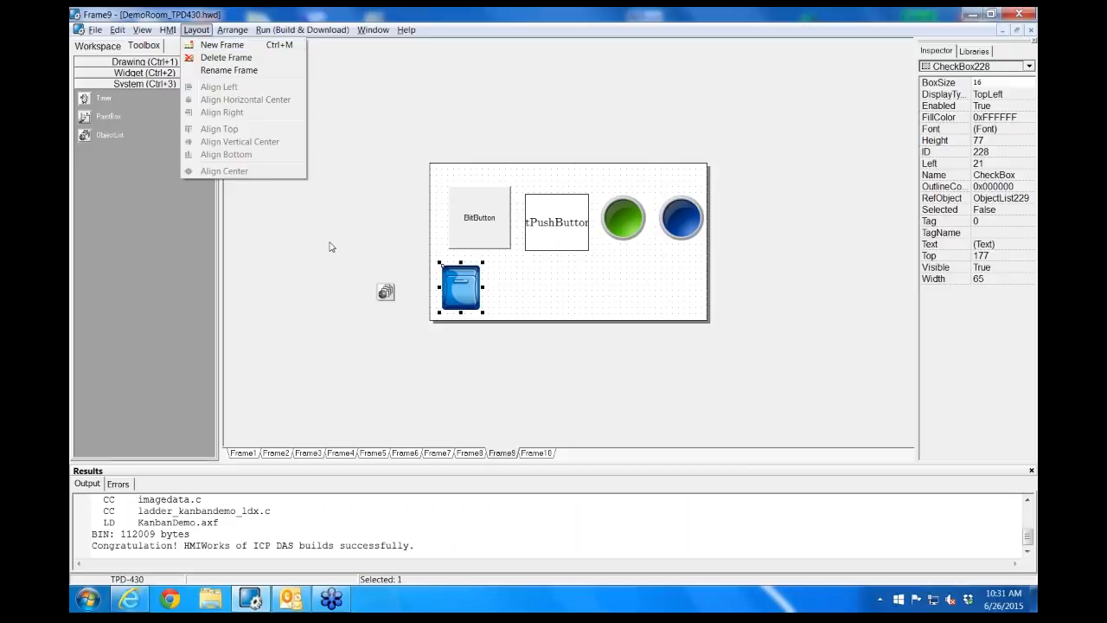
click(232, 50)
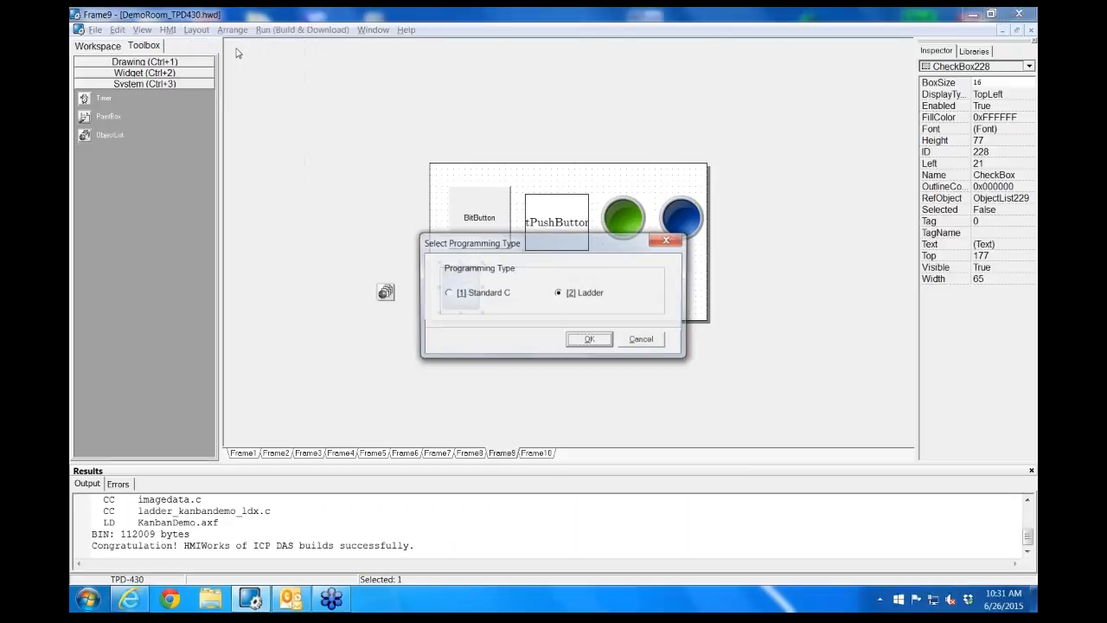
click(588, 340)
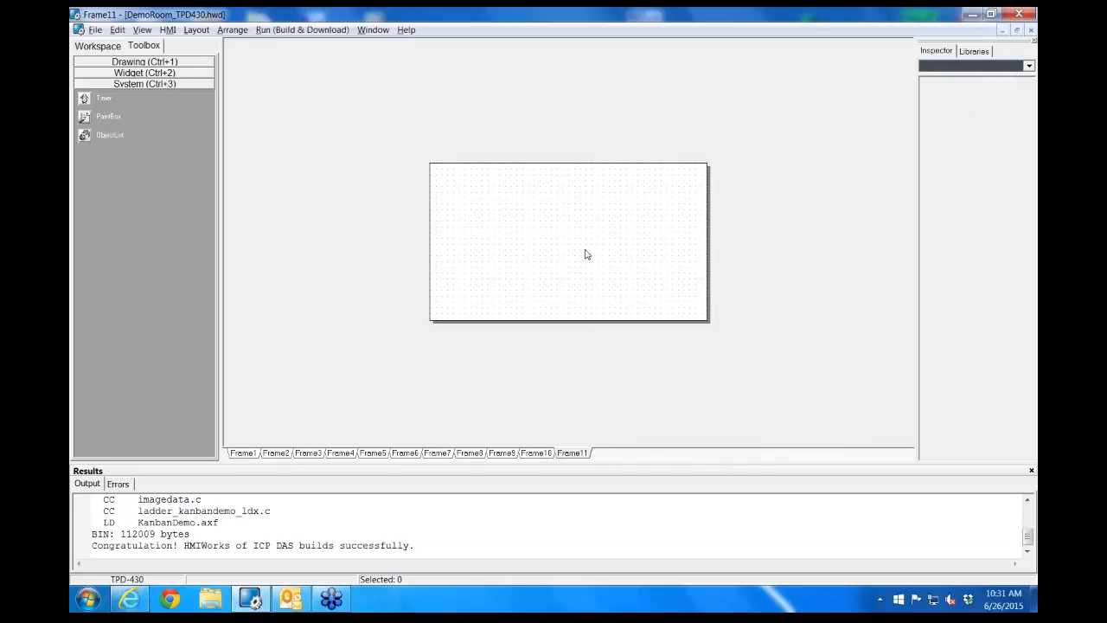
Look through the image library categories down to [Pictures], keeping Button(M) selected
click(977, 52)
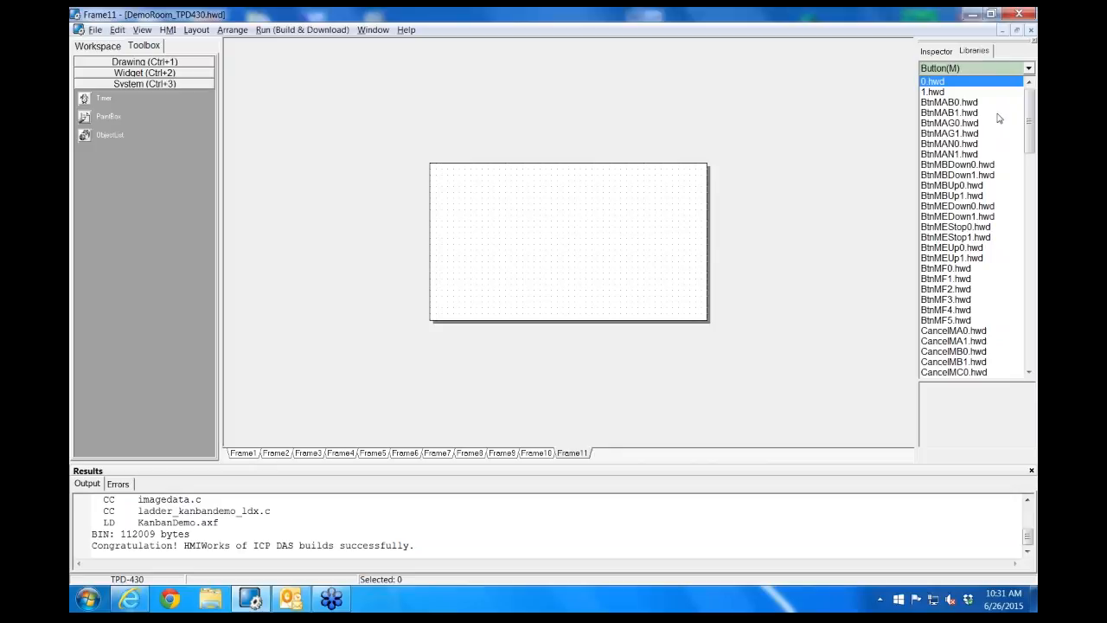
click(1029, 69)
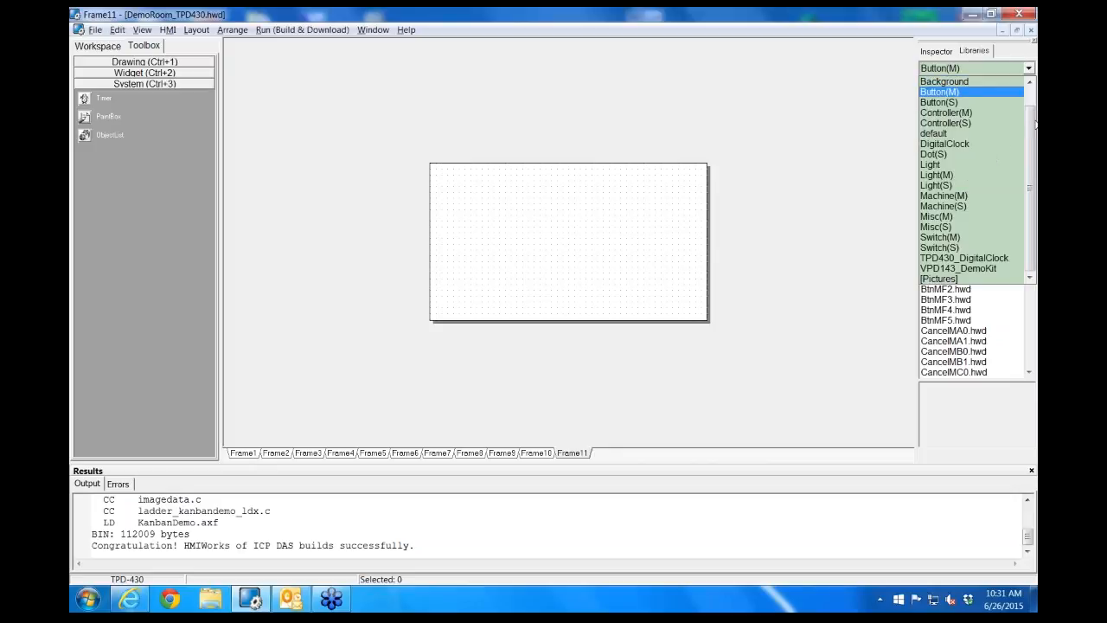
drag(1031, 131, 1033, 160)
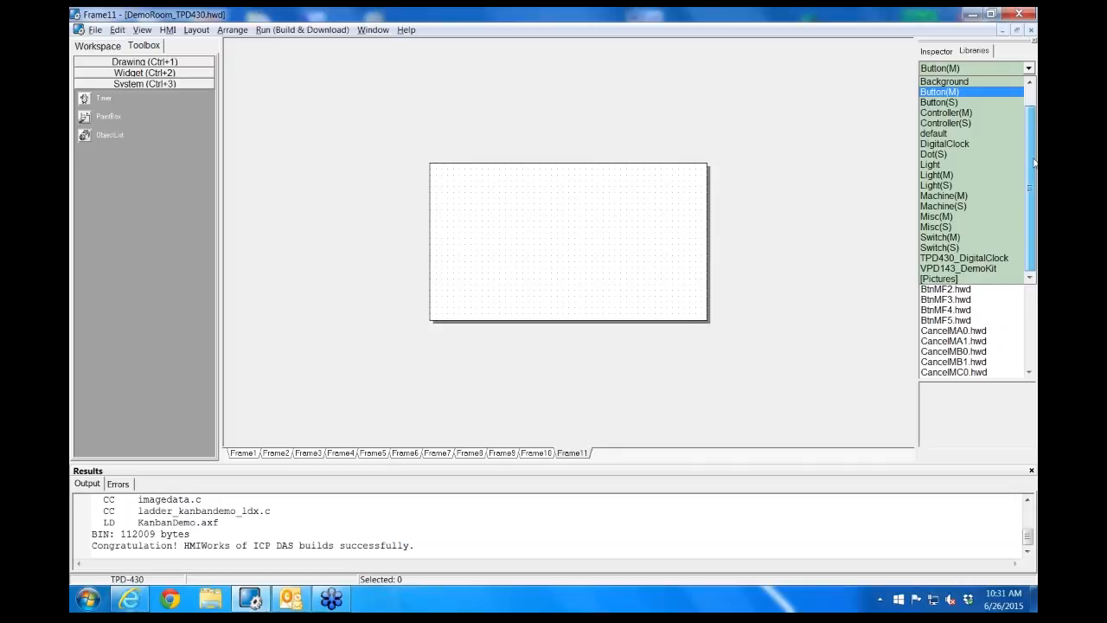
click(860, 264)
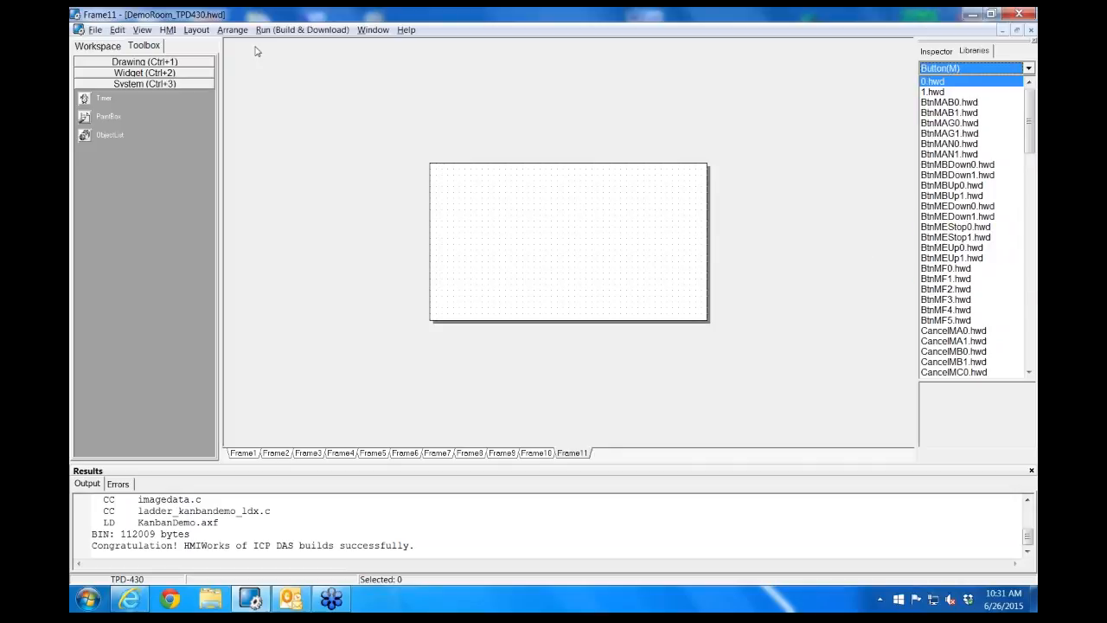
Examine the Import Images to Library options and the image files in the tpd430demos folder, leaving without importing
click(95, 31)
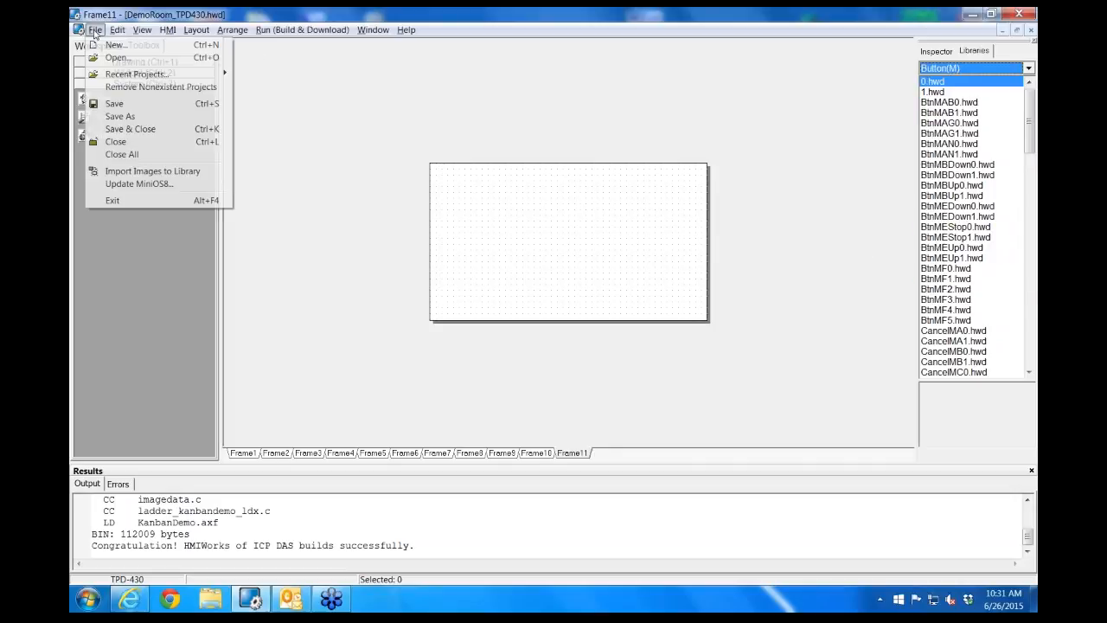
click(128, 171)
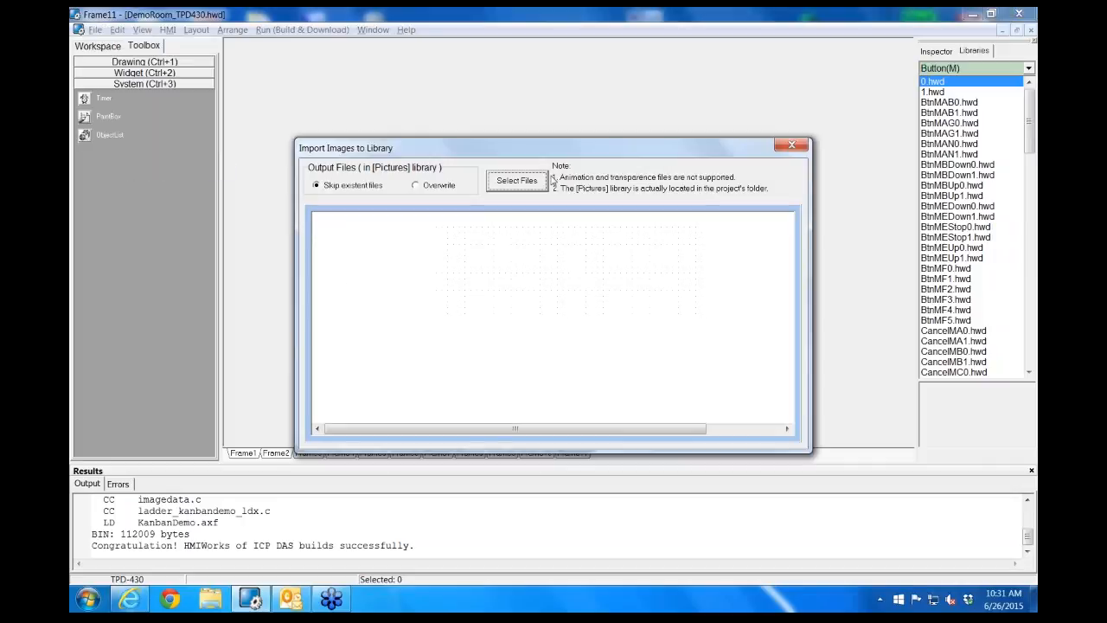
click(533, 186)
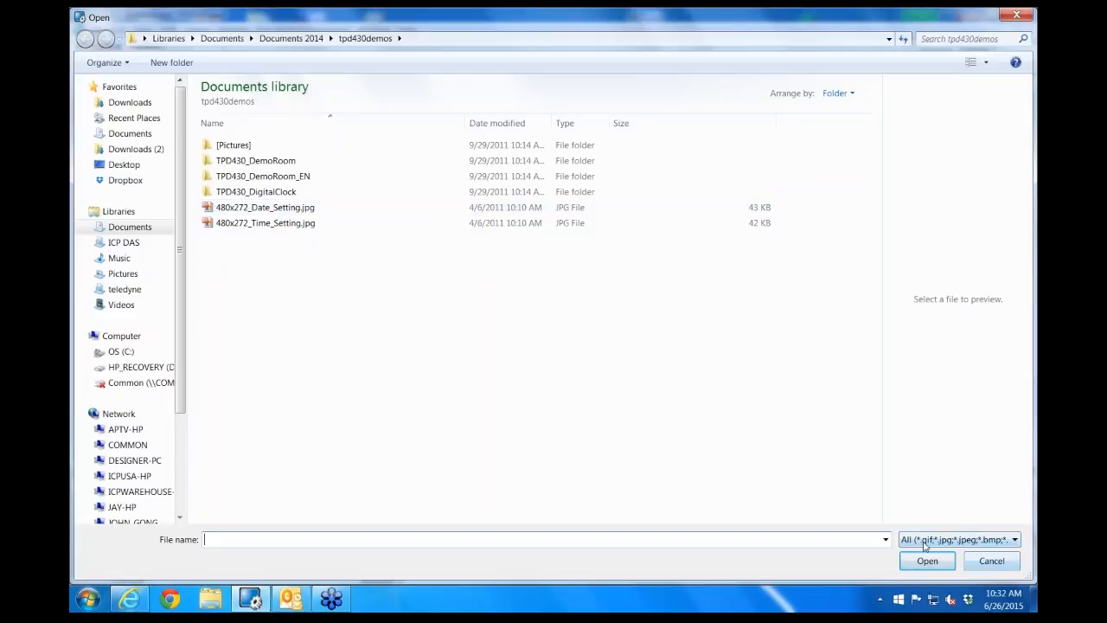
click(1008, 568)
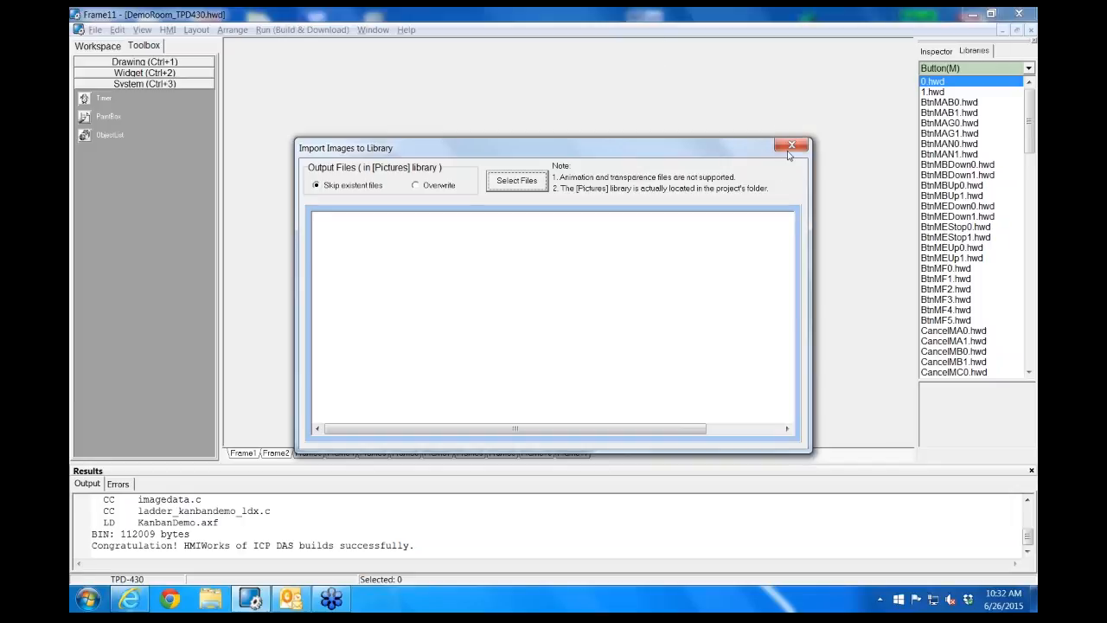
click(791, 146)
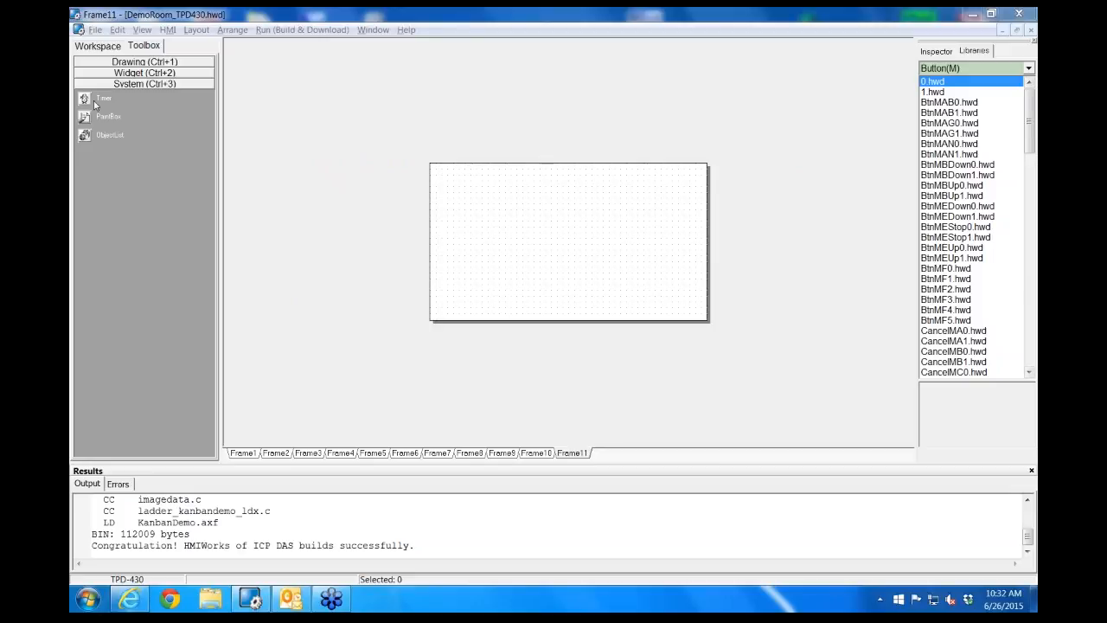
Try to build and render the project from the new empty frame and check the error list
click(301, 31)
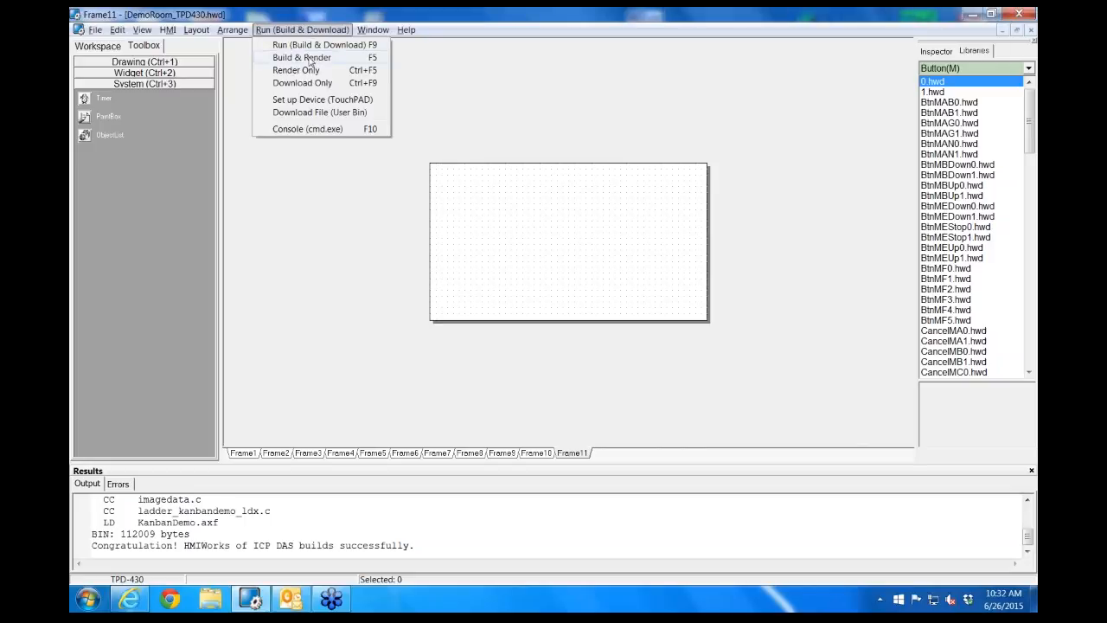
click(309, 58)
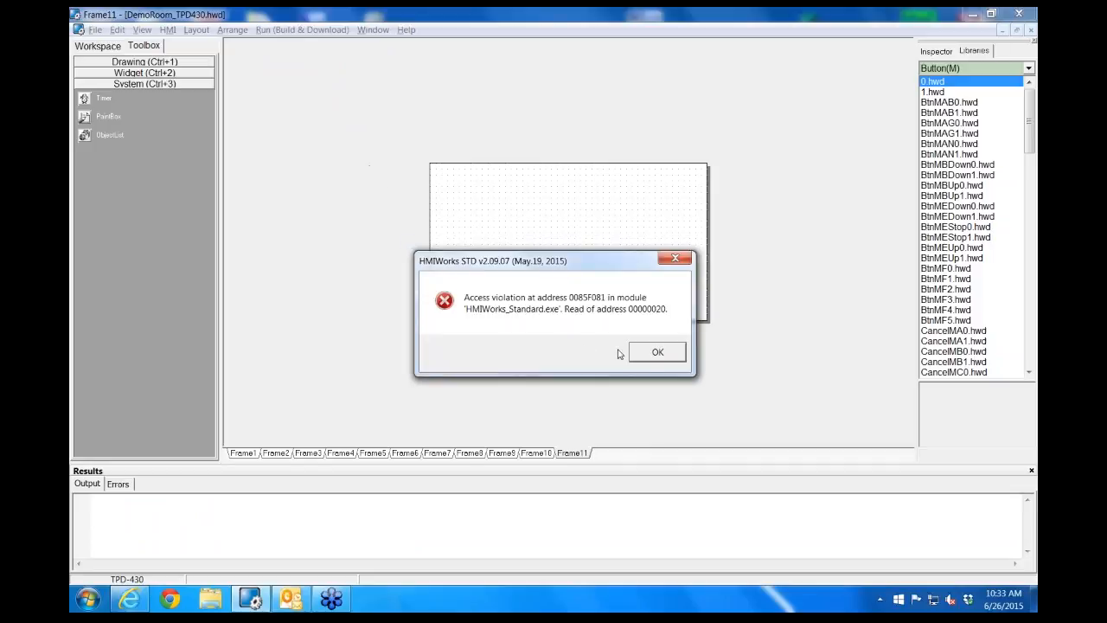
click(655, 352)
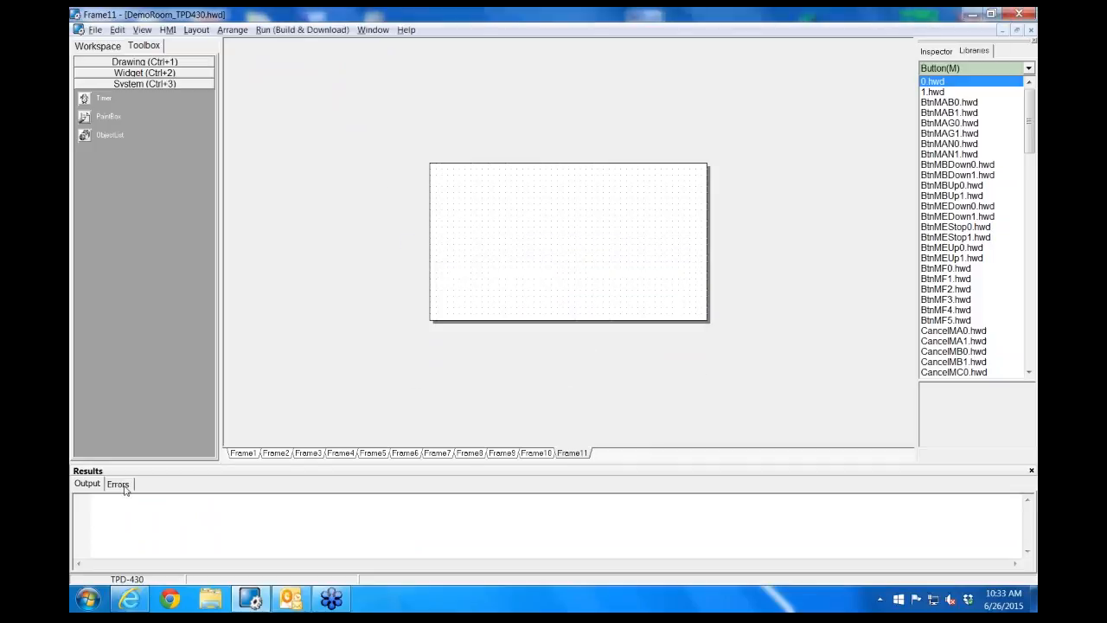
click(119, 484)
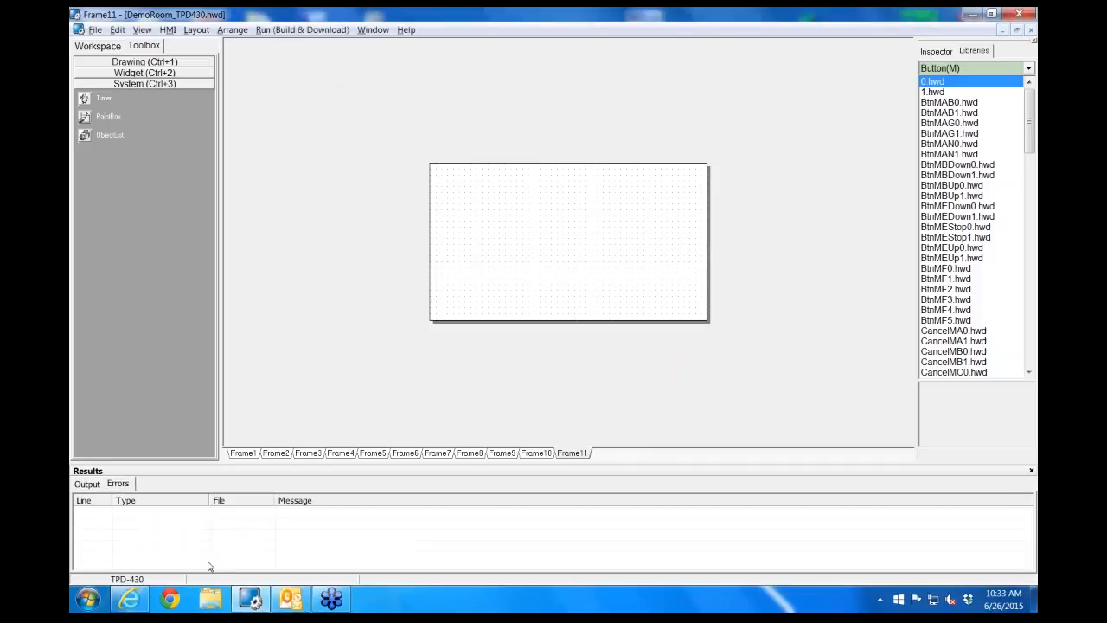
Show Frame1 and review the available build, render, download and device setup commands
click(243, 453)
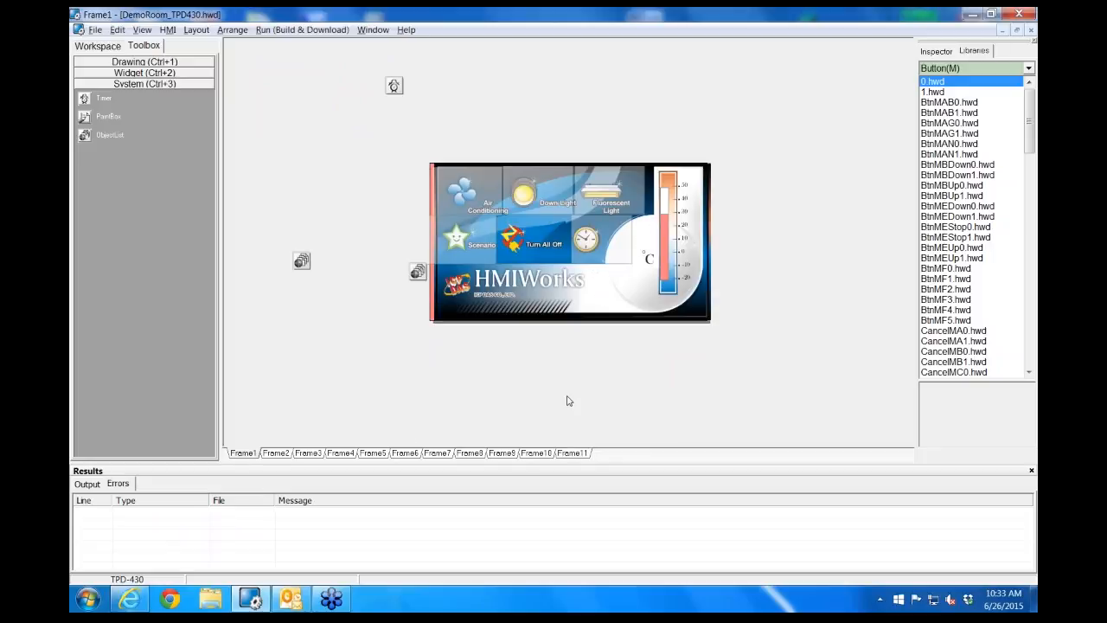
click(278, 31)
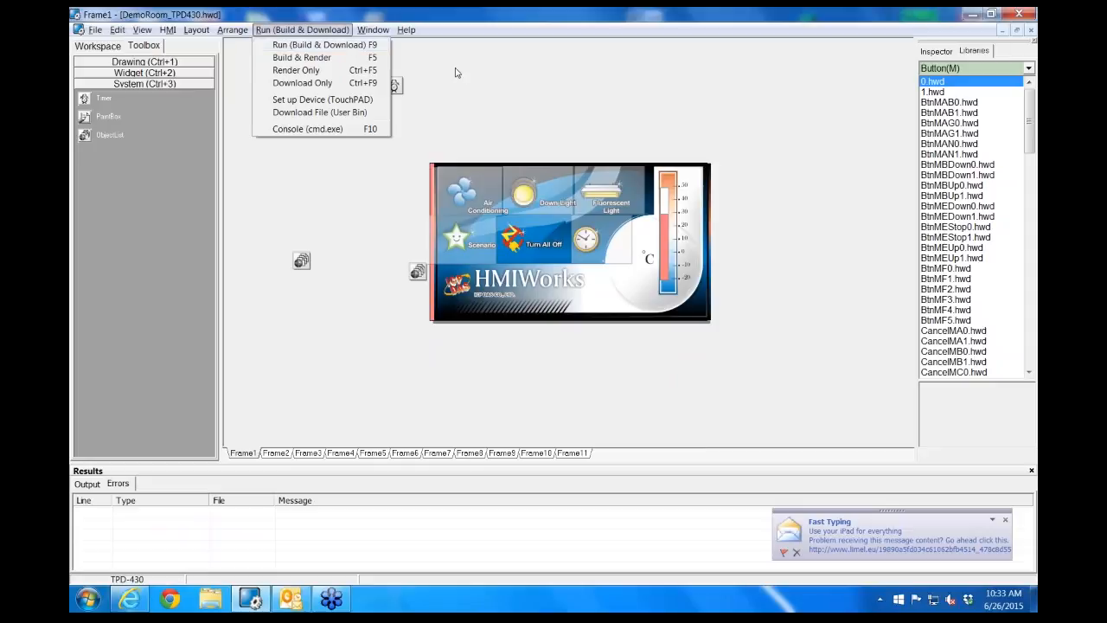
click(497, 104)
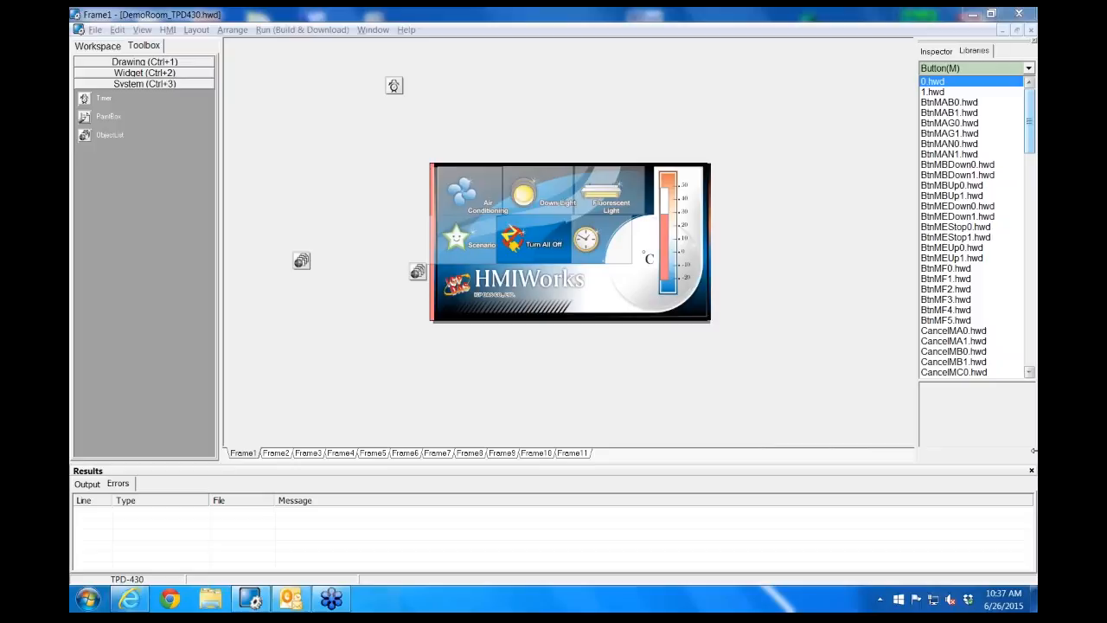
Inspect the properties of the slider inside the thermometer on Frame1
click(662, 251)
click(945, 52)
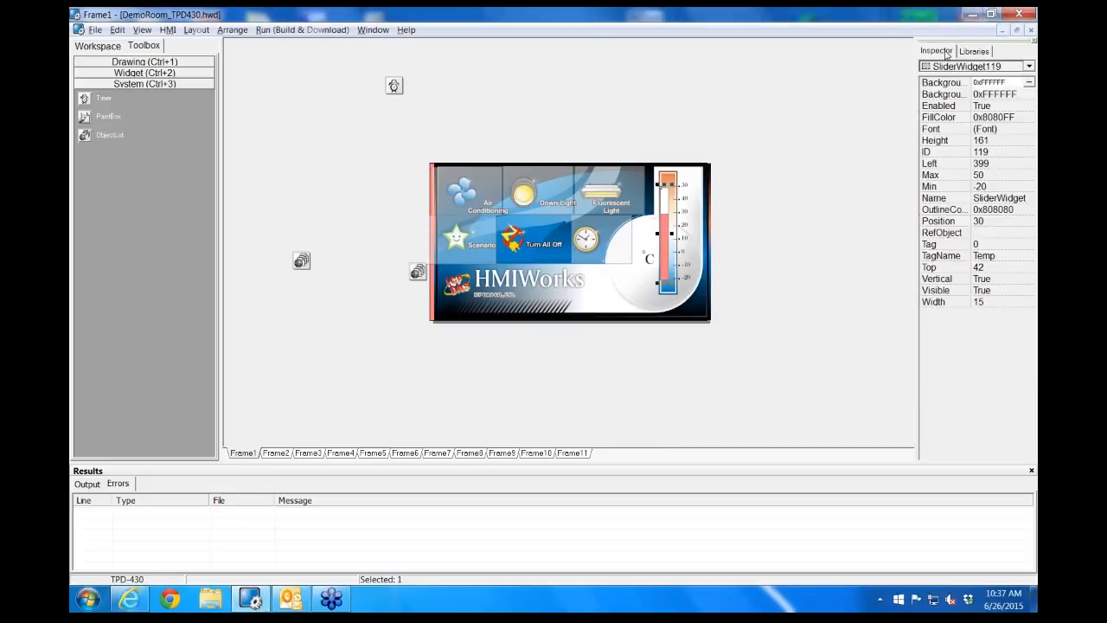